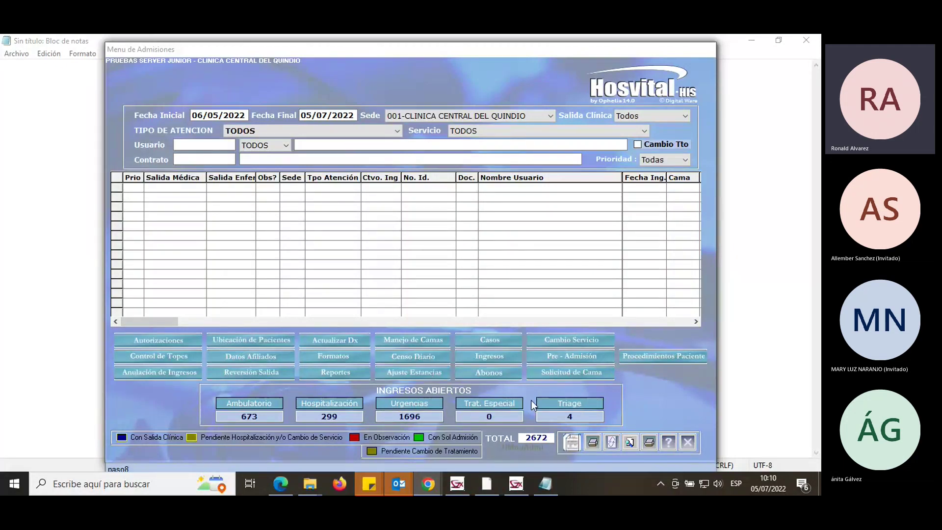
# Close the triage and special-treatment admission forms, then close the admissions menu.
pyautogui.click(580, 404)
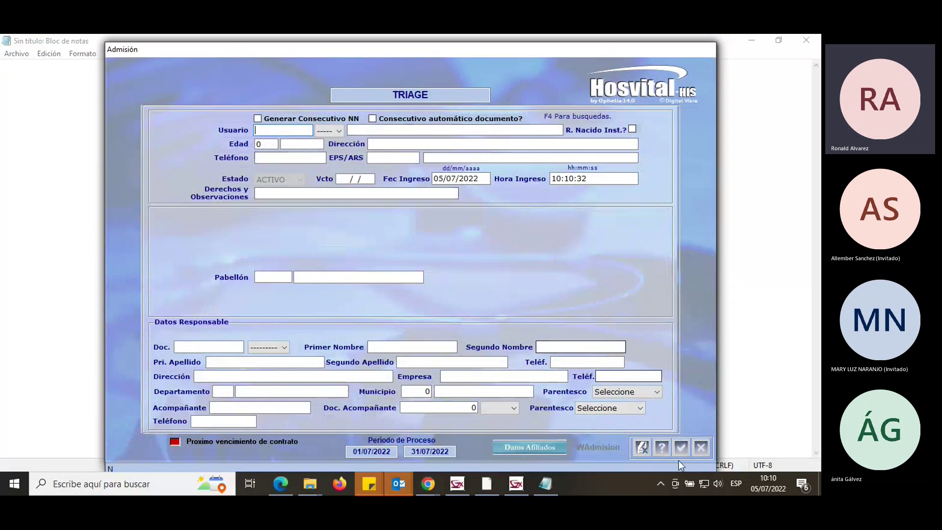
pyautogui.click(702, 447)
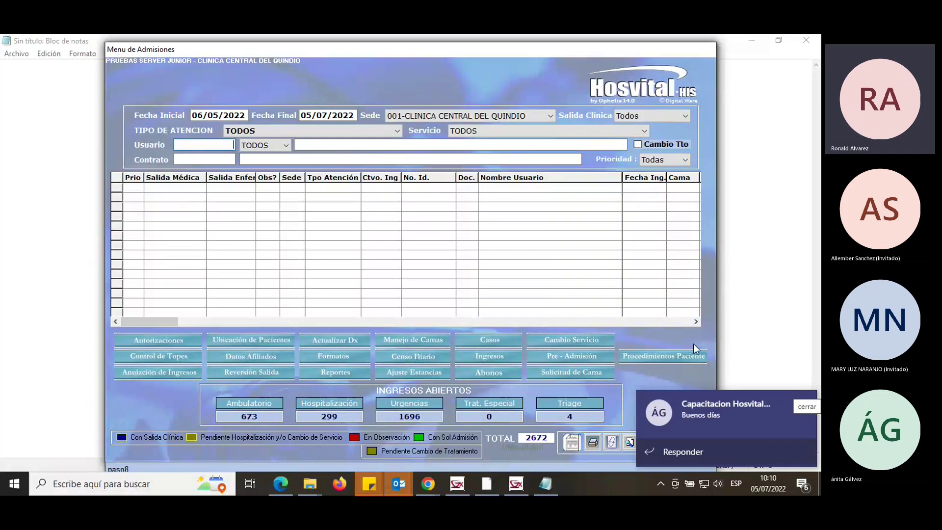
pyautogui.click(802, 406)
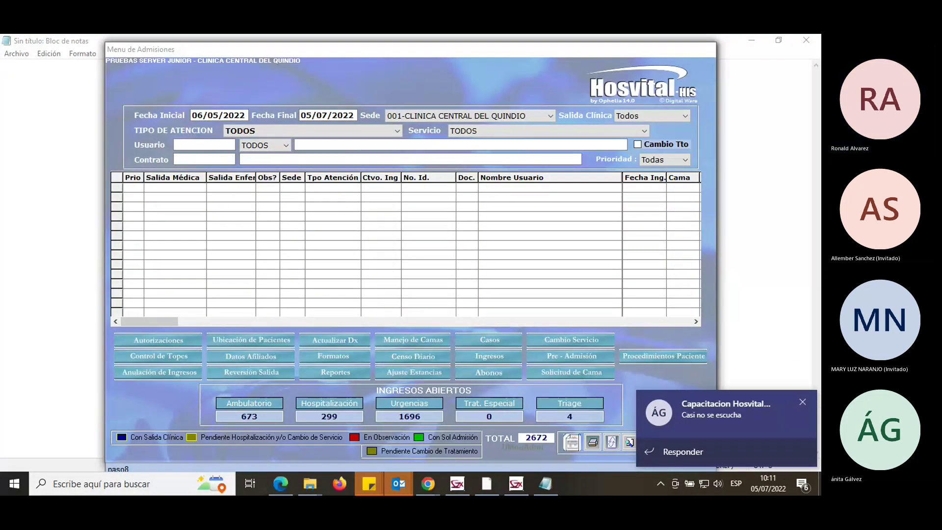
pyautogui.click(721, 482)
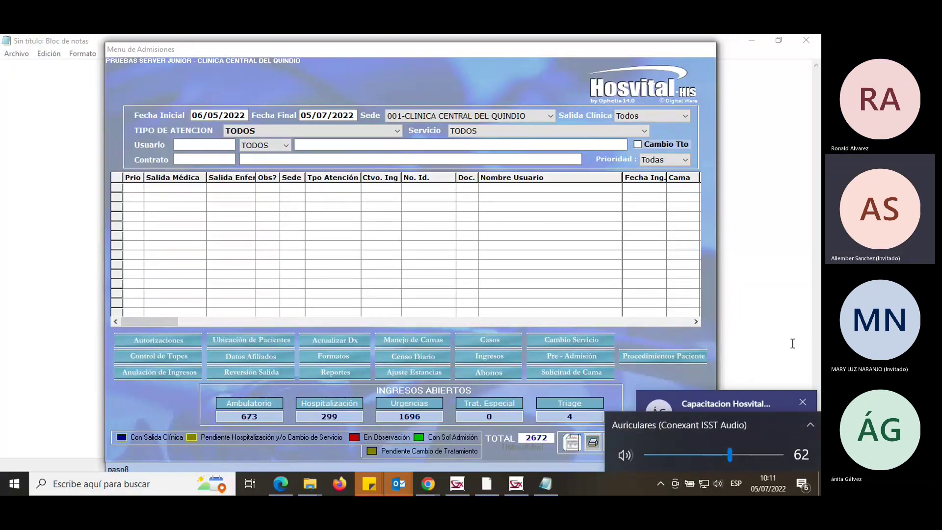
pyautogui.click(529, 51)
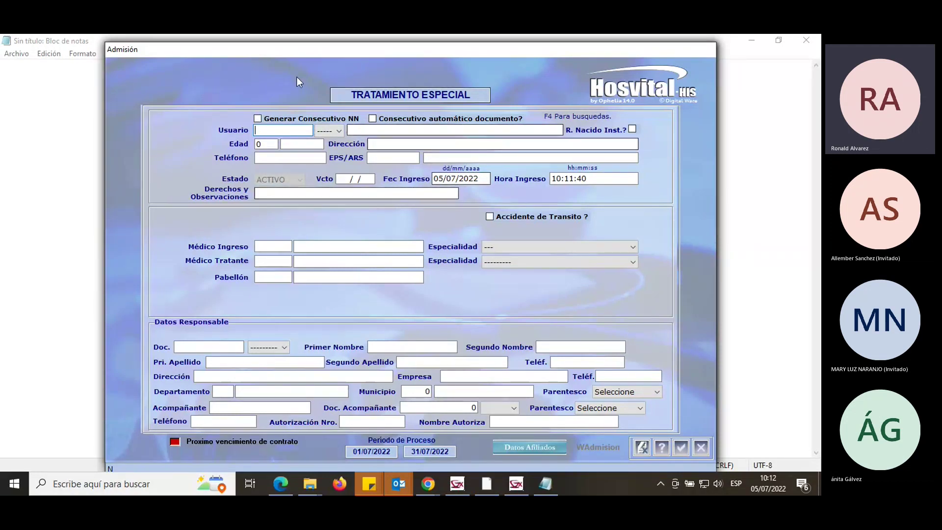
pyautogui.click(701, 447)
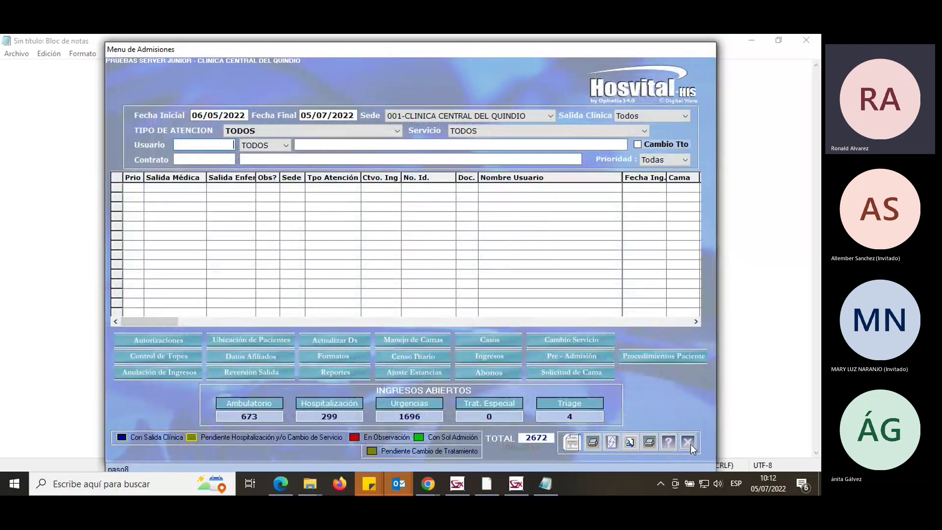
pyautogui.click(689, 442)
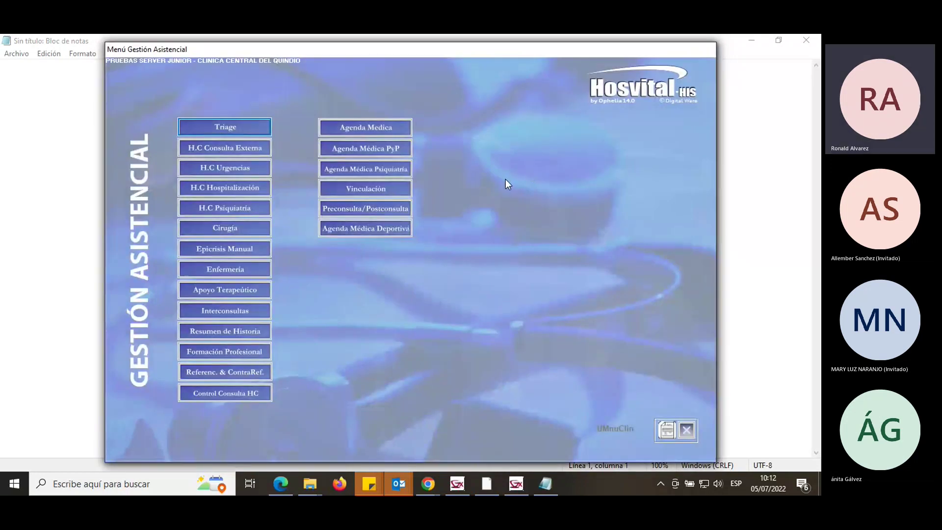
# Open H.C Hospitalización and sign in with the user name and password.
pyautogui.click(249, 188)
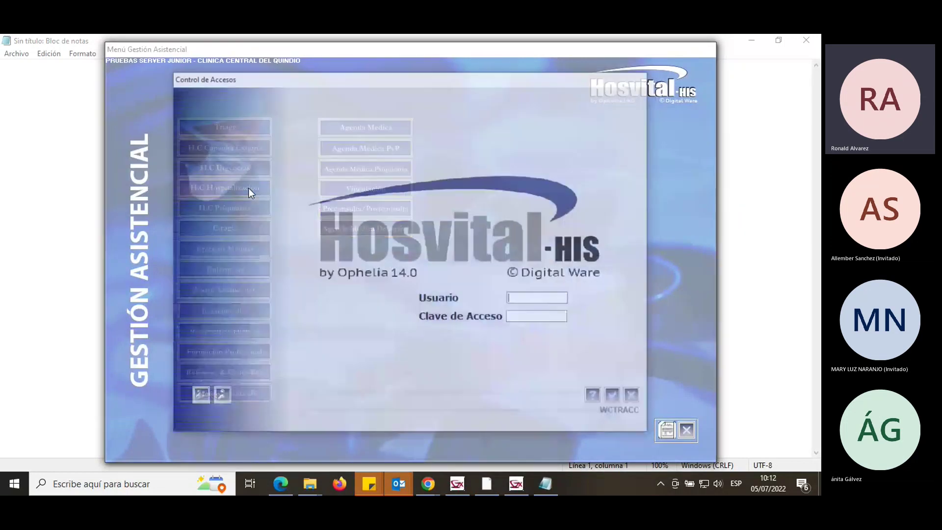
pyautogui.write('HOSVITAL')
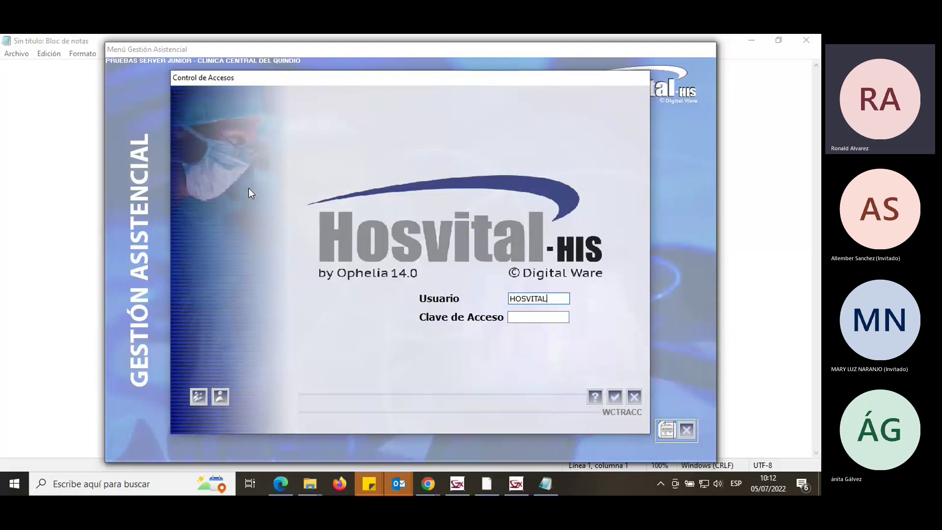
pyautogui.press('Tab')
pyautogui.write('****')
pyautogui.press('Return')
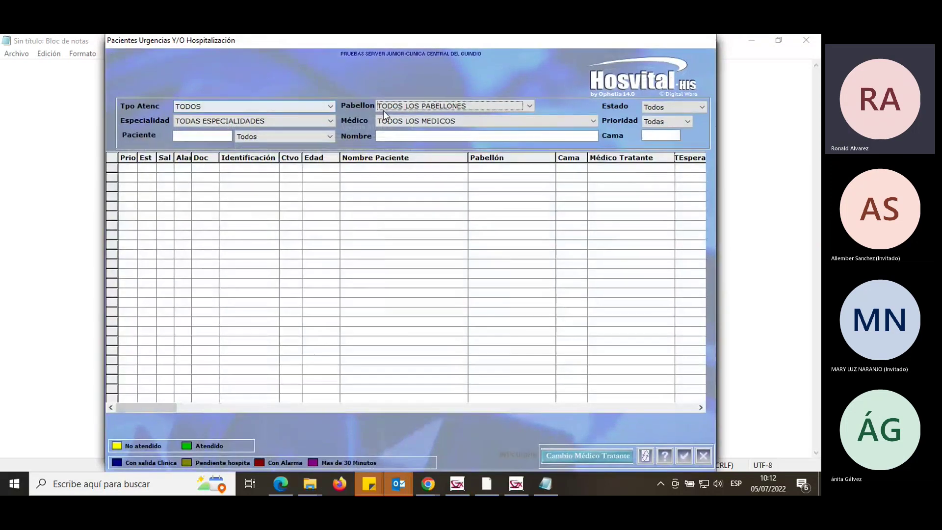
# Filter the emergency/hospitalisation patient list to TRATAMIENTO ESPECIAL, find it empty, and close it.
pyautogui.click(423, 105)
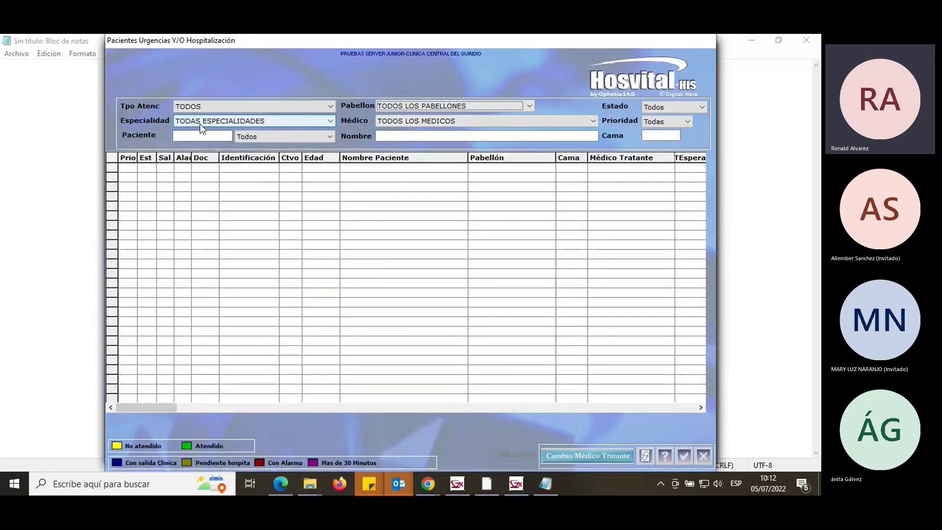
pyautogui.click(266, 107)
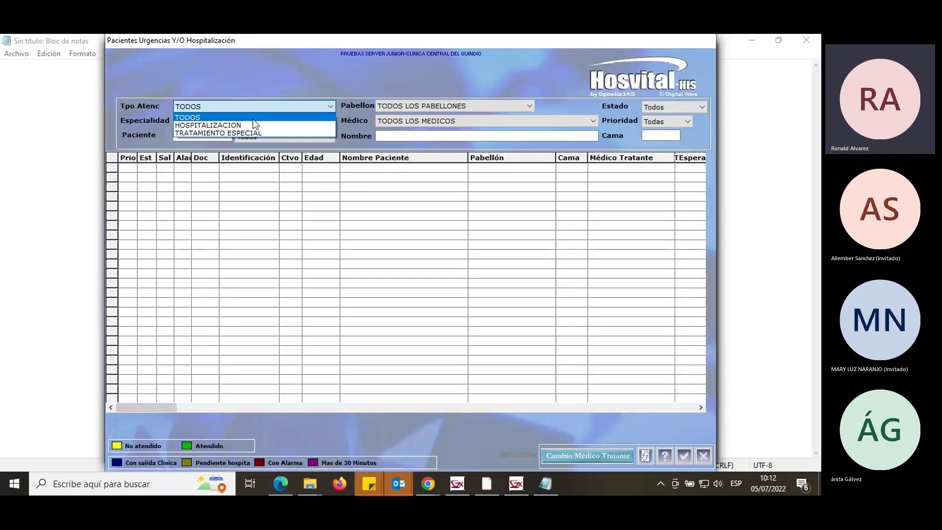
pyautogui.click(231, 134)
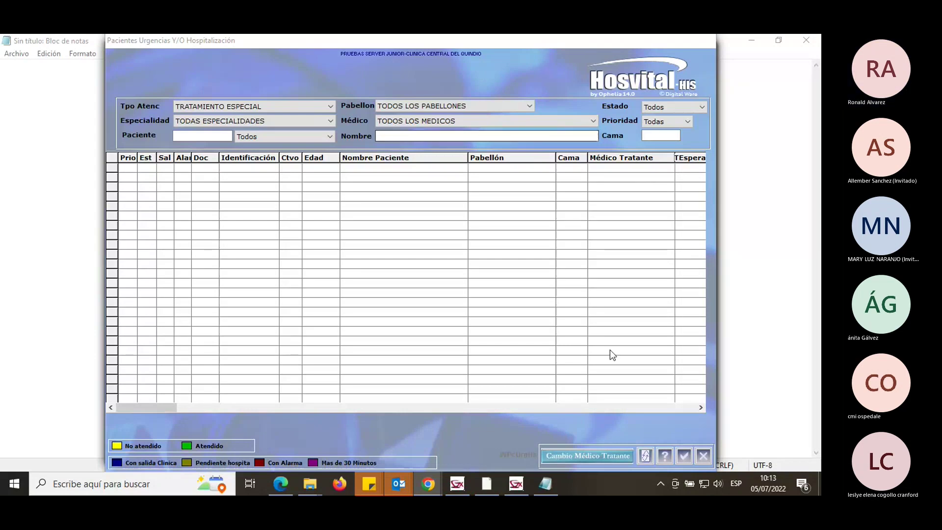
pyautogui.click(708, 455)
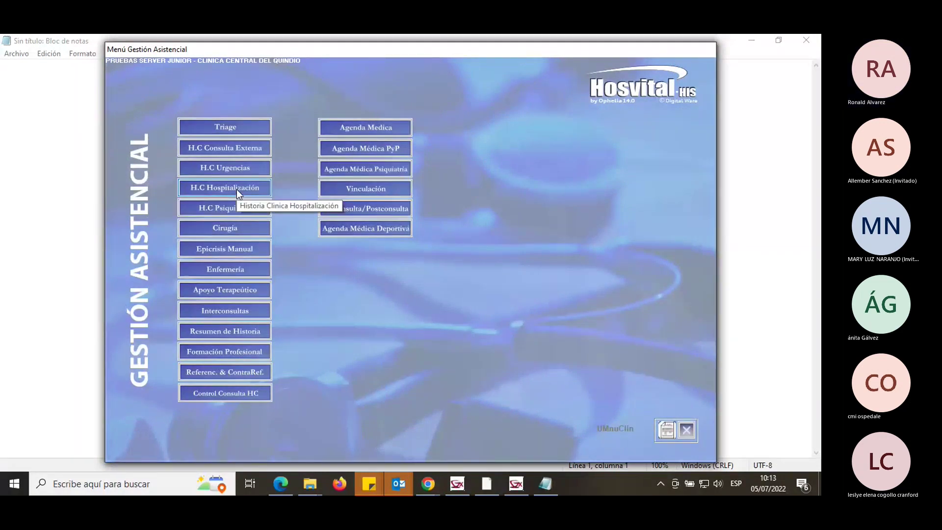
# Browse the Enfermería options, close Gestión Asistencial, and reopen the Admisiones module.
pyautogui.click(253, 268)
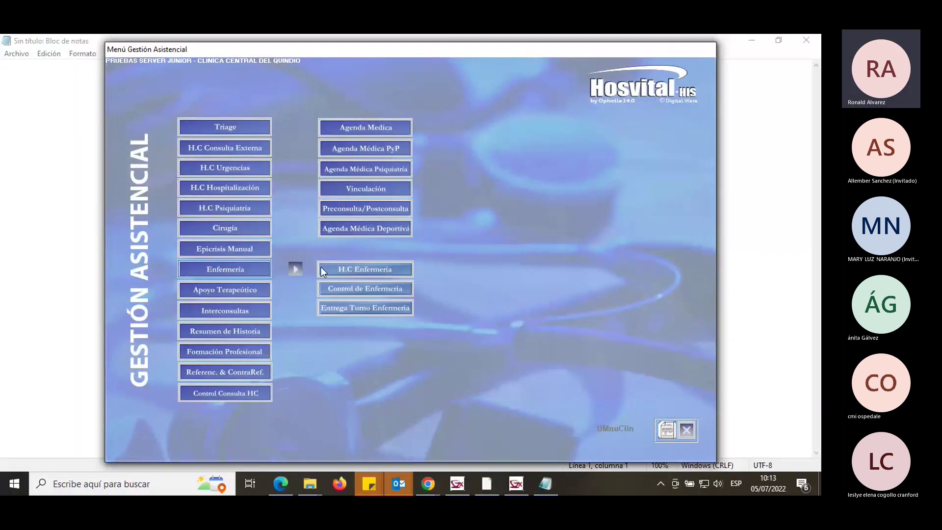
pyautogui.click(367, 270)
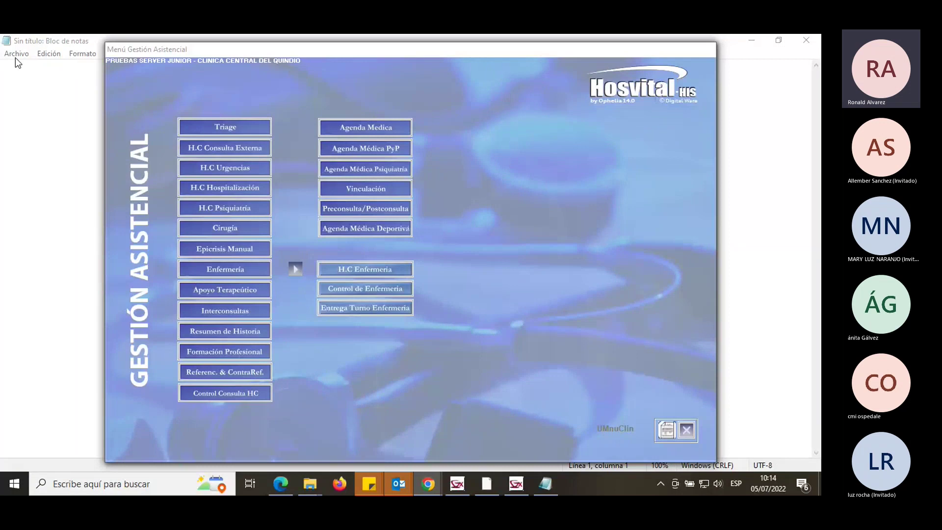
pyautogui.click(686, 430)
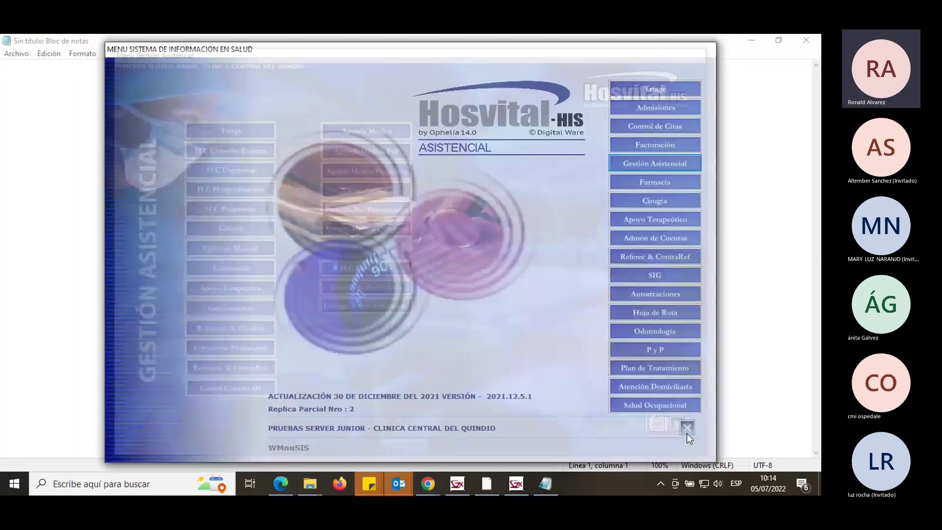
pyautogui.click(680, 103)
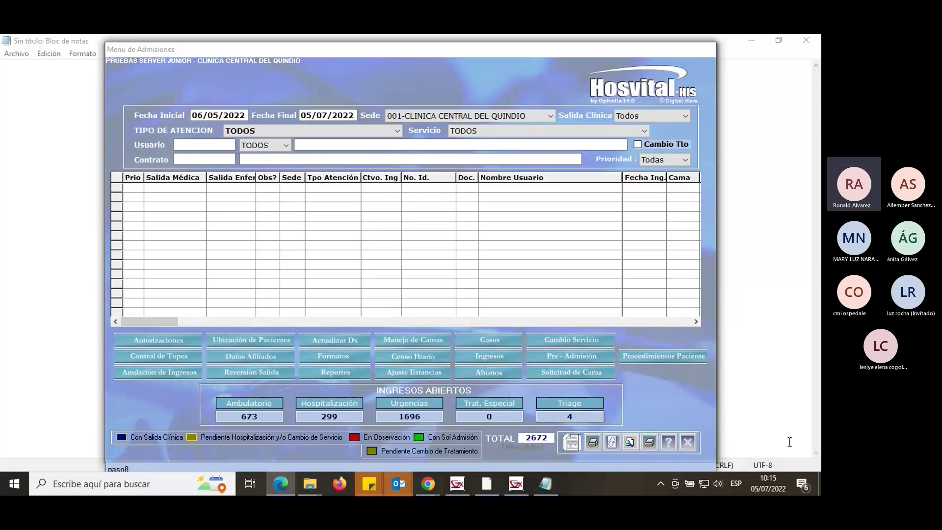
pyautogui.click(668, 404)
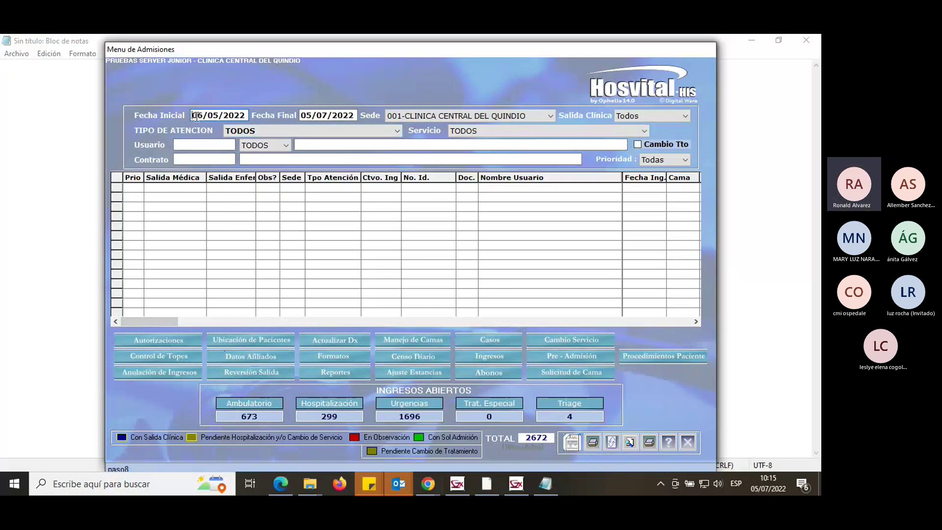
pyautogui.moveTo(193, 111); pyautogui.dragTo(247, 114)
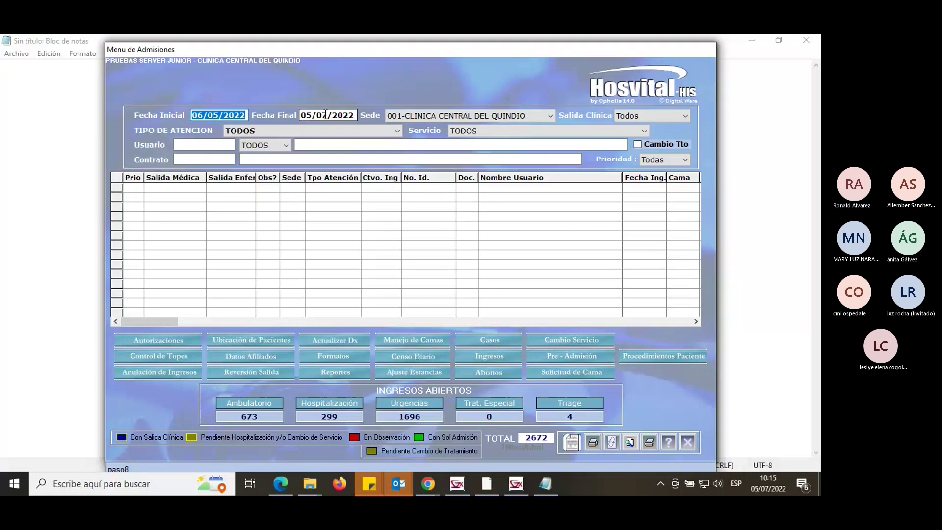
pyautogui.click(206, 116)
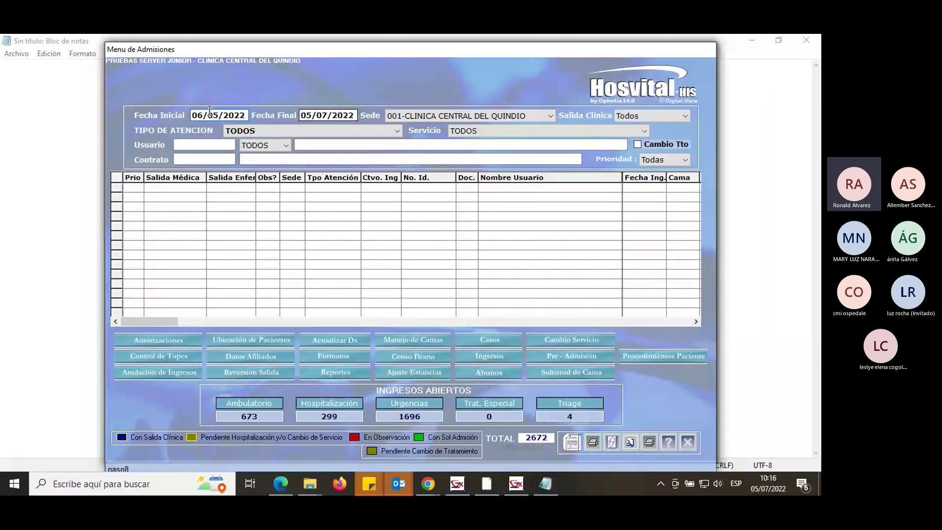
# Load admissions in the grid for the 06/05/2022 to 05/07/2022 date range.
pyautogui.click(301, 116)
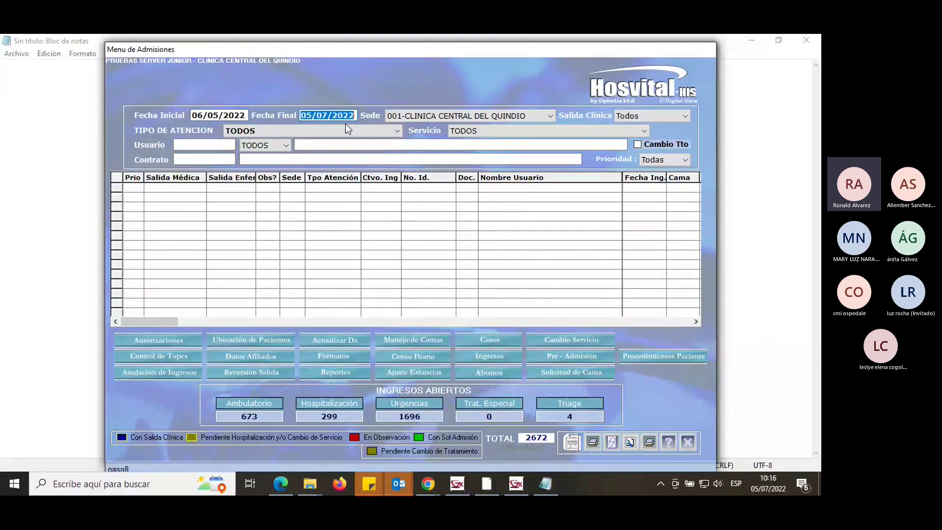
pyautogui.click(203, 144)
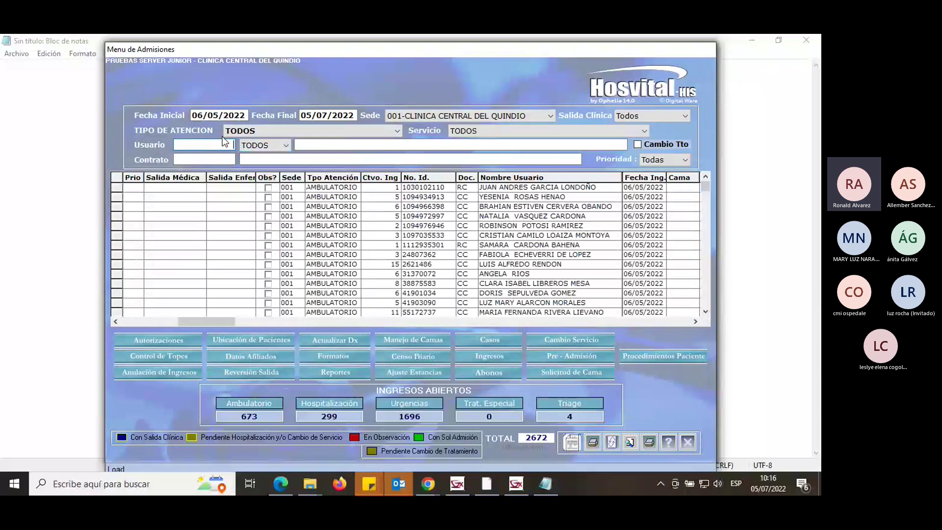
pyautogui.moveTo(195, 118); pyautogui.dragTo(270, 126)
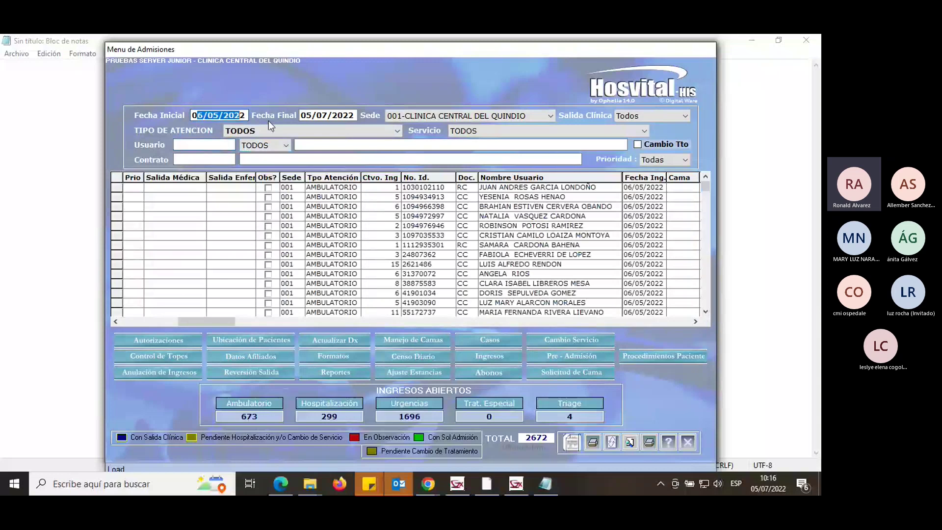
pyautogui.click(303, 114)
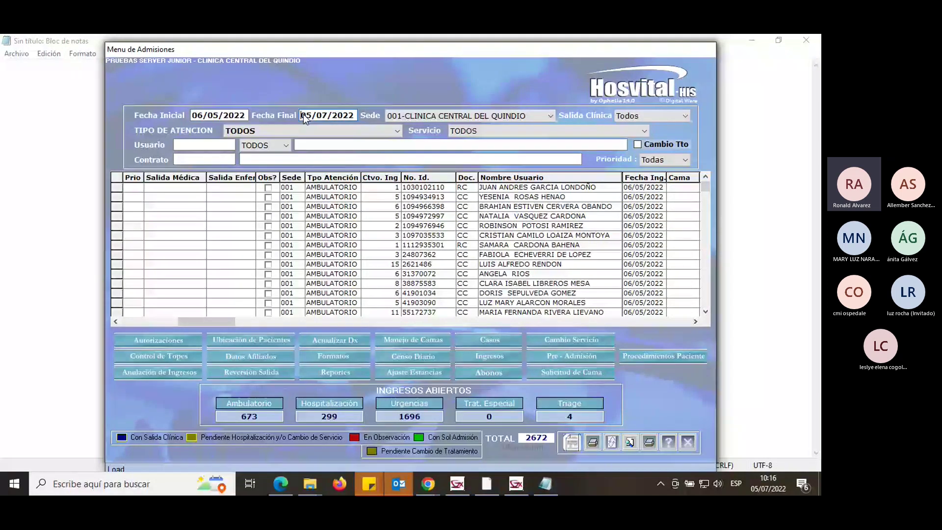
# Check the 60-day Panel Admisiones value under Mantenimiento del Sistema > Parámetros, then return to admissions.
pyautogui.click(516, 484)
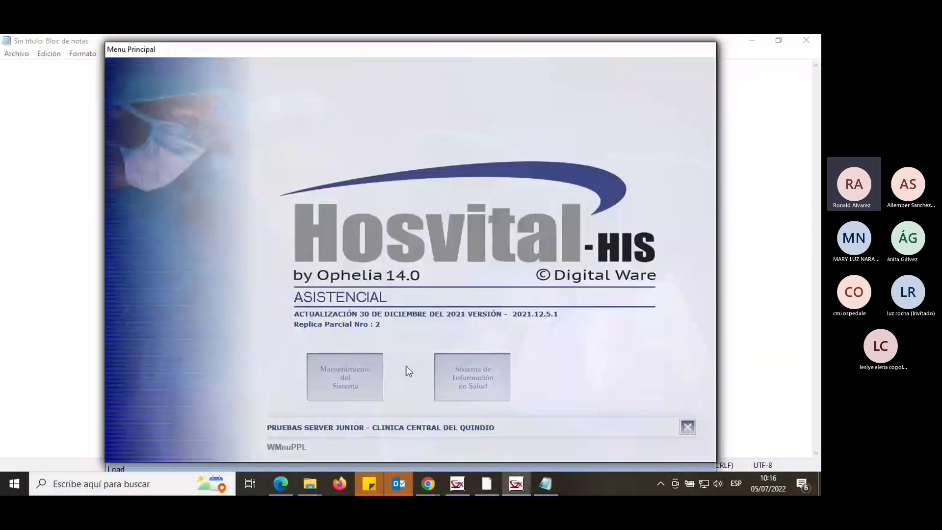
pyautogui.click(358, 375)
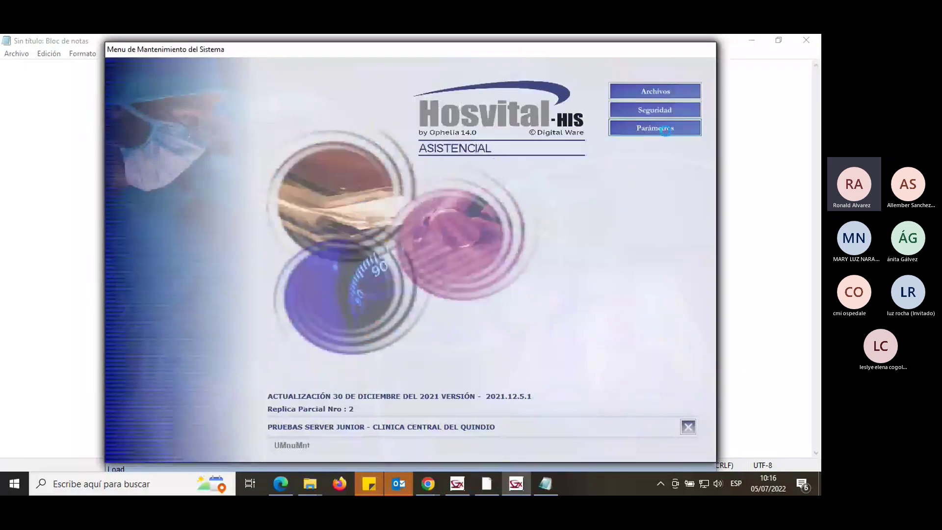
pyautogui.click(666, 130)
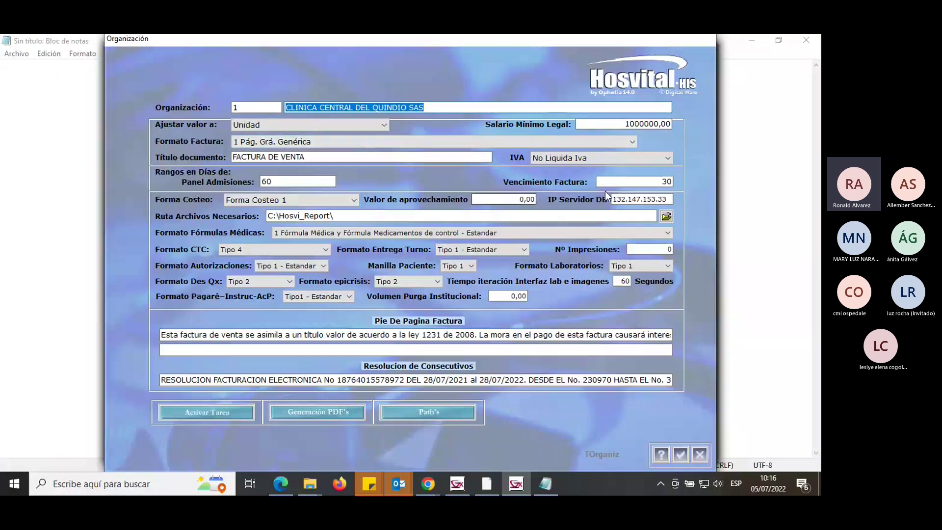
pyautogui.click(285, 182)
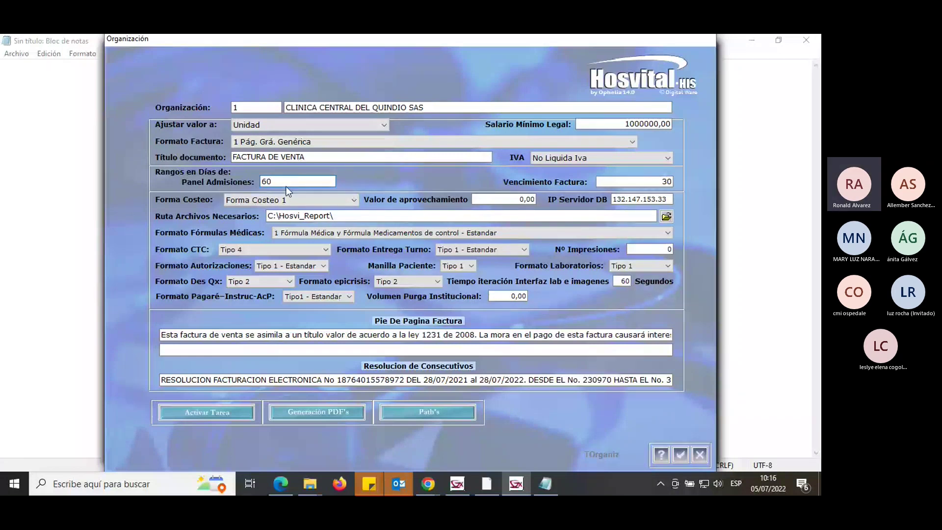
pyautogui.doubleClick(265, 181)
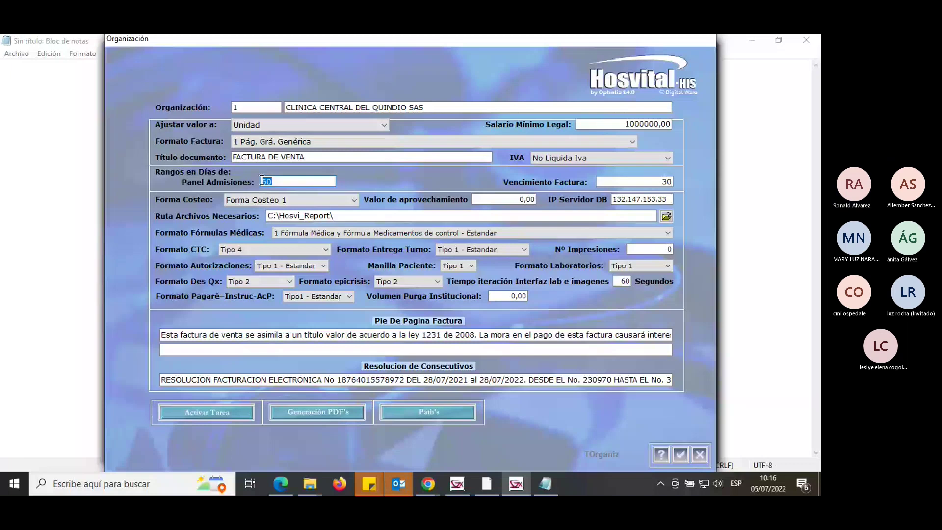
pyautogui.click(534, 481)
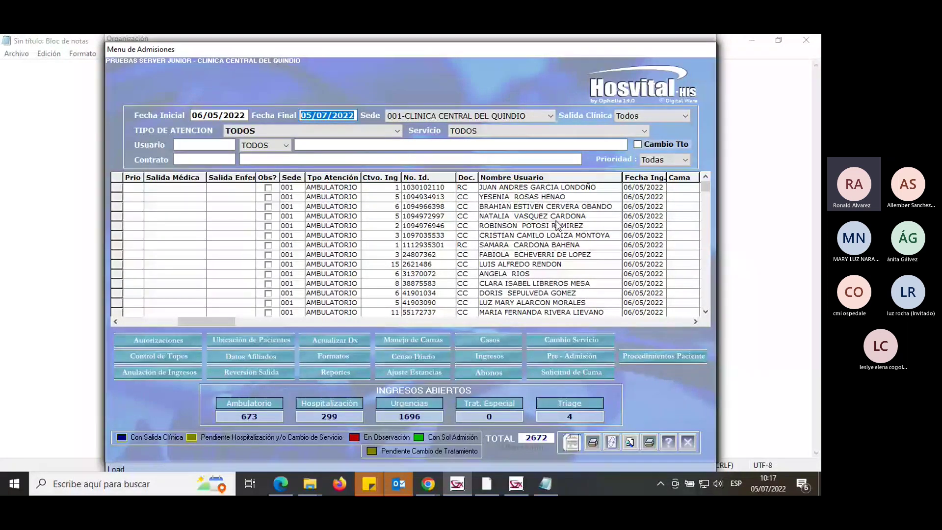
pyautogui.hotkey('shift', 'Tab')
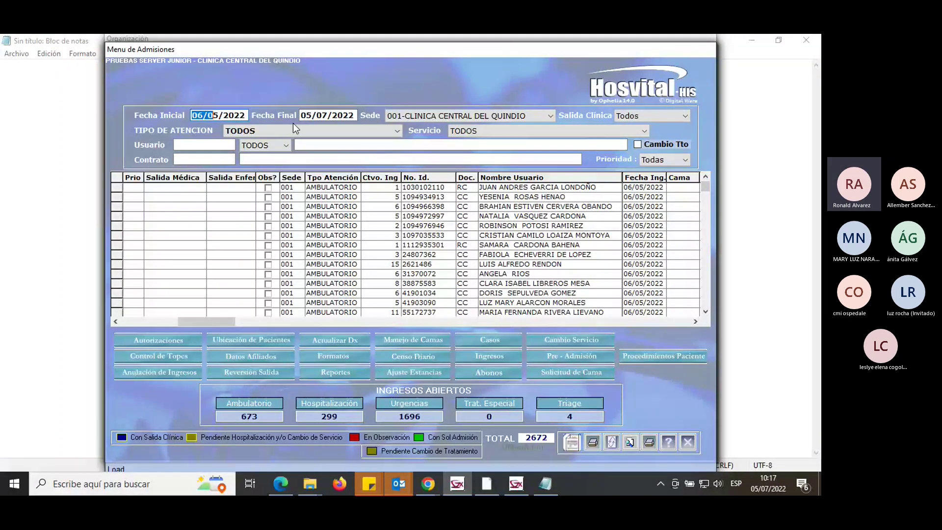
pyautogui.press('Tab')
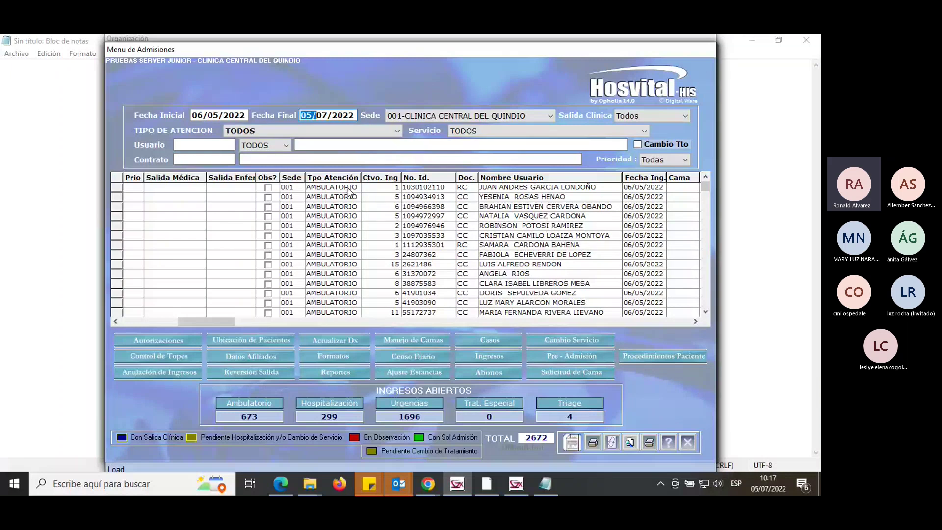
pyautogui.click(217, 146)
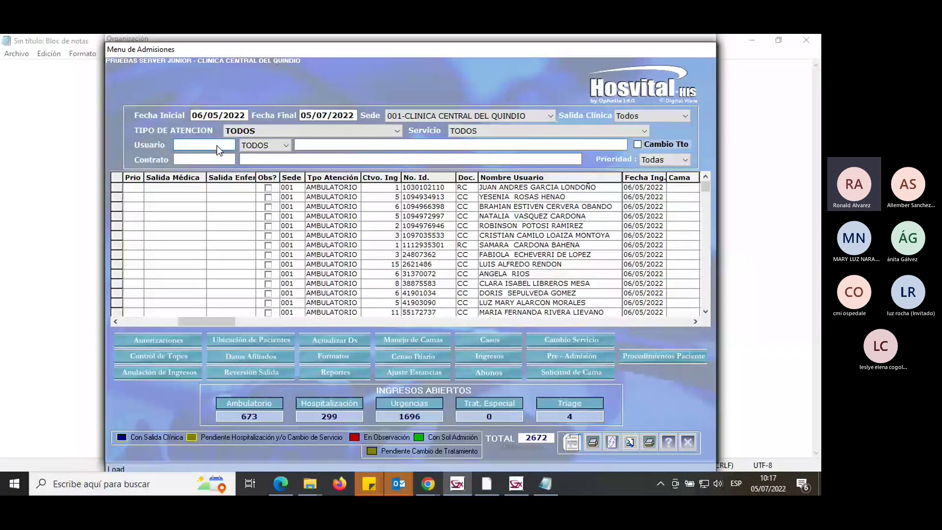
pyautogui.click(194, 120)
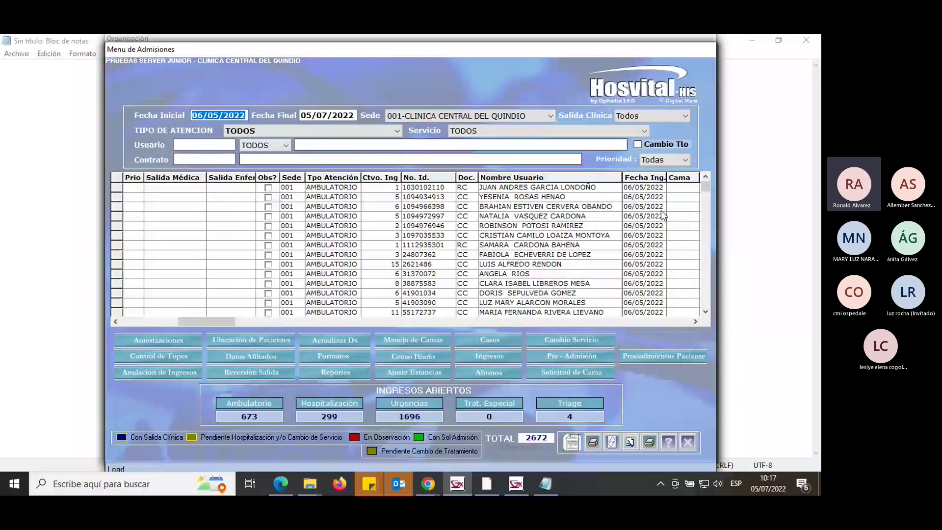
pyautogui.scroll(-2, 663, 215)
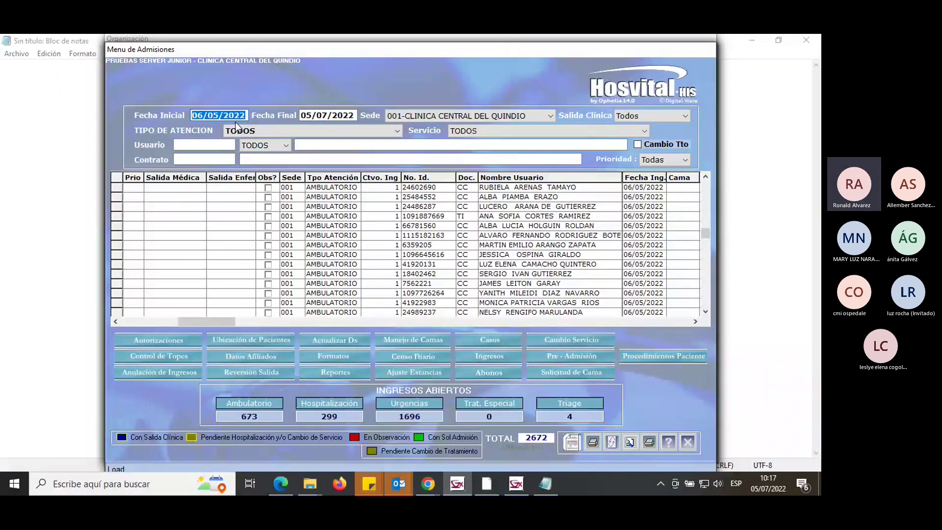
pyautogui.click(487, 116)
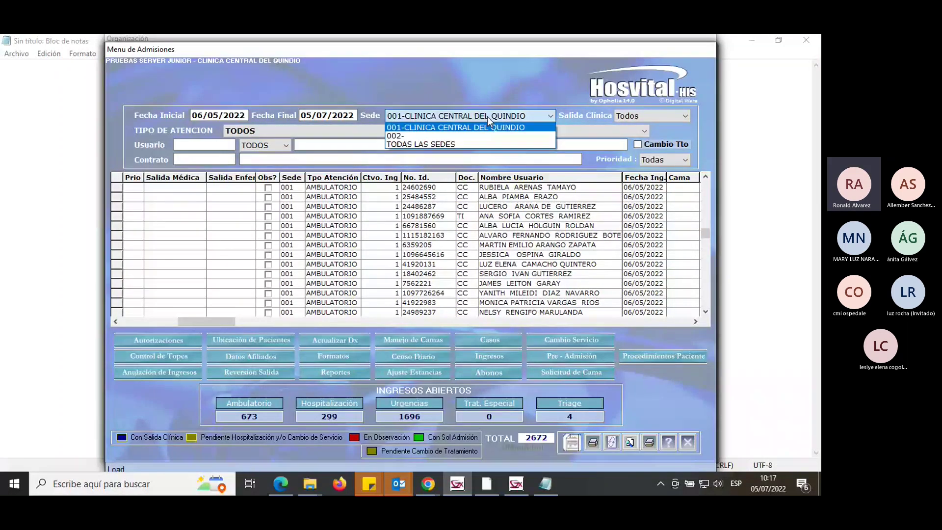
pyautogui.click(487, 116)
pyautogui.click(631, 113)
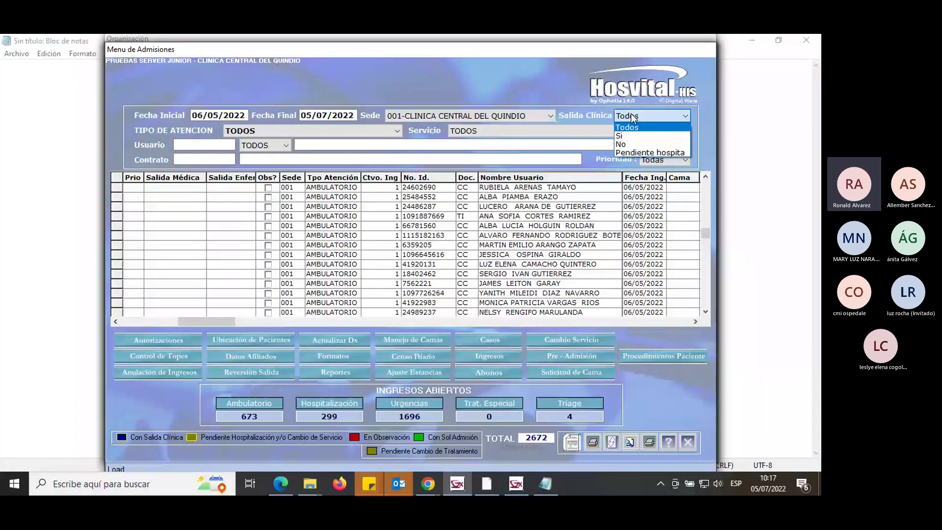
pyautogui.click(631, 114)
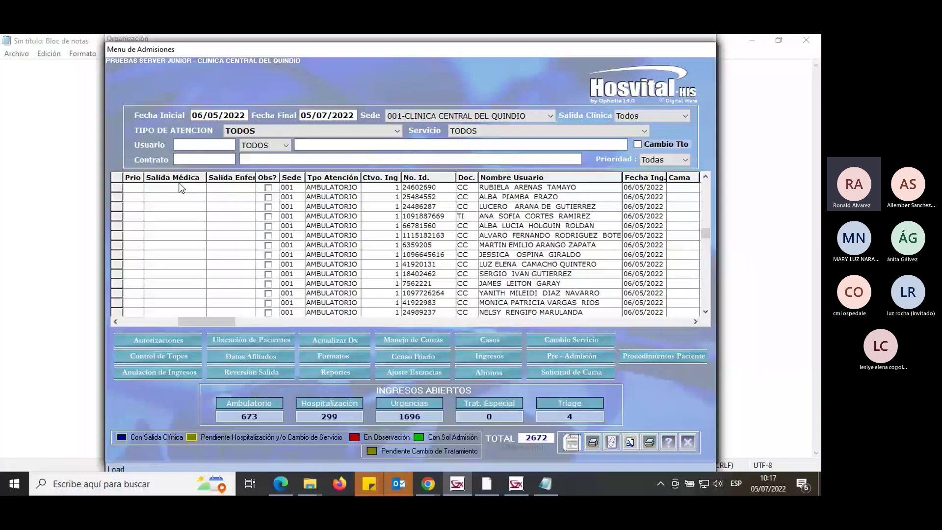
# Filter admissions to HOSPITALIZACION and widen the Salida Médica column to show discharge times.
pyautogui.click(322, 129)
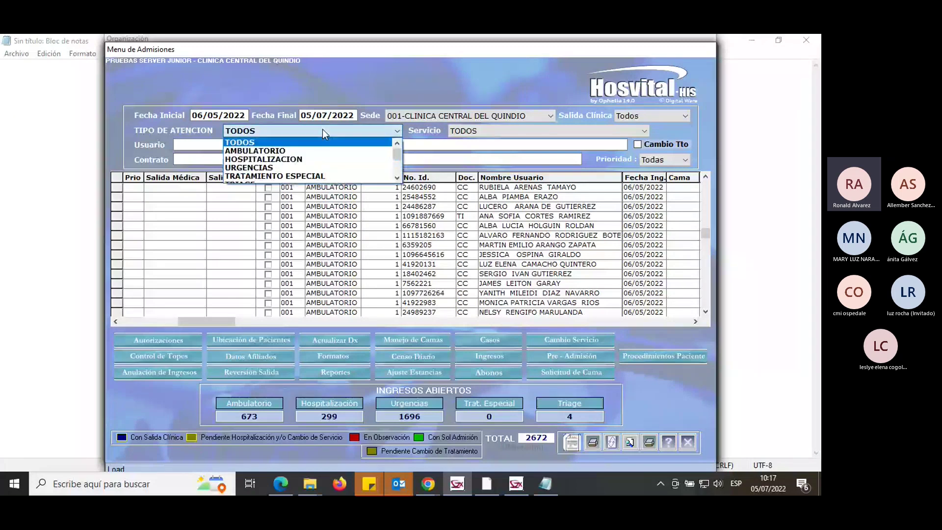
pyautogui.click(309, 160)
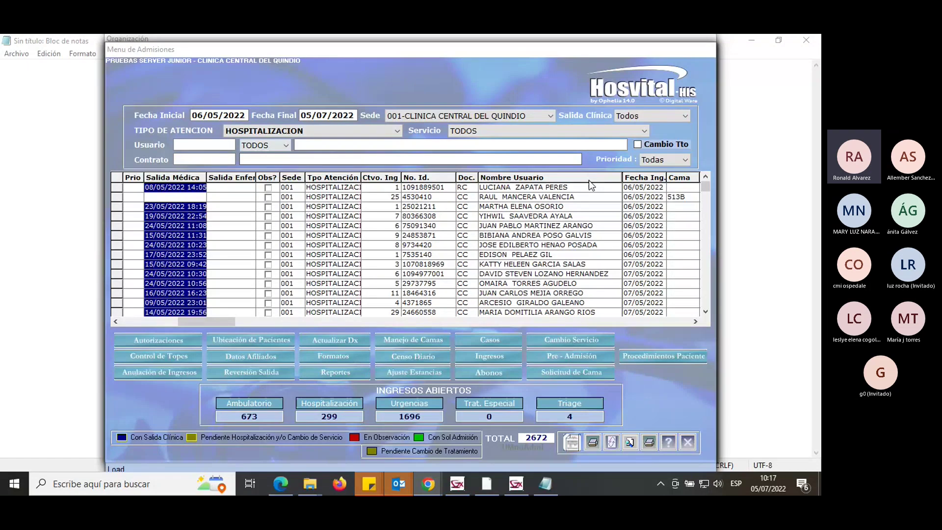
pyautogui.click(680, 197)
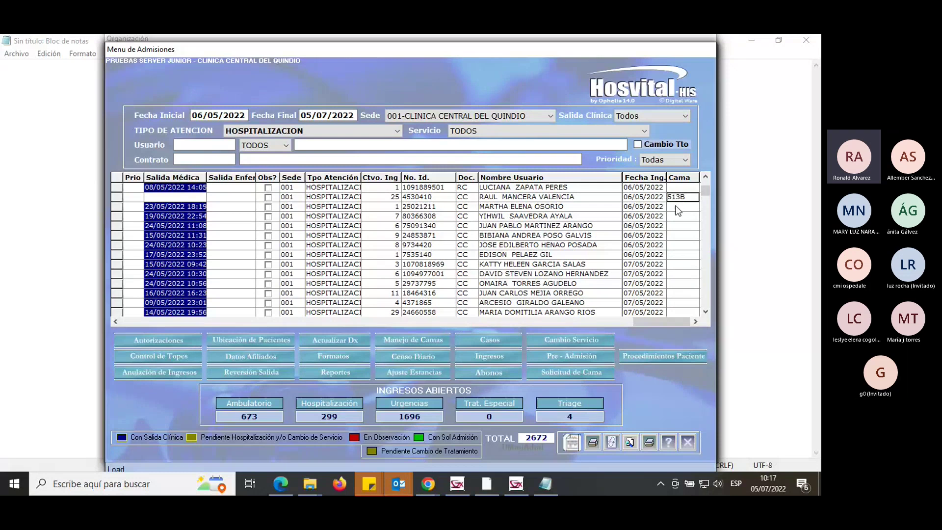
pyautogui.moveTo(701, 187)
pyautogui.mouseDown()
pyautogui.moveTo(705, 229)
pyautogui.moveTo(713, 174)
pyautogui.mouseUp()
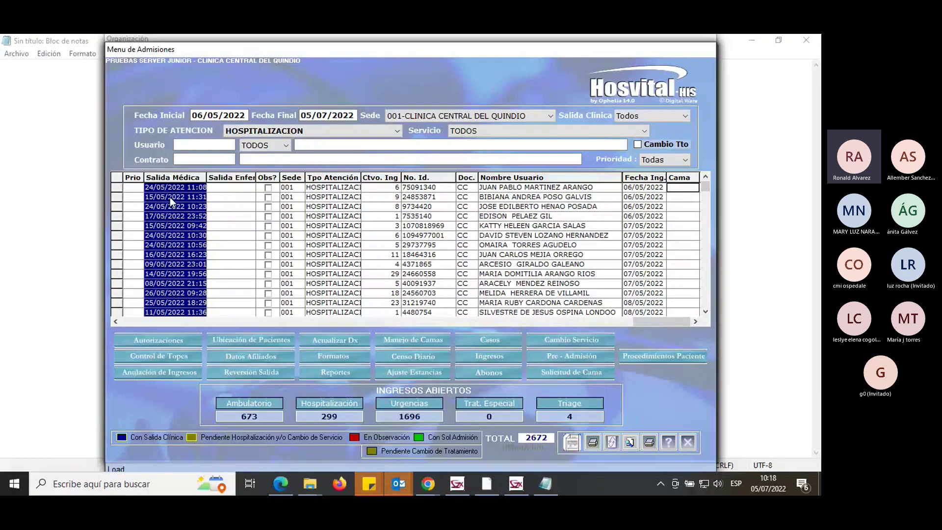
pyautogui.moveTo(206, 177); pyautogui.dragTo(228, 178)
pyautogui.scroll(-6, 162, 204)
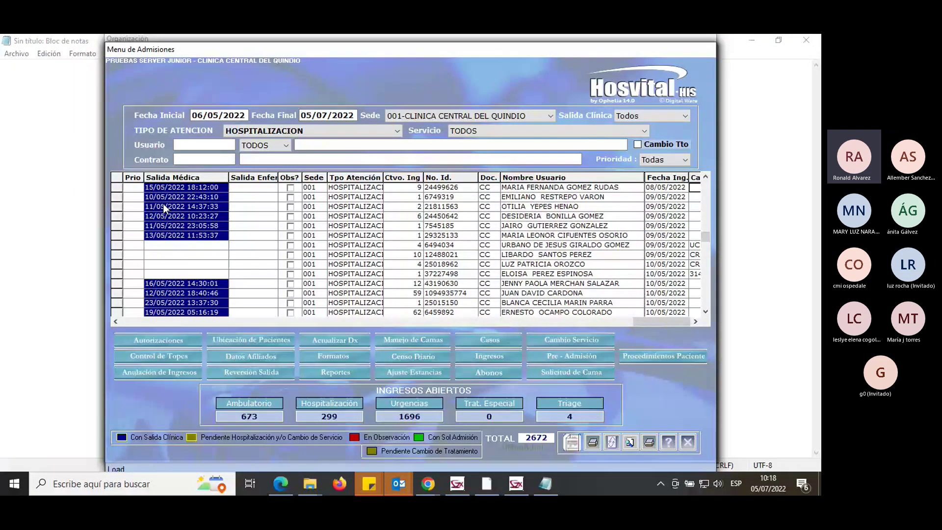
# Narrow the Nombre Usuario column and browse bed codes such as UCC01 and 314B.
pyautogui.moveTo(644, 175)
pyautogui.mouseDown()
pyautogui.moveTo(604, 175)
pyautogui.moveTo(635, 185)
pyautogui.mouseUp()
pyautogui.click(676, 246)
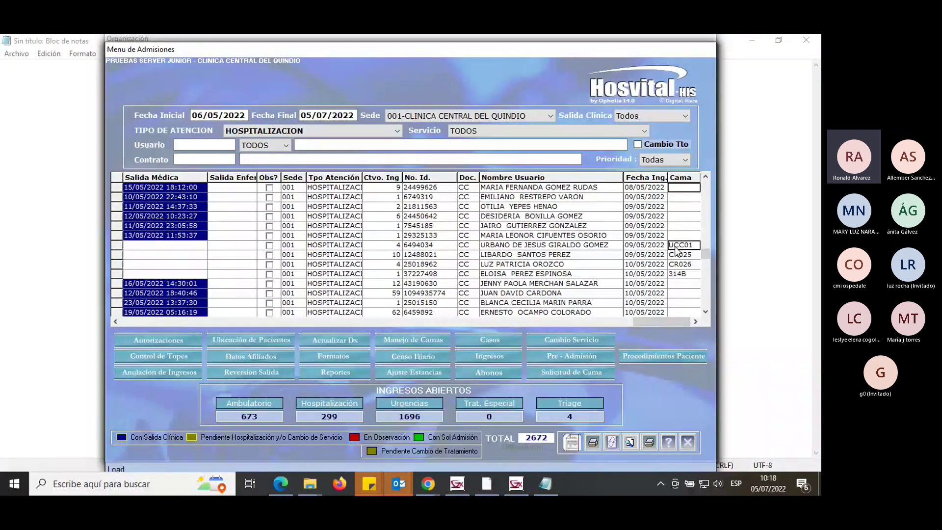
pyautogui.press('Down')
pyautogui.press('Down')
pyautogui.press('Down')
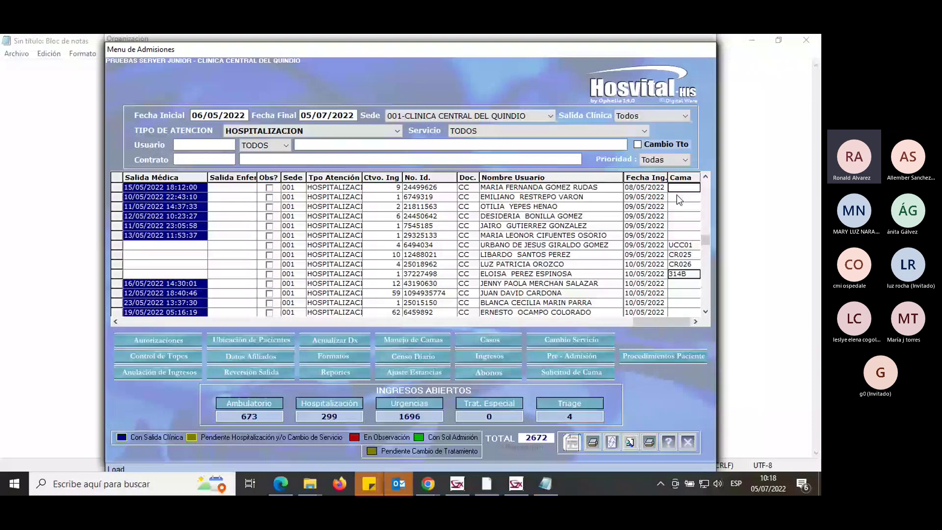
pyautogui.click(681, 227)
pyautogui.moveTo(705, 247); pyautogui.dragTo(707, 195)
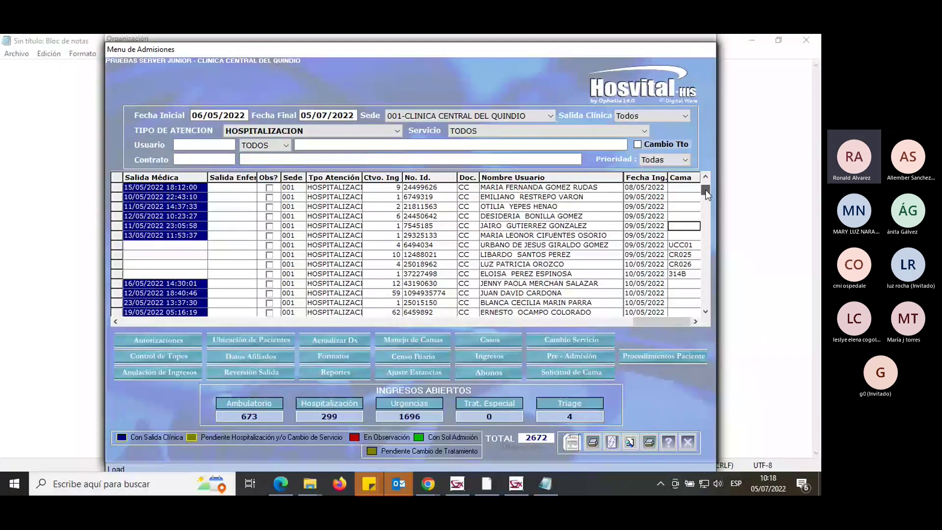
pyautogui.scroll(-1, 705, 190)
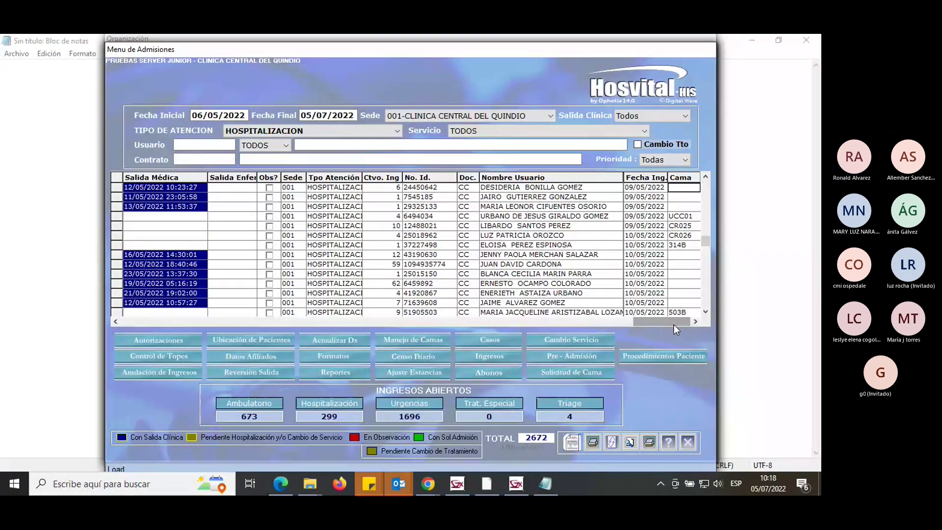
pyautogui.click(499, 133)
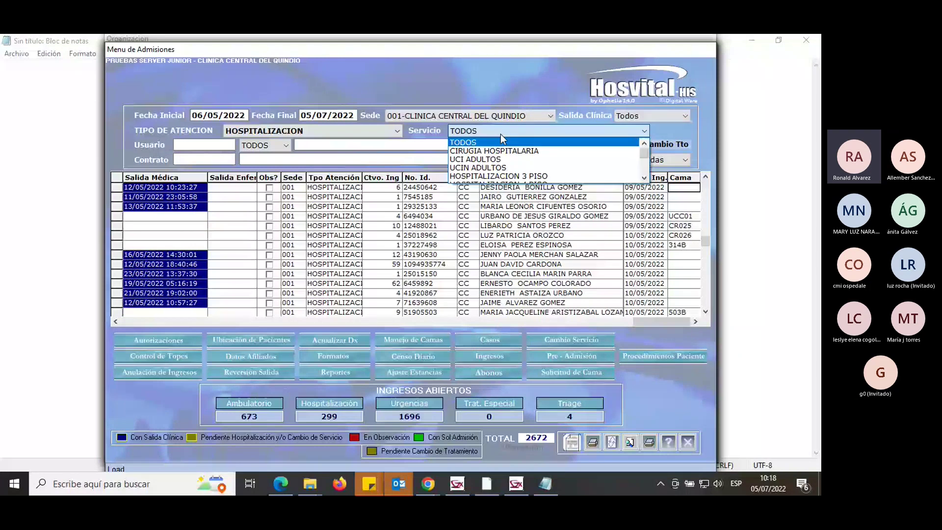
# Filter the hospitalisation list to the HOSPITALIZACION 3 PISO service and narrow Nombre Usuario.
pyautogui.click(308, 130)
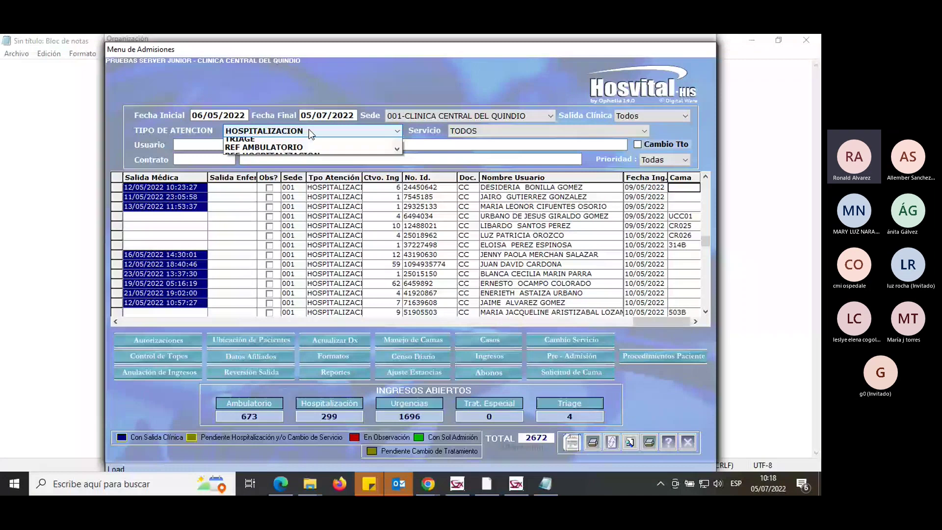
pyautogui.click(491, 130)
pyautogui.click(514, 176)
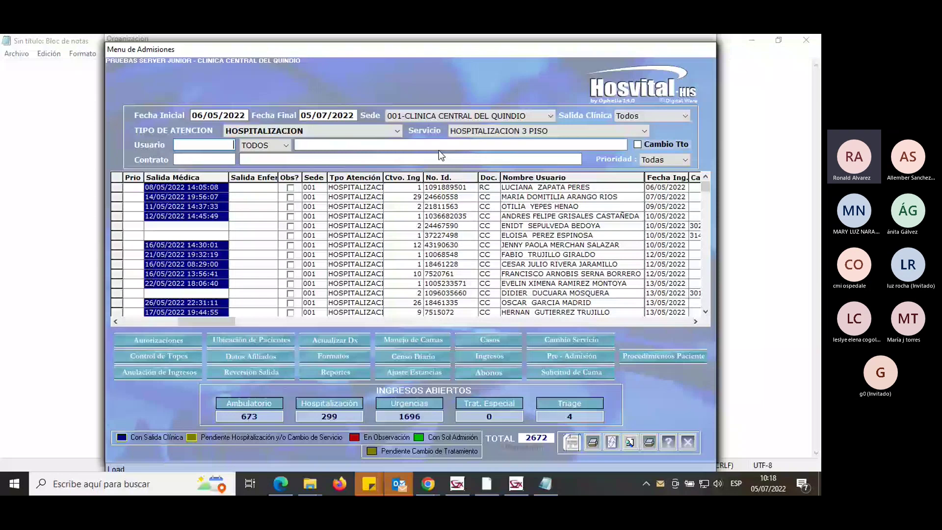
pyautogui.moveTo(644, 178); pyautogui.dragTo(626, 177)
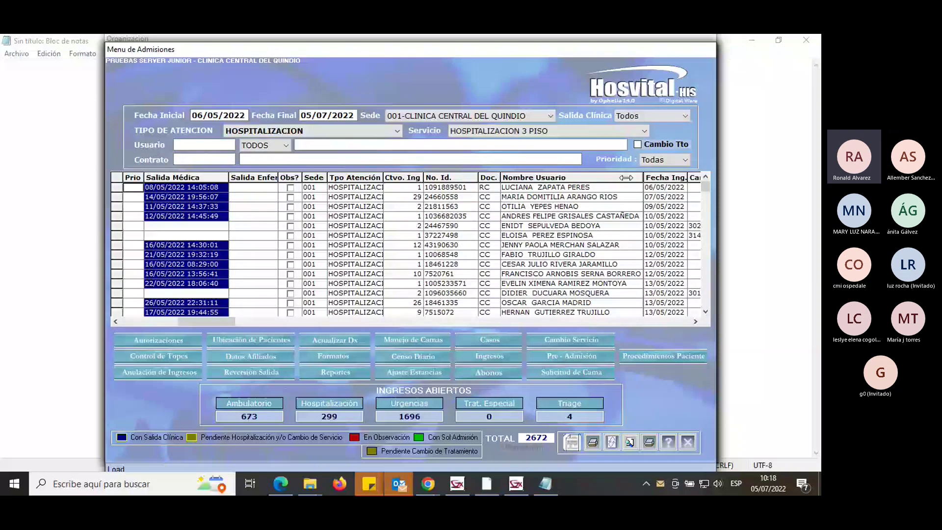
# Narrow the Nombre Usuario column further to reveal the bed and ward columns.
pyautogui.moveTo(626, 178); pyautogui.dragTo(597, 177)
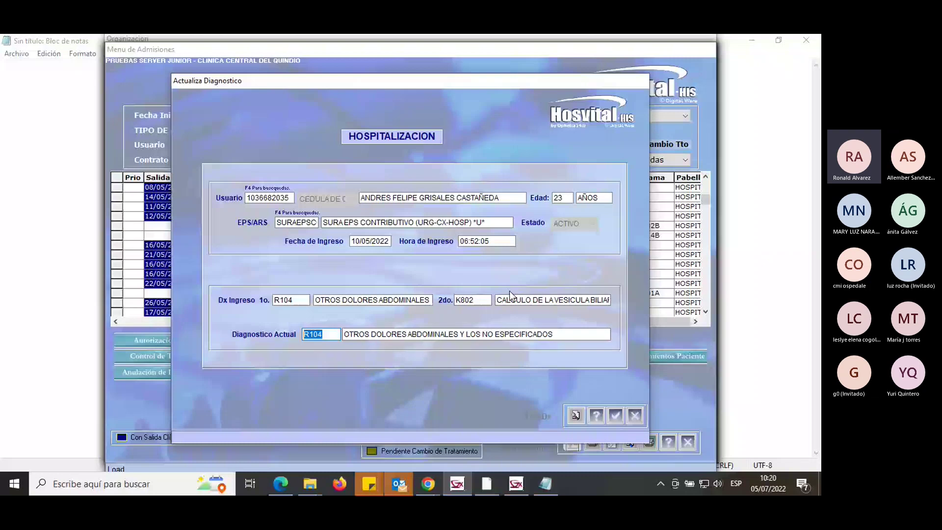
# Dismiss the Actualiza Diagnostico window with Esc, leaving diagnosis R104 unchanged.
pyautogui.press('Escape')
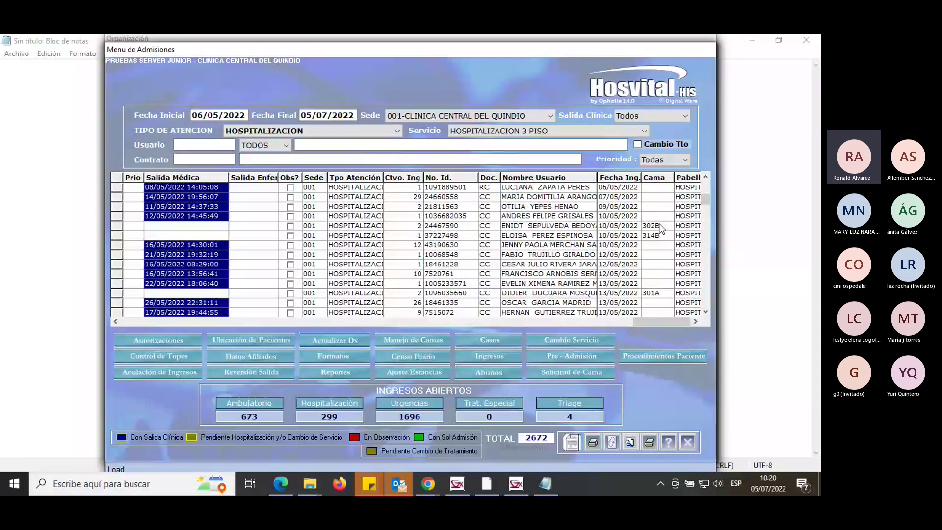
# Select bed 302B, open Manejo de Camas, and list HOSPITALIZACION 3 PISO beds 301A–315A.
pyautogui.click(660, 226)
pyautogui.click(429, 339)
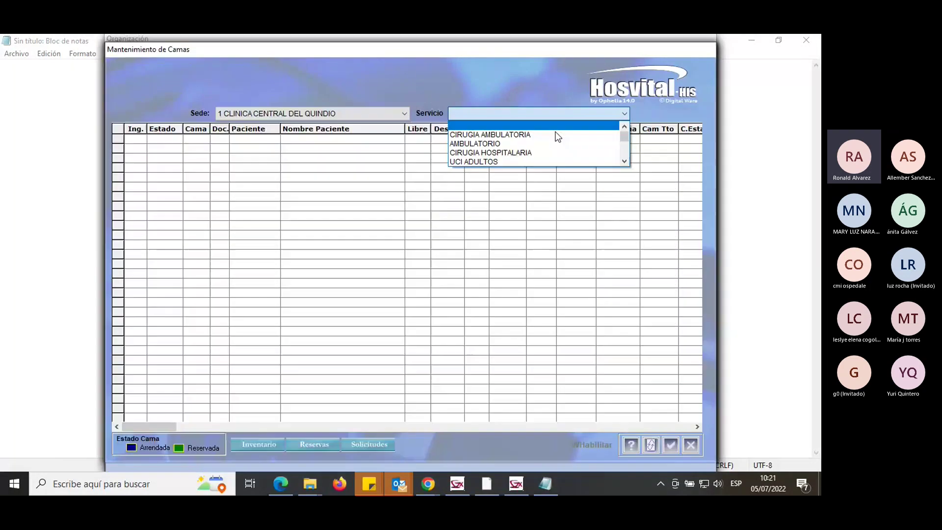
pyautogui.click(543, 155)
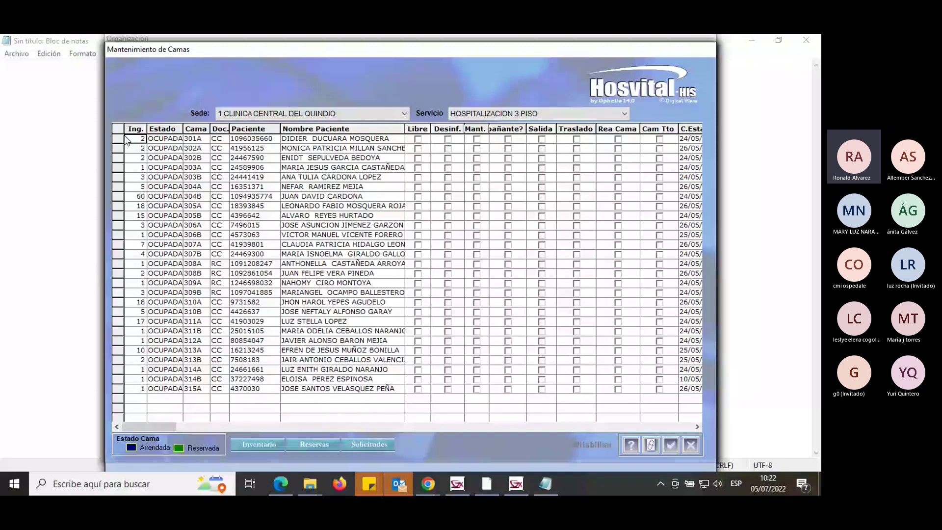
# Select bed 301A and mark it for discharge, showing admission 2 exiting 05/07/2022 10:22:55.
pyautogui.click(543, 142)
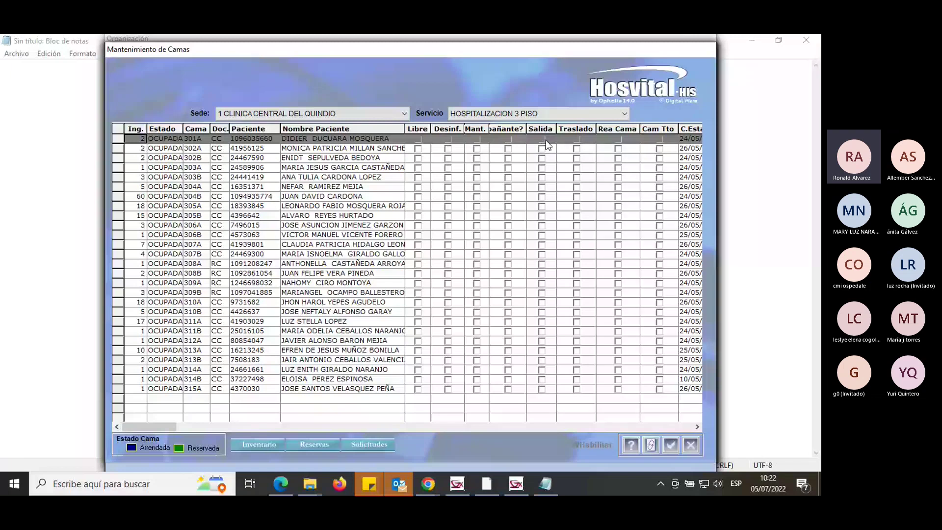
pyautogui.click(545, 140)
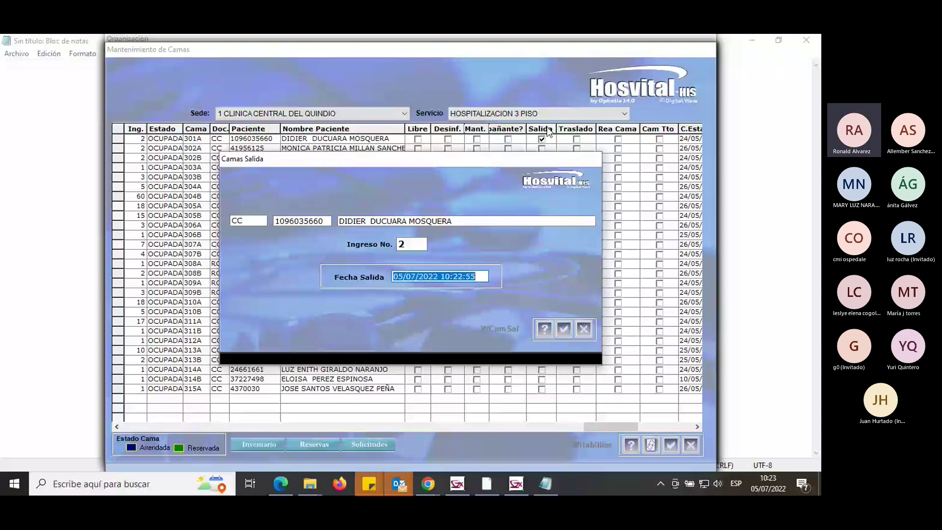
# Confirm the 301A discharge, acknowledge the missing-patient-discharge warning, then cancel the bed discharge.
pyautogui.click(546, 127)
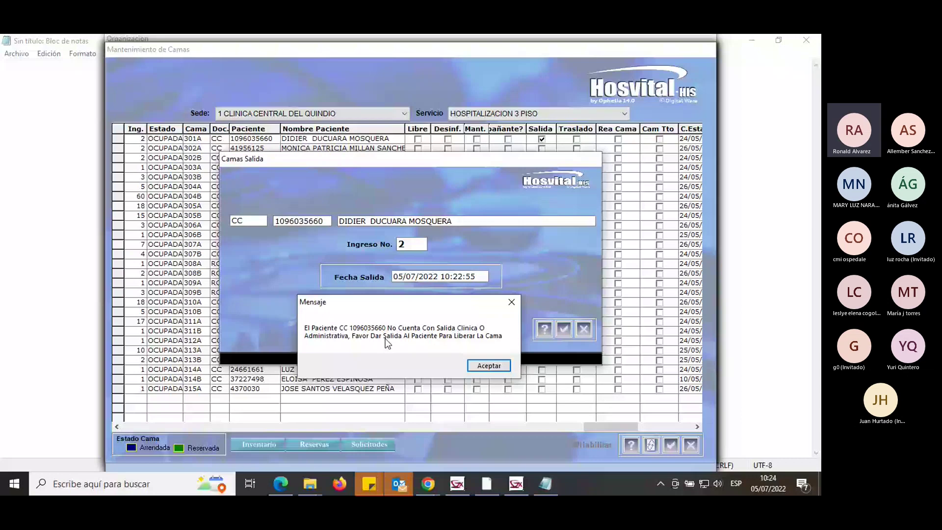
pyautogui.click(504, 370)
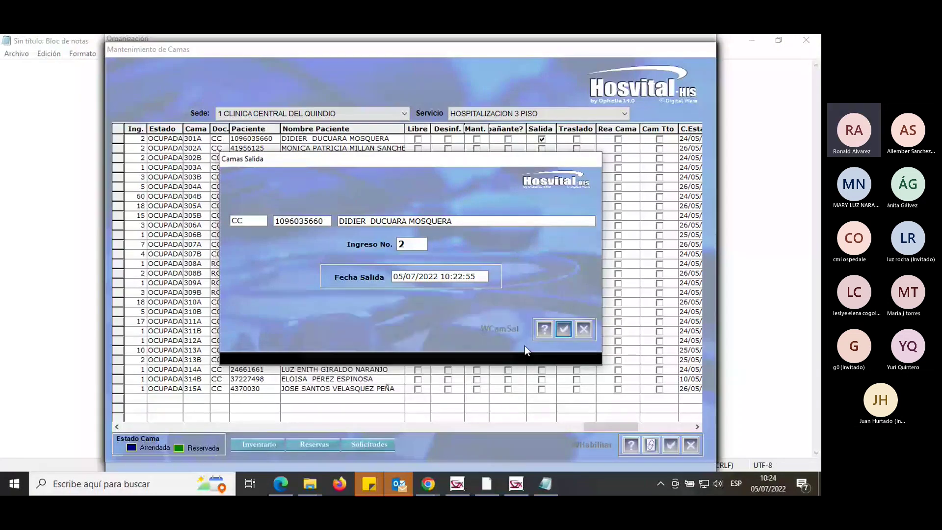
pyautogui.click(583, 329)
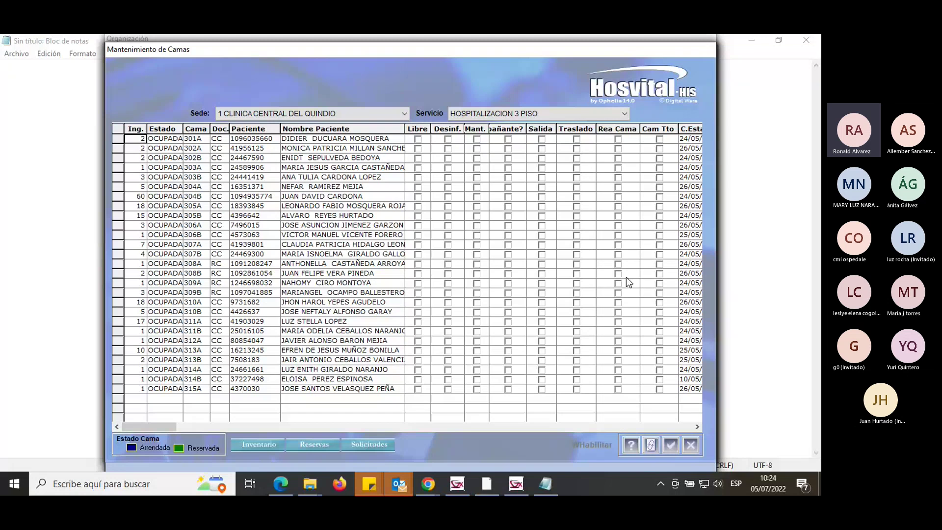
# Close bed maintenance, return to the first admission and try discharge reversal, dismissing its message.
pyautogui.click(689, 445)
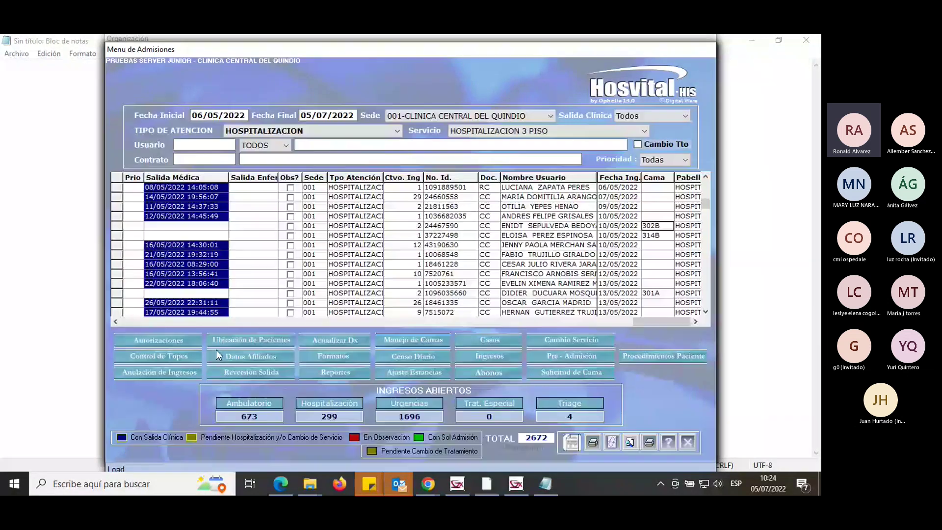
pyautogui.click(133, 188)
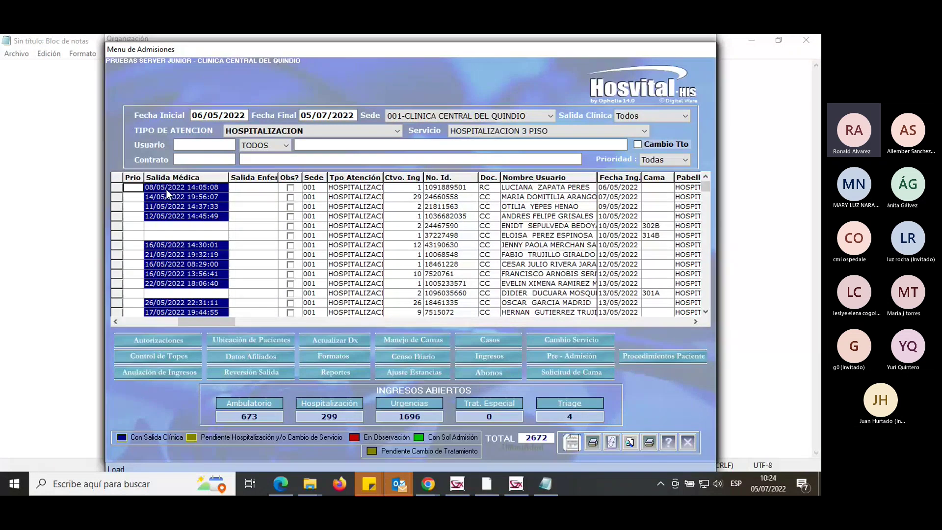
pyautogui.click(268, 375)
pyautogui.click(494, 297)
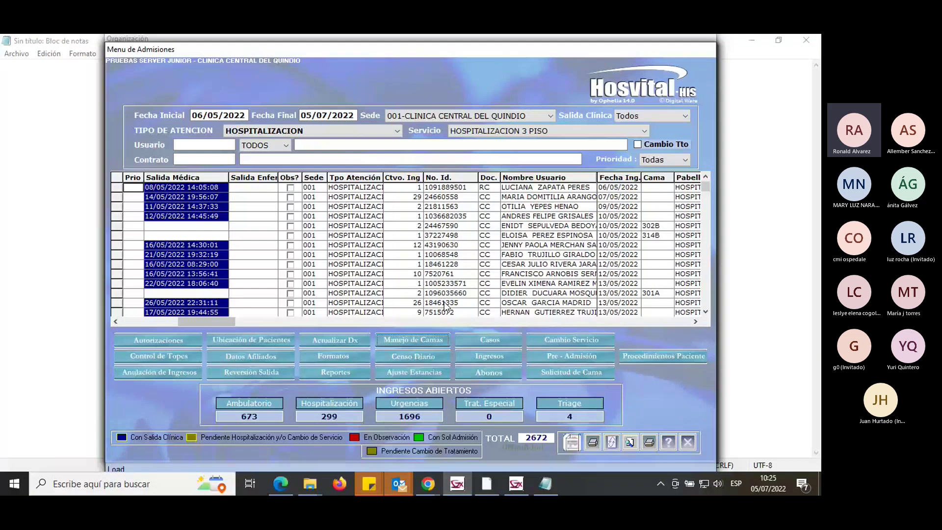
# Close the admissions menu and reopen Admisiones from Sistema de Información en Salud.
pyautogui.click(692, 437)
pyautogui.click(472, 378)
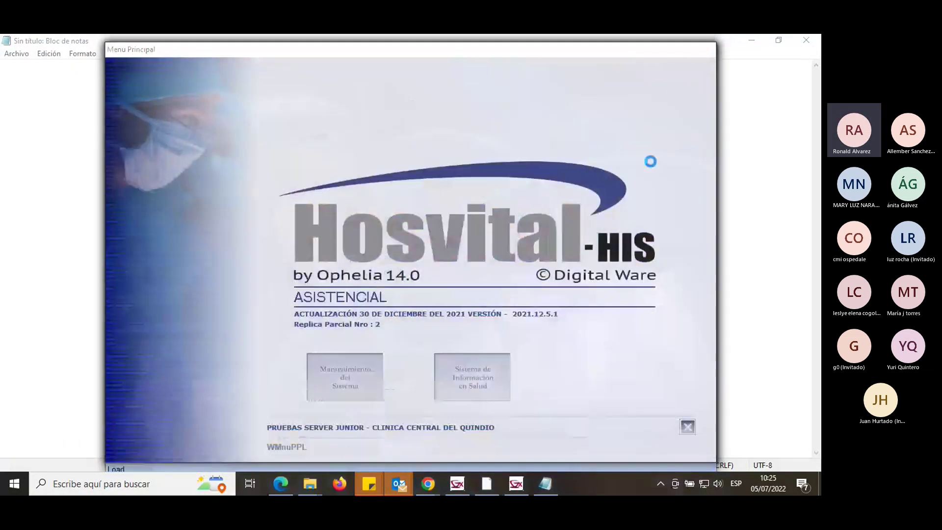
pyautogui.click(665, 106)
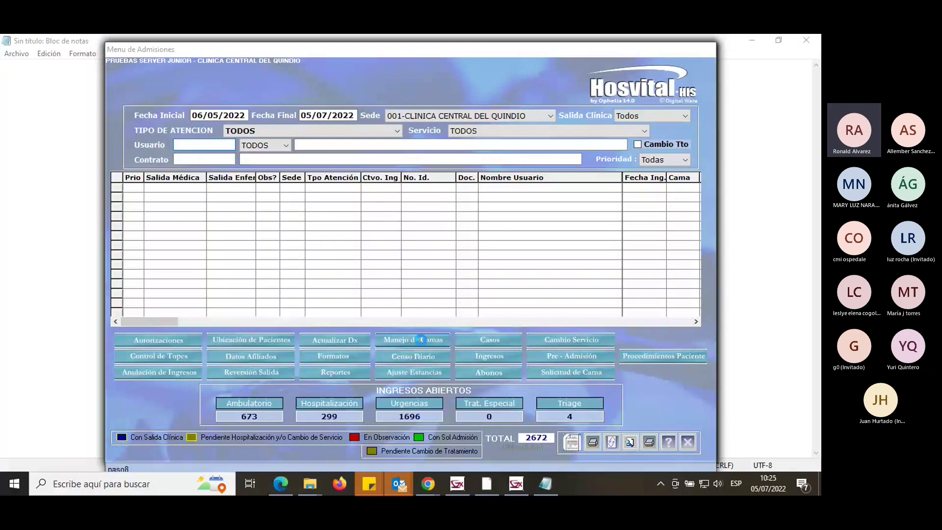
# Filter the bed maintenance list to the HOSPITALIZACION 4 PISO service.
pyautogui.click(519, 113)
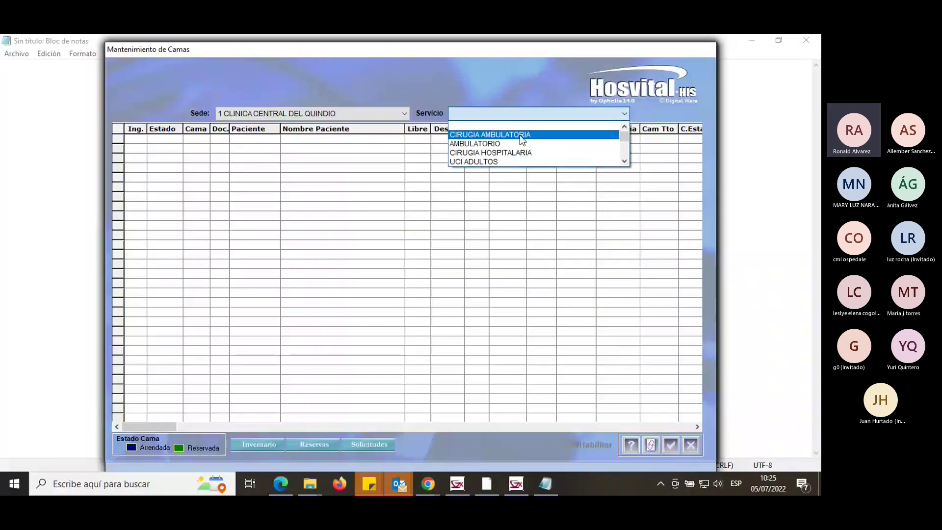
pyautogui.scroll(-1, 520, 149)
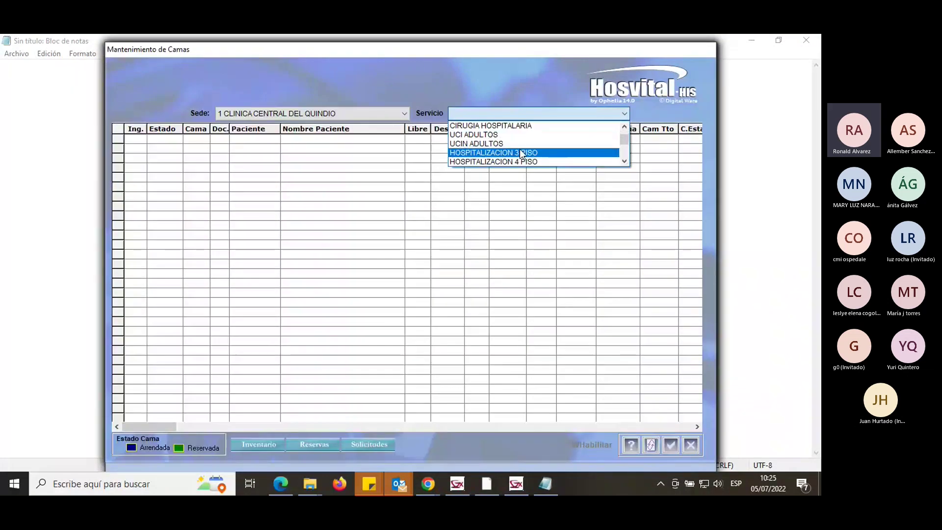
pyautogui.click(517, 160)
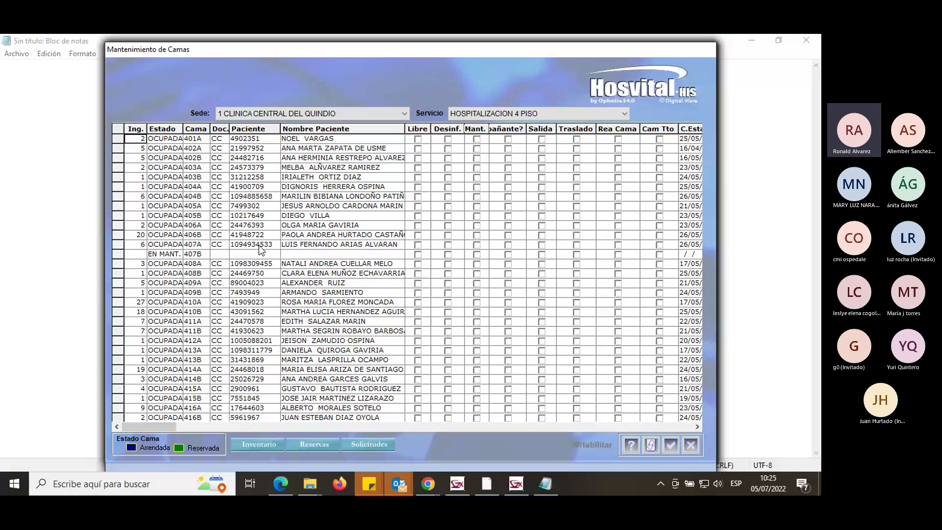
# Select bed 407B, currently EN MANT., and tick Libre to release it from maintenance.
pyautogui.click(202, 256)
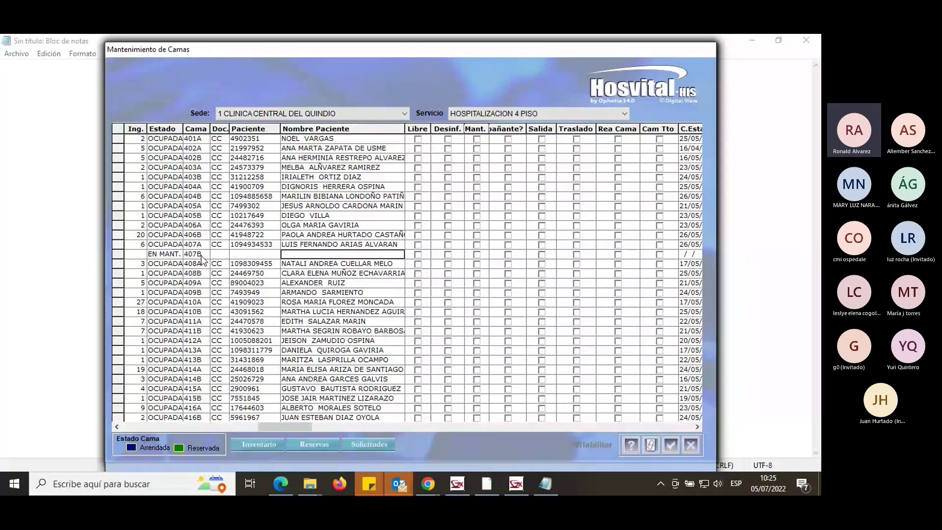
pyautogui.click(166, 255)
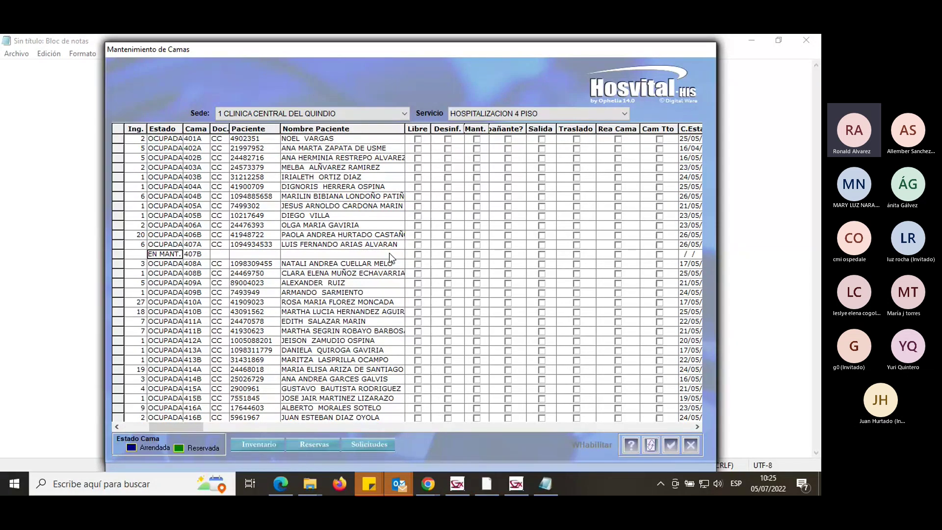
pyautogui.click(389, 253)
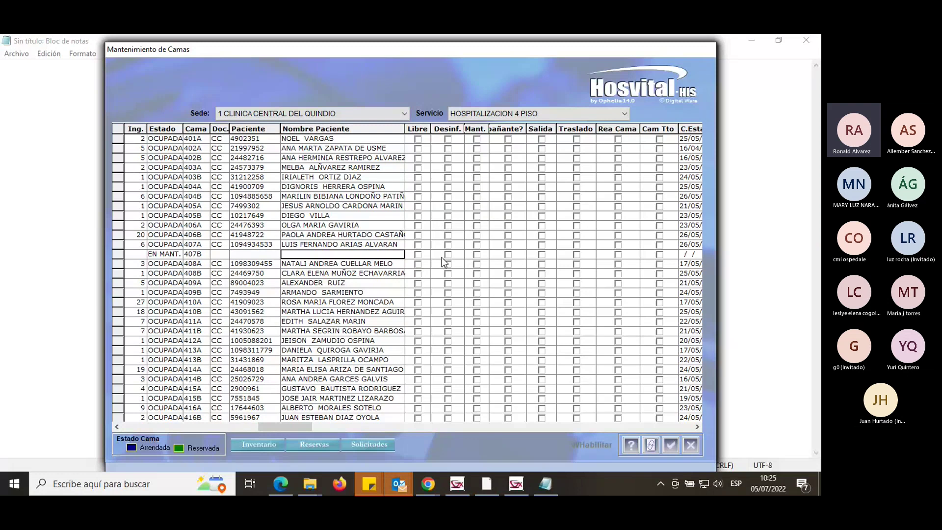
pyautogui.click(176, 254)
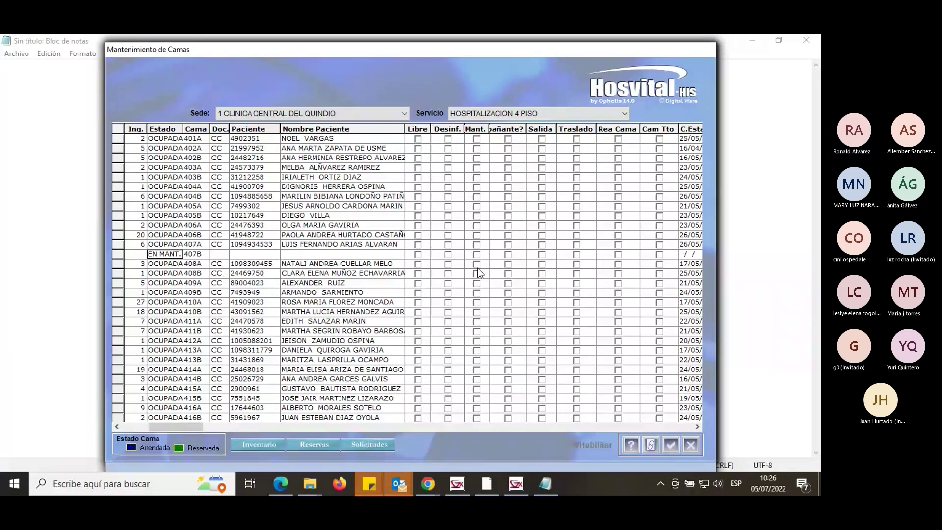
pyautogui.click(417, 254)
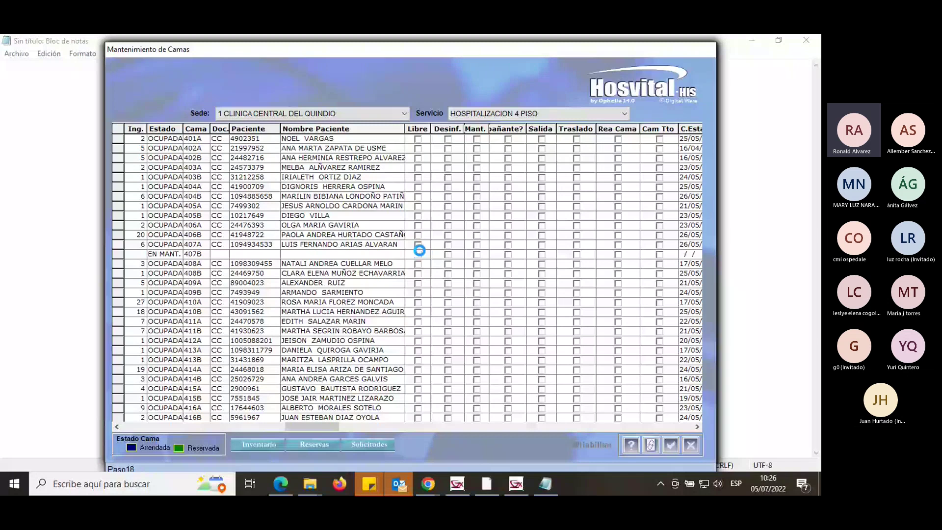
# Check bed 407B now reads LIBRE, then start a transfer for bed 405B's patient.
pyautogui.click(165, 255)
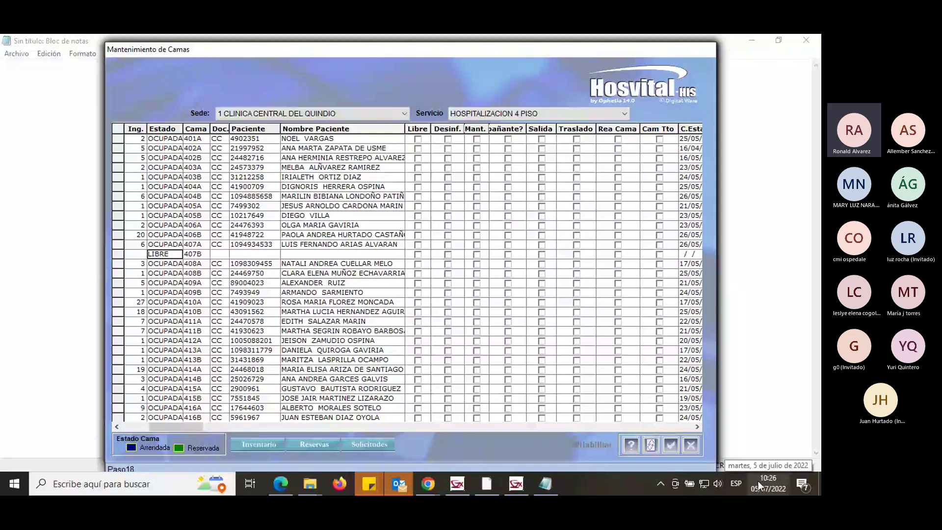
pyautogui.click(393, 257)
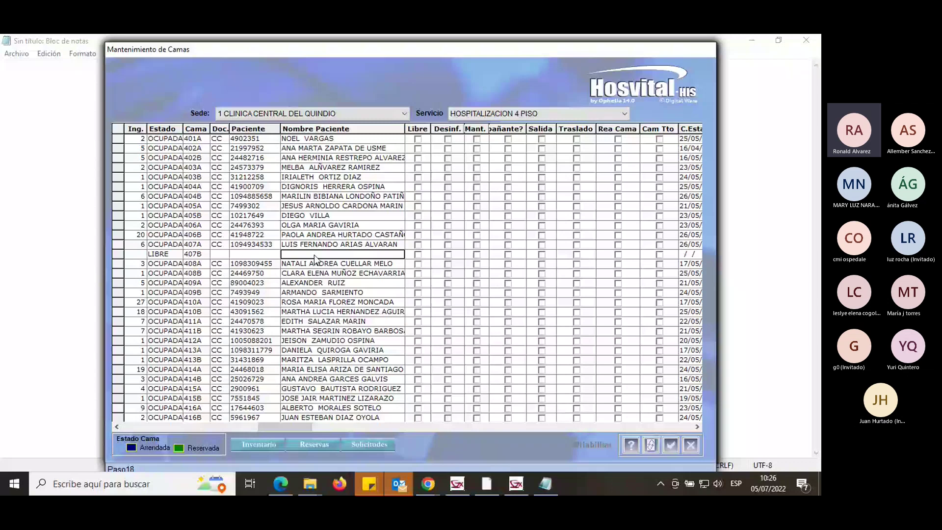
pyautogui.click(314, 216)
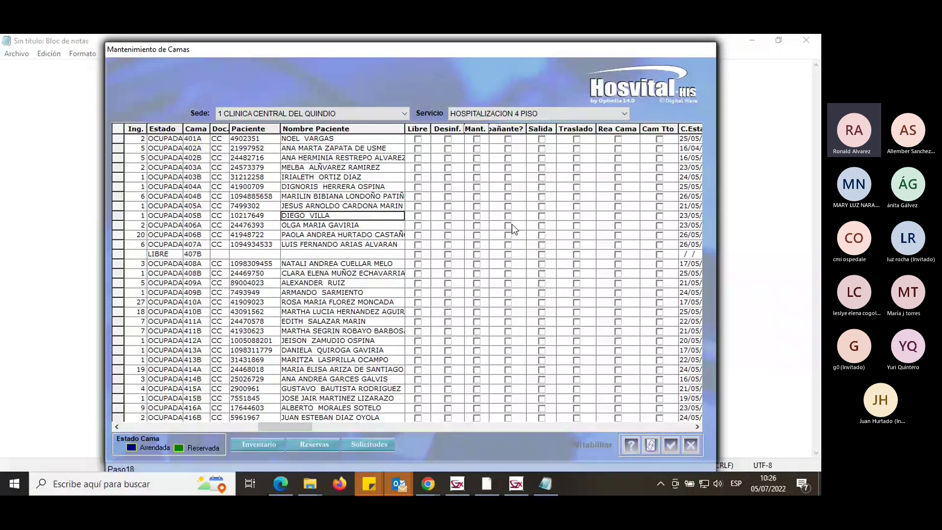
pyautogui.click(577, 216)
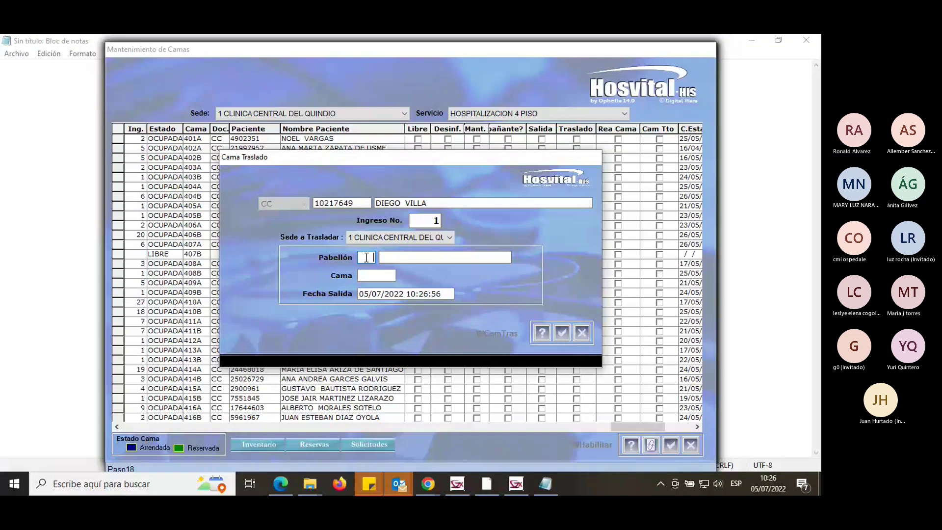
# Transfer bed 405B's patient to pavilion 10, bed 407B, and confirm with Sí.
pyautogui.write('10')
pyautogui.press('Return')
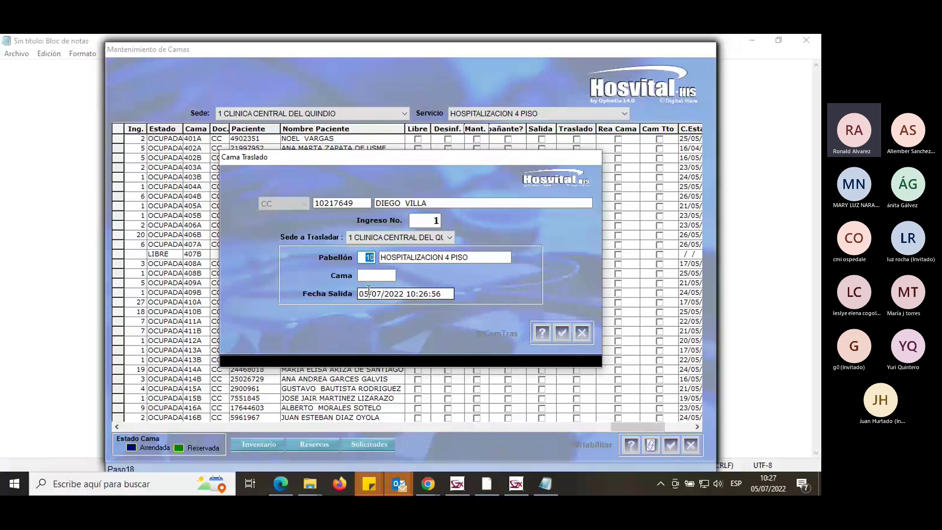
pyautogui.click(369, 276)
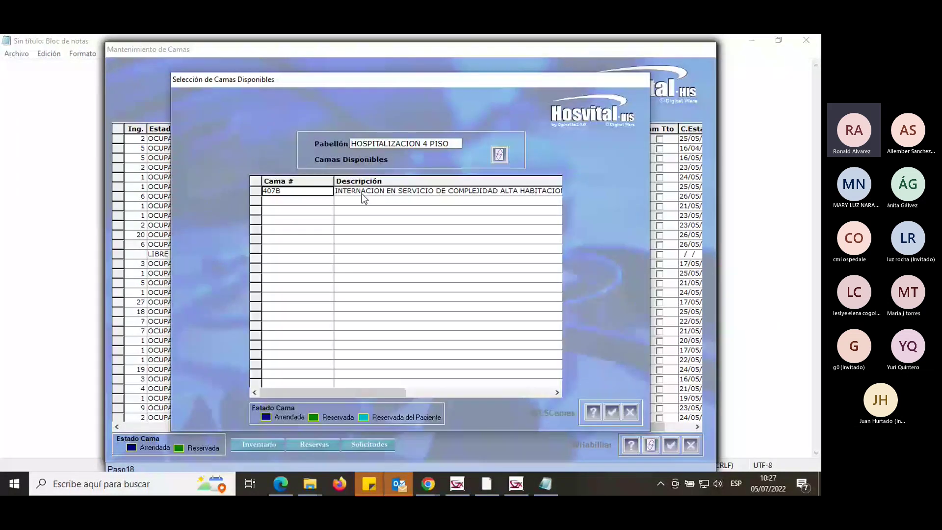
pyautogui.doubleClick(361, 193)
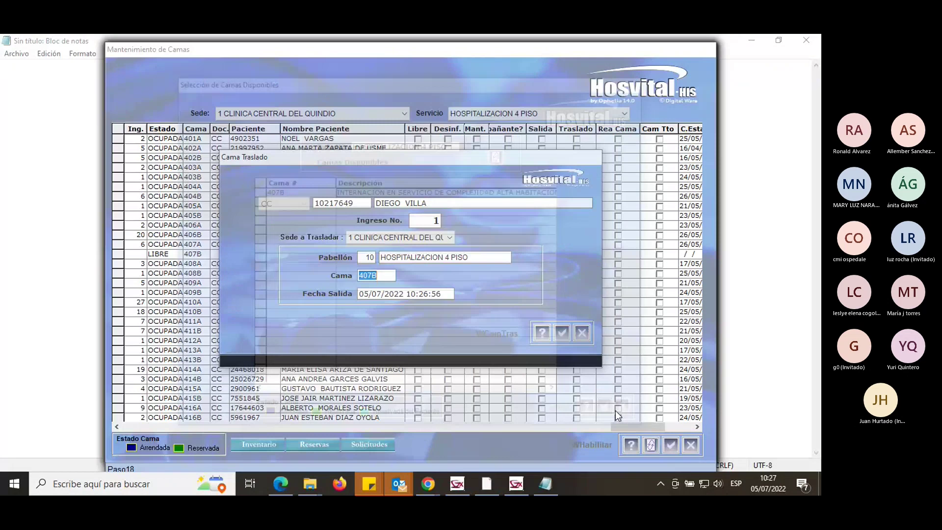
pyautogui.click(563, 334)
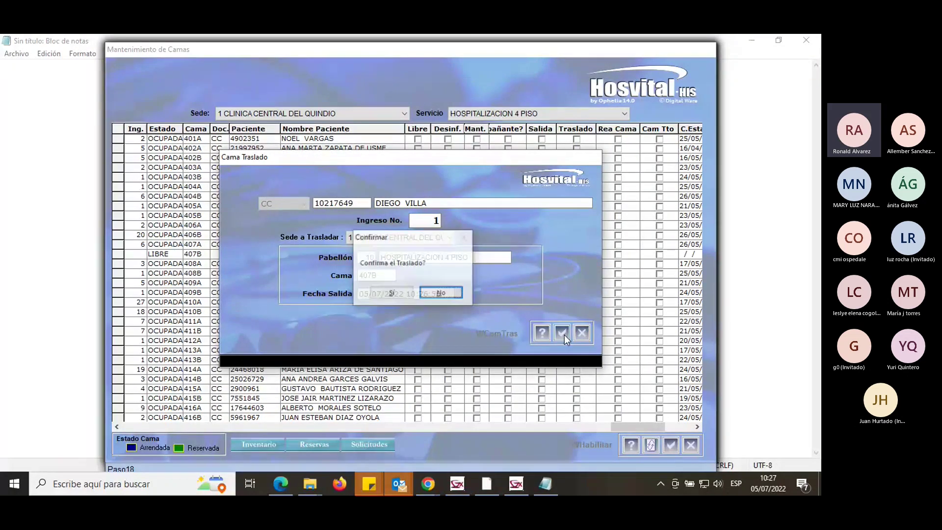
pyautogui.click(393, 292)
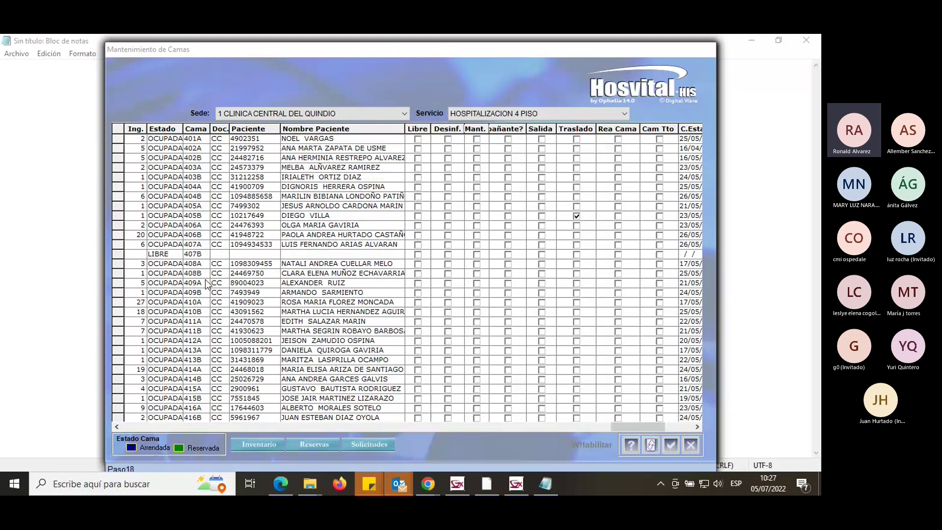
# Bring the Menu de Admisiones window forward, listing HOSPITALIZACION 3 PISO inpatients.
pyautogui.click(506, 481)
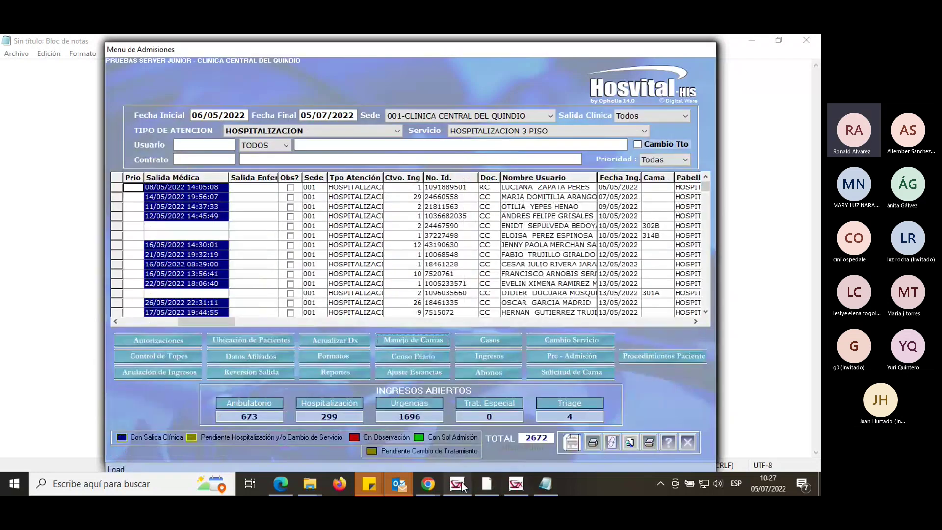
pyautogui.moveTo(515, 484)
pyautogui.click(758, 440)
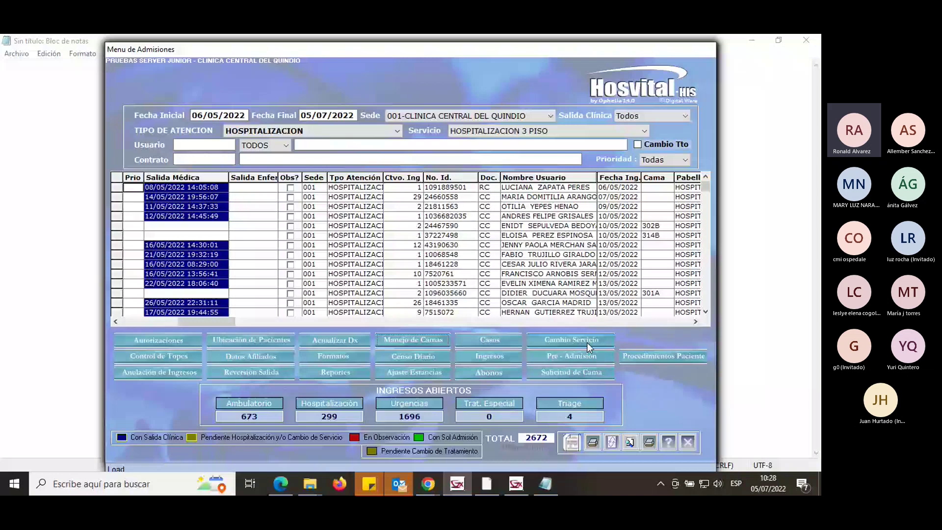
pyautogui.click(587, 343)
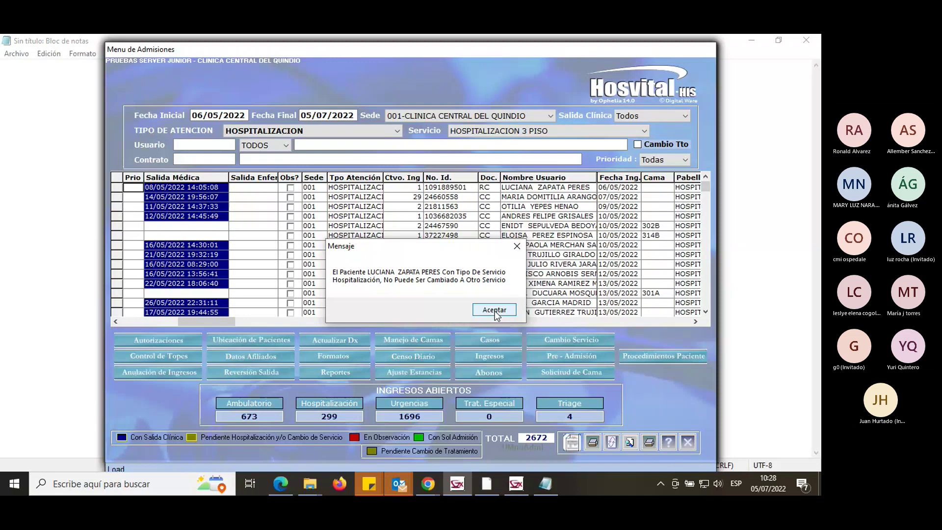
pyautogui.click(495, 310)
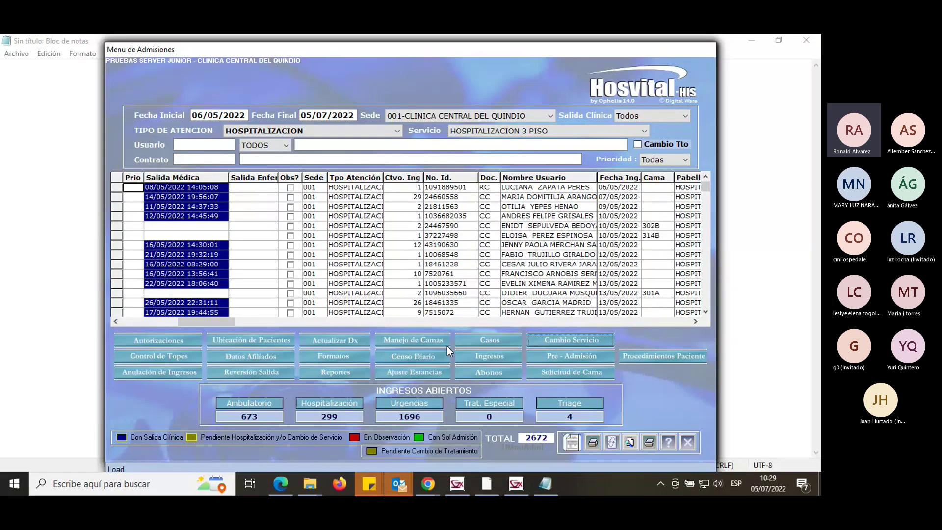
# Open Trabajar con Casos and browse cases 6, 9 and 1 in the list.
pyautogui.click(496, 340)
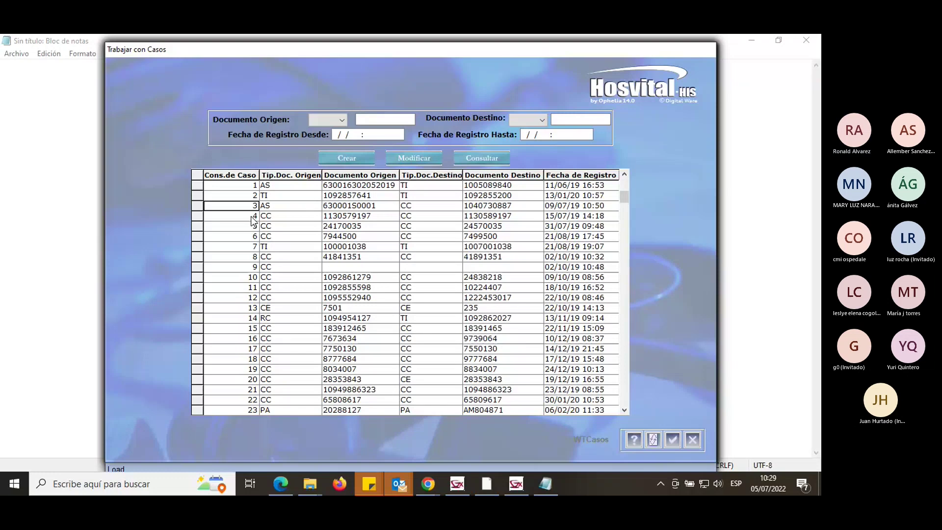
pyautogui.click(251, 236)
pyautogui.click(253, 267)
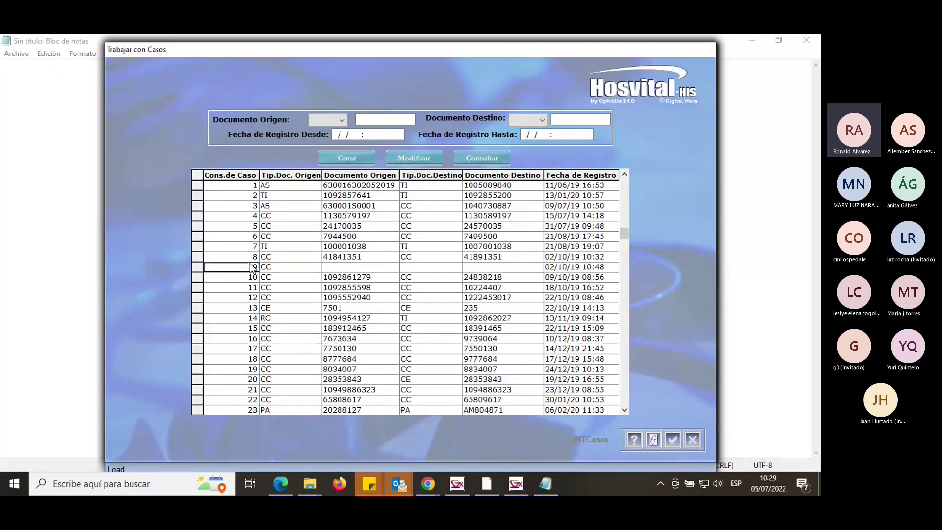
pyautogui.click(253, 186)
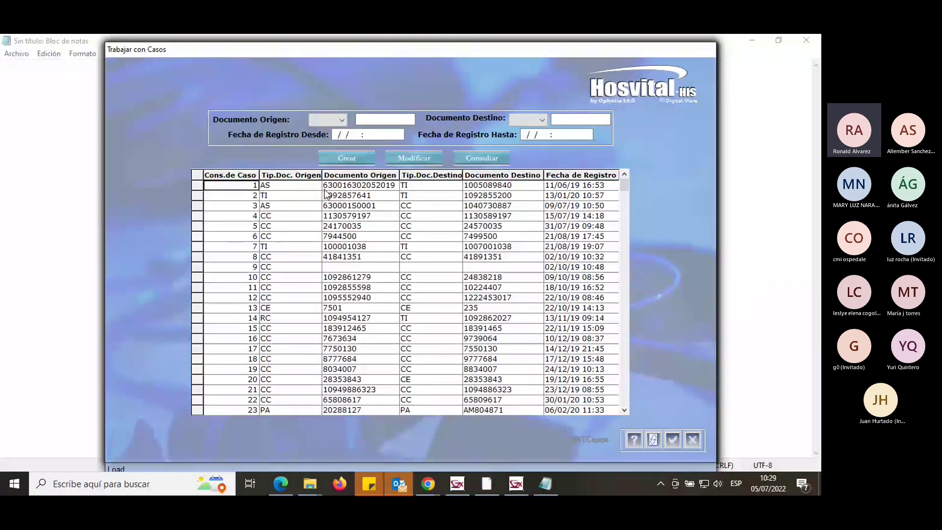
# Review case 1's origin and destination document fields, then case 2's destination number.
pyautogui.click(285, 187)
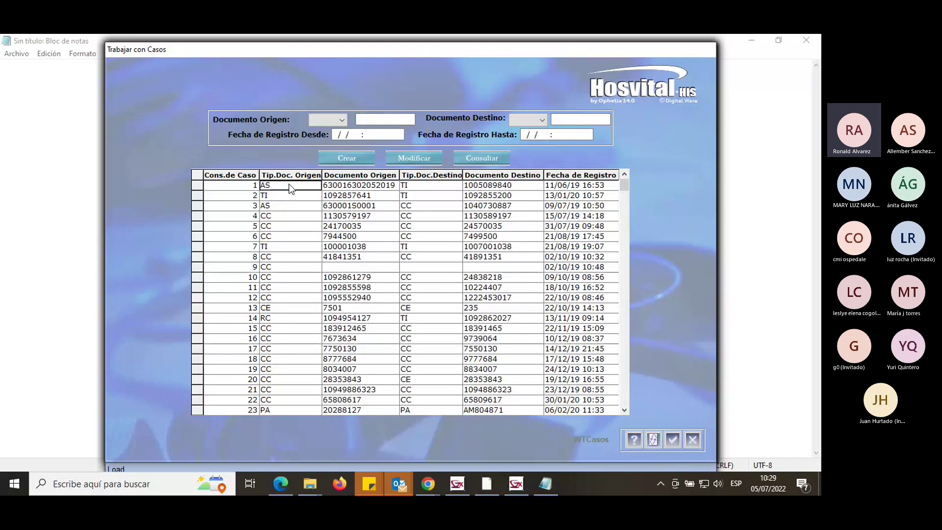
pyautogui.click(382, 187)
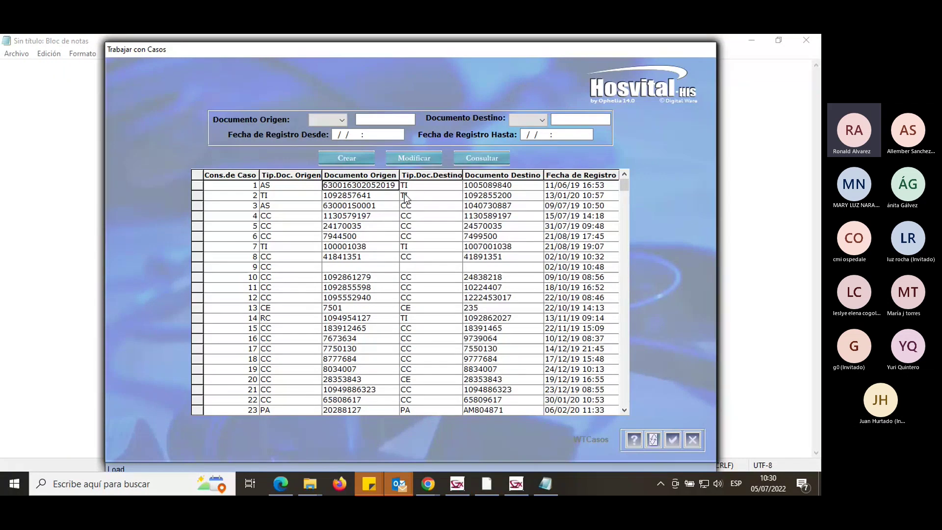
pyautogui.click(504, 187)
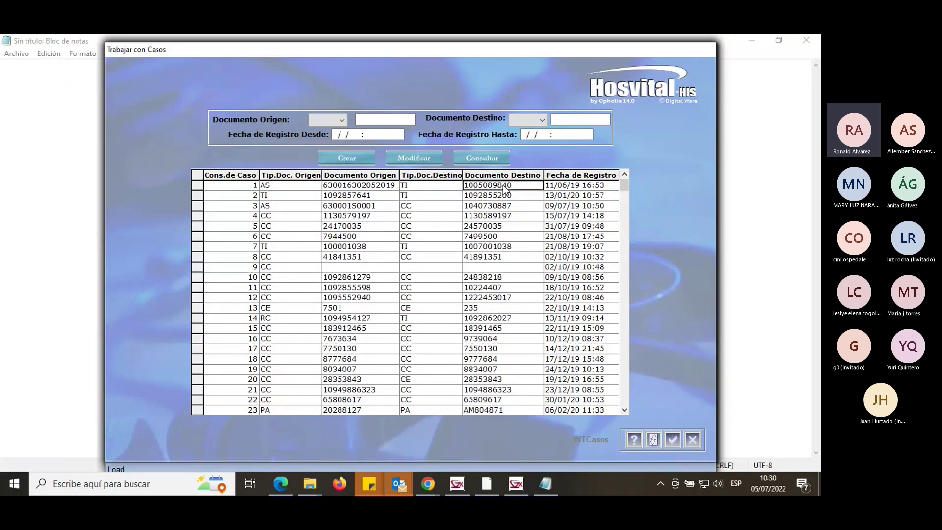
pyautogui.click(504, 190)
pyautogui.click(346, 189)
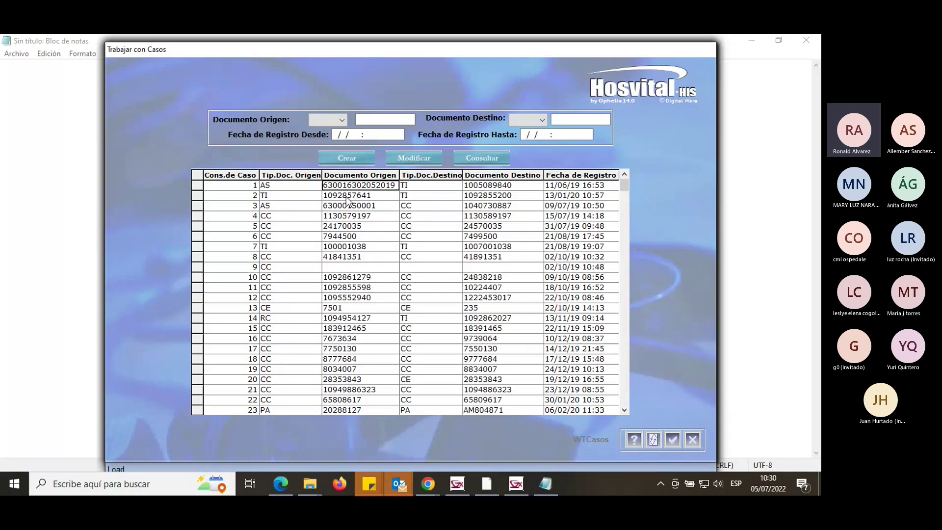
pyautogui.click(481, 196)
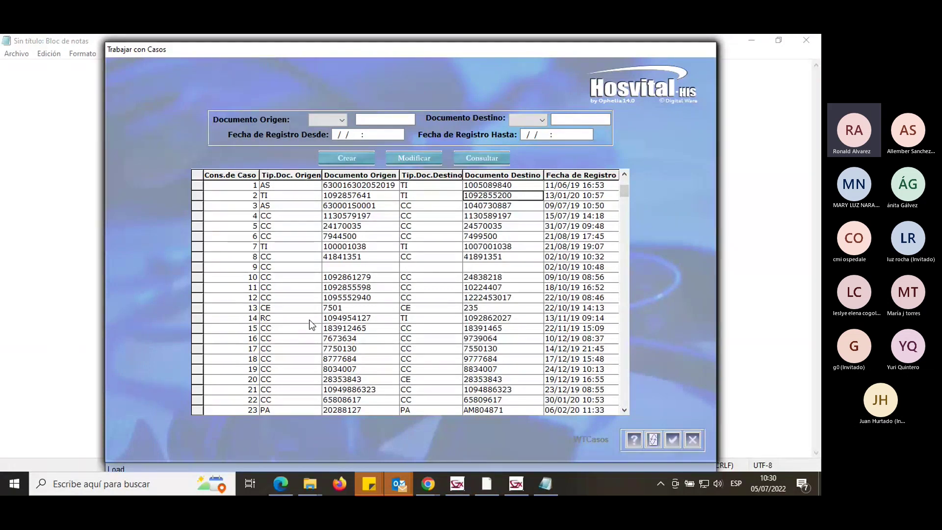
pyautogui.click(309, 320)
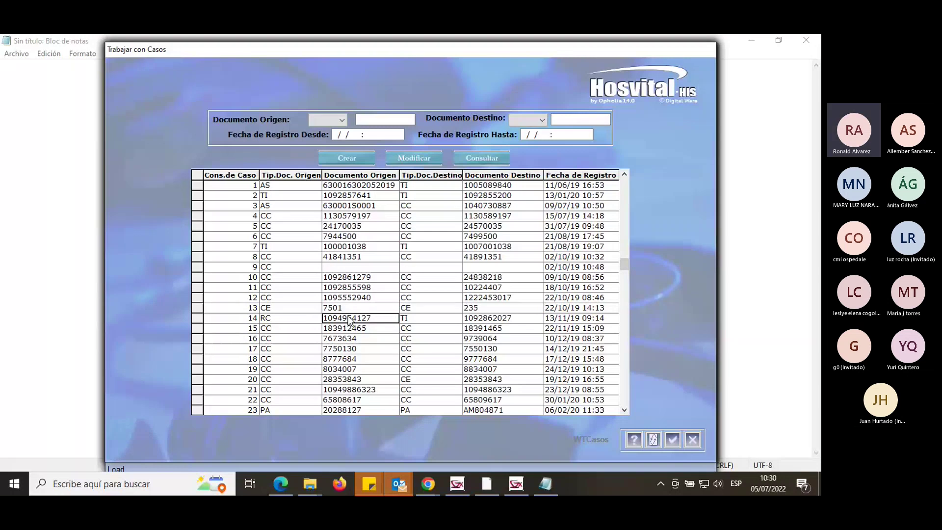
pyautogui.click(444, 322)
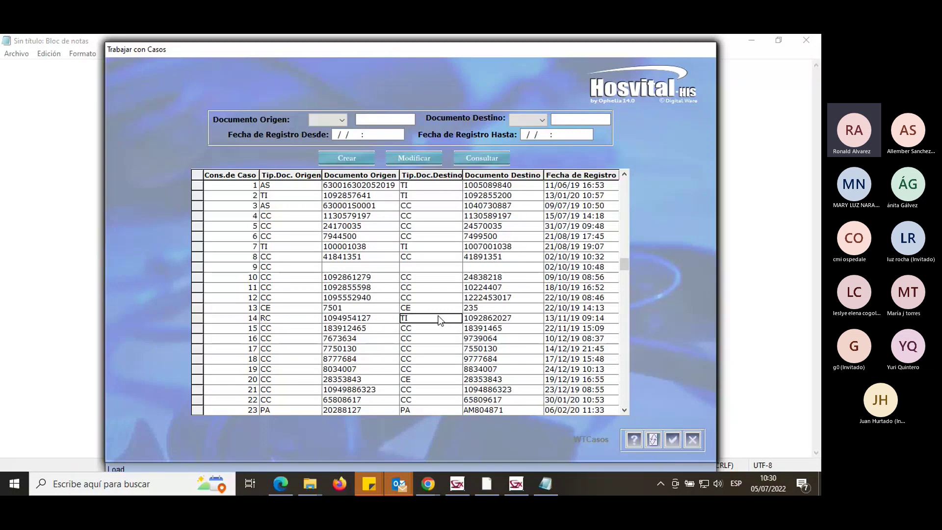
pyautogui.click(288, 321)
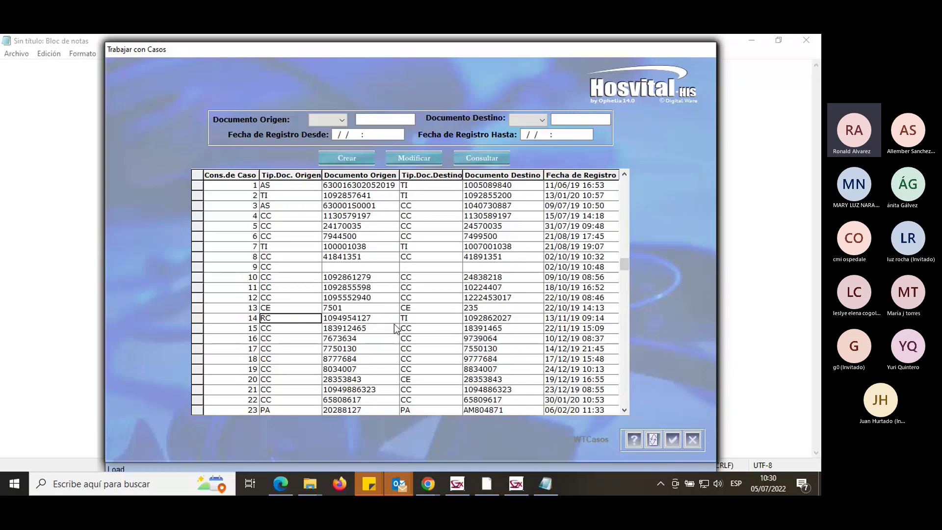
pyautogui.click(342, 322)
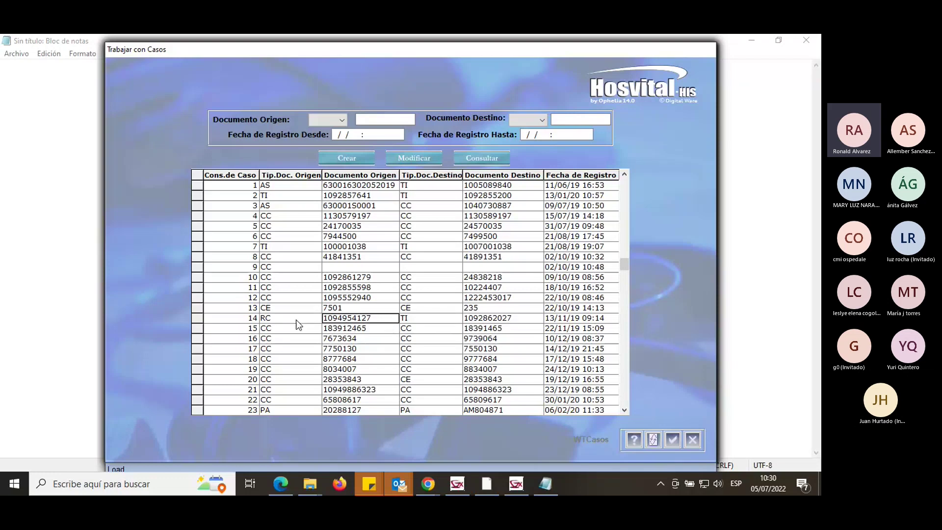
pyautogui.click(417, 321)
pyautogui.click(477, 319)
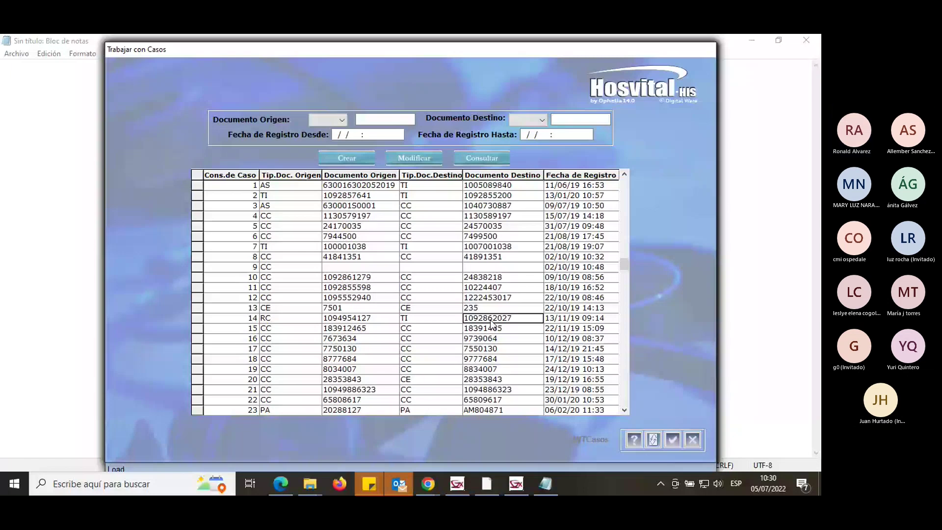
pyautogui.press('Tab')
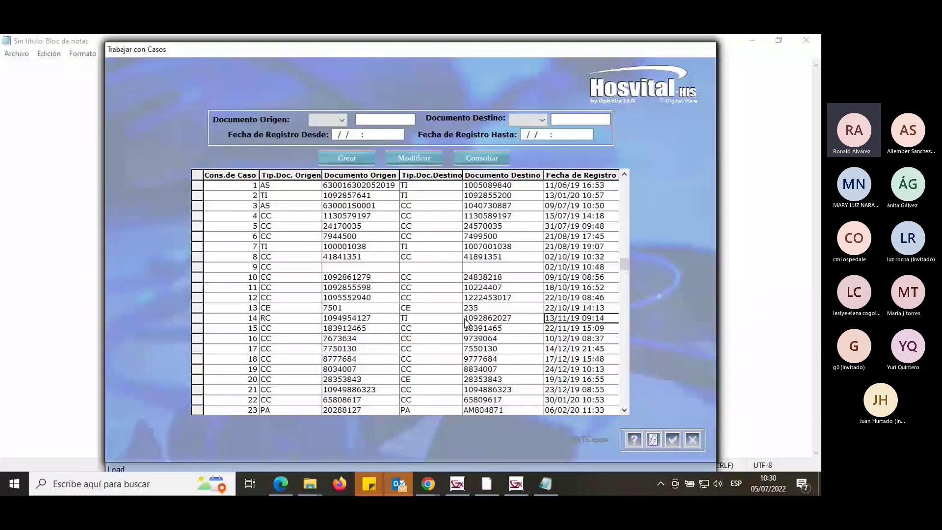
pyautogui.click(409, 320)
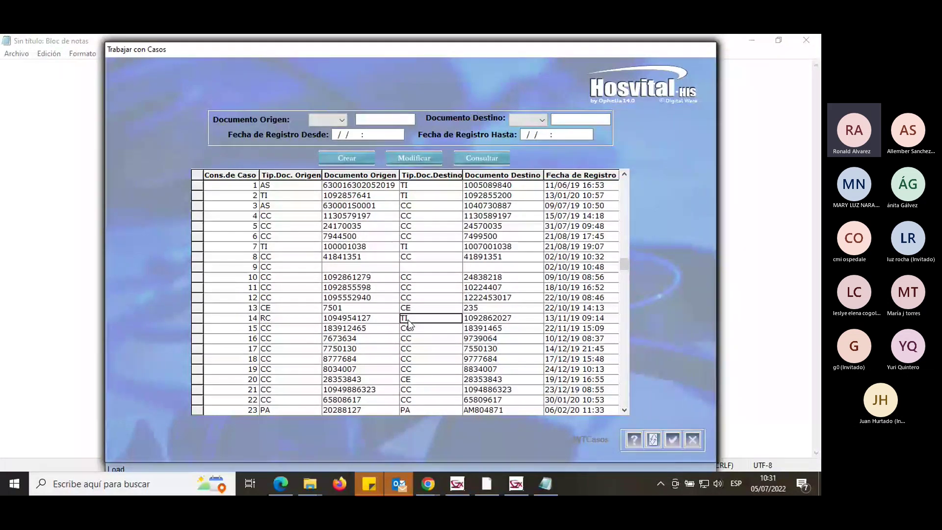
pyautogui.click(479, 321)
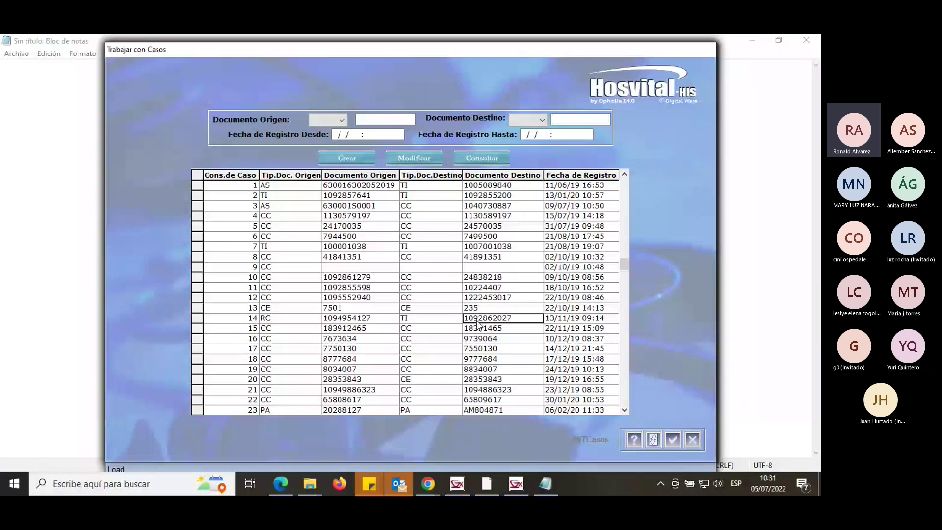
pyautogui.click(294, 319)
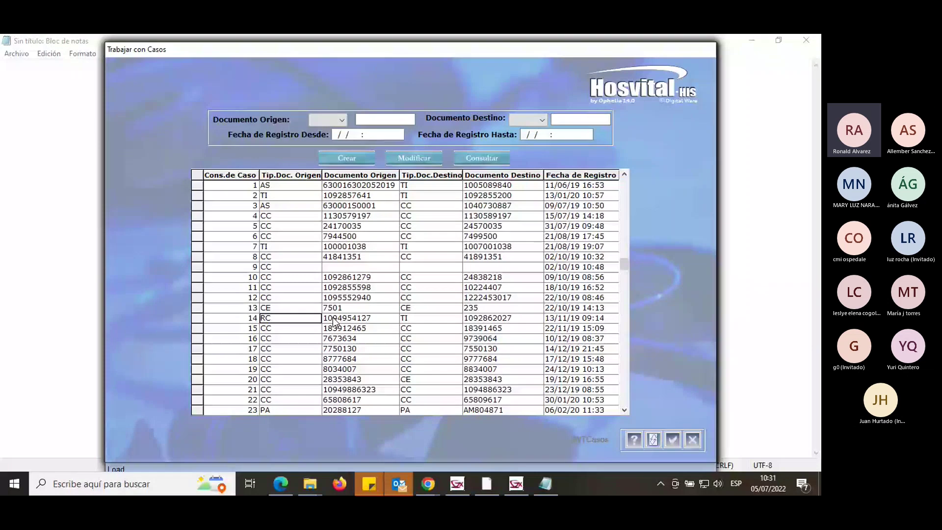
pyautogui.click(367, 320)
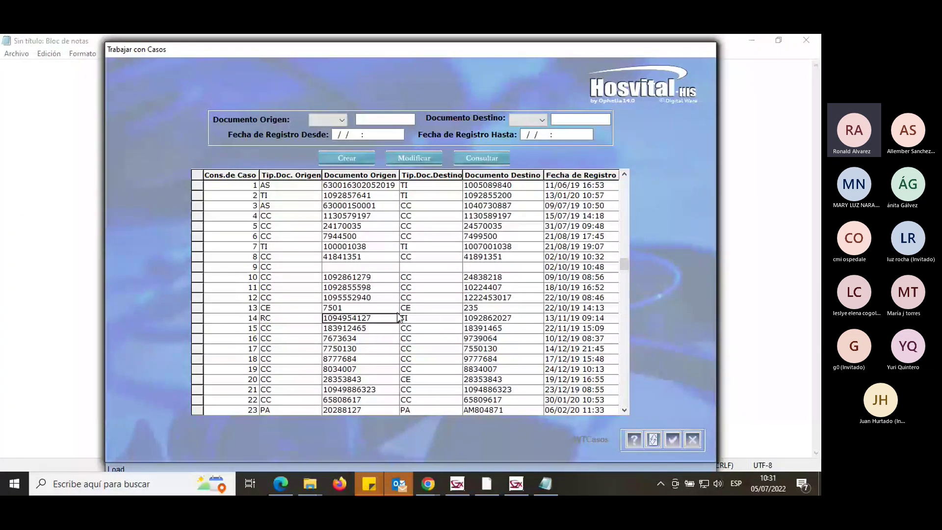
pyautogui.click(415, 322)
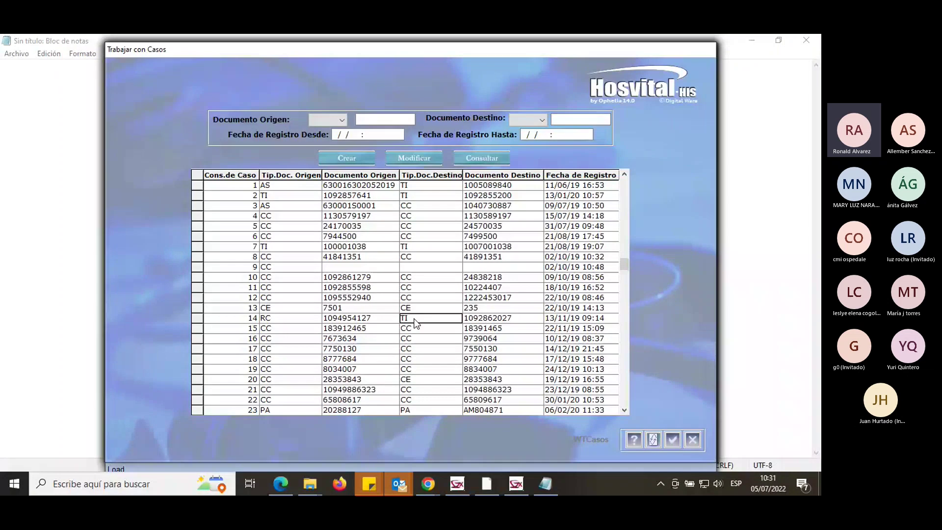
pyautogui.click(290, 320)
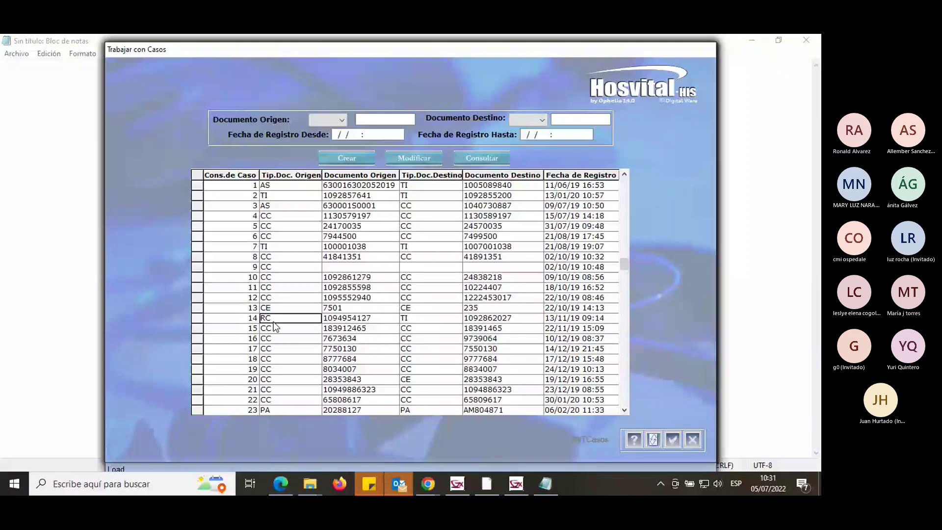
pyautogui.click(486, 319)
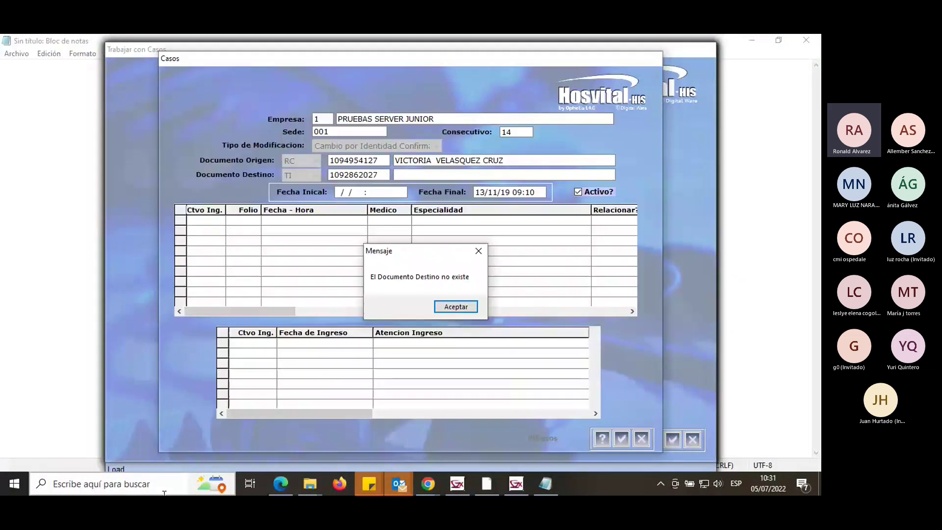
# Dismiss case 14's 'El Documento Destino no existe' warning, review its document and dates, and close it.
pyautogui.press('Return')
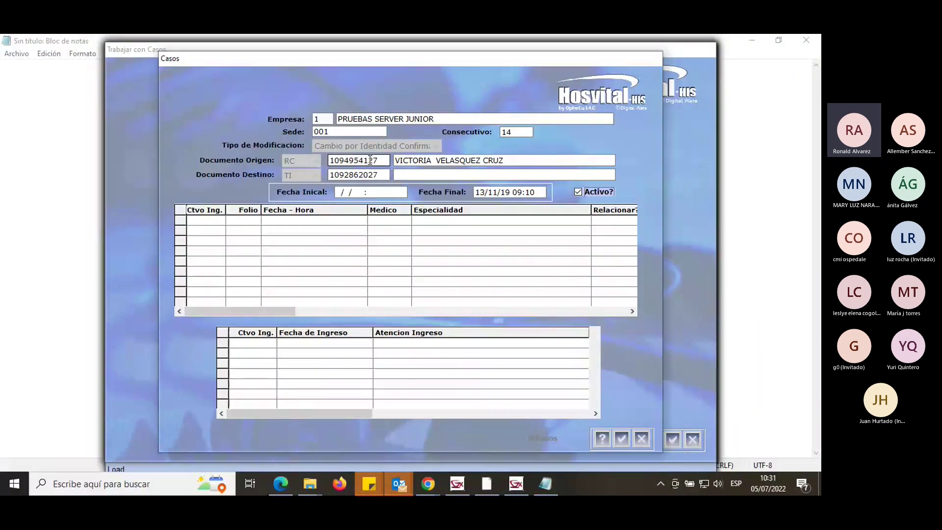
pyautogui.click(344, 173)
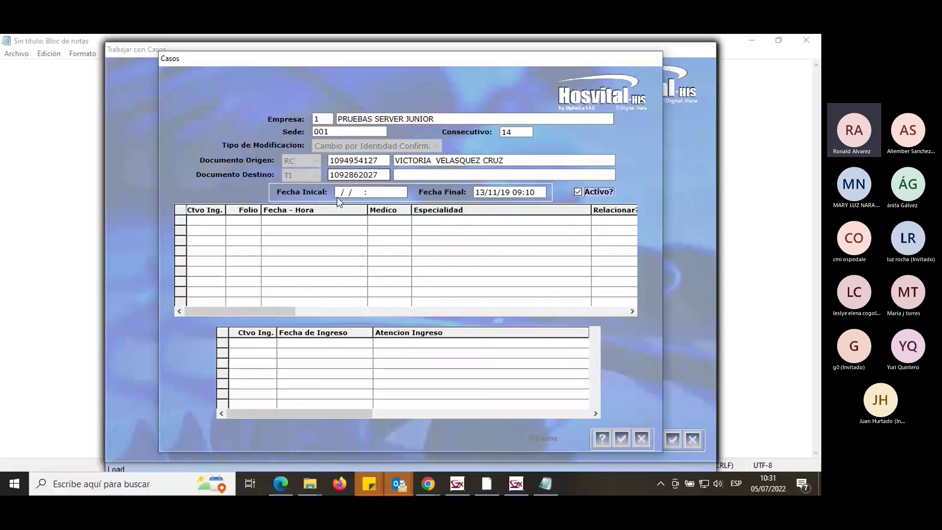
pyautogui.click(384, 192)
pyautogui.click(518, 193)
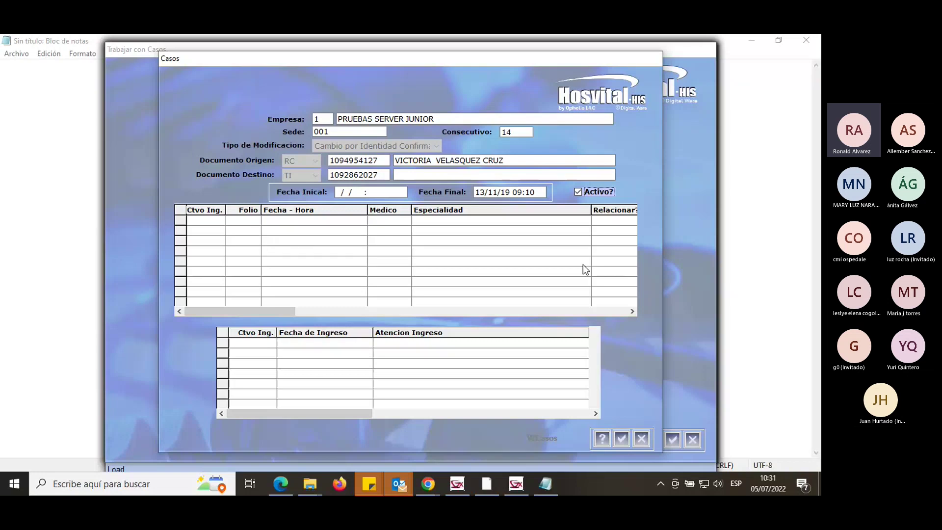
pyautogui.click(642, 438)
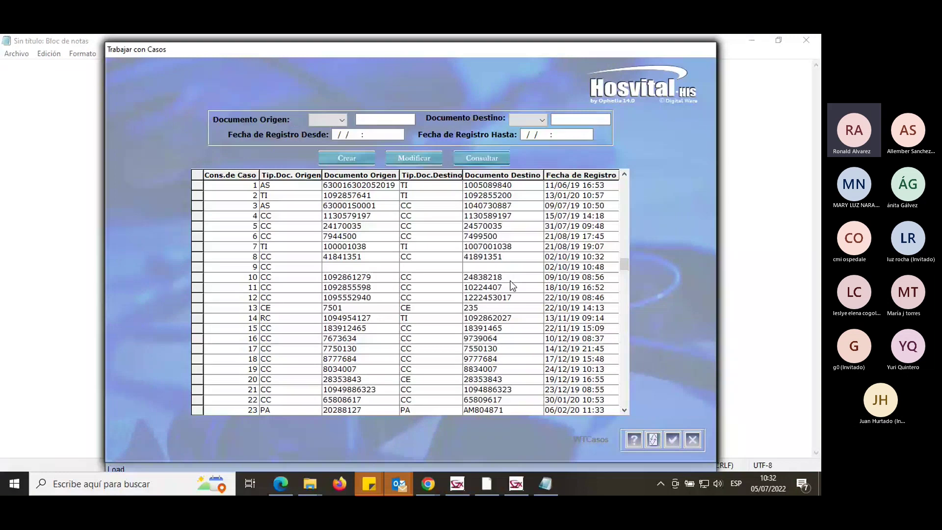
# Scroll the cases list down to case 109 and step through its origin document type and number.
pyautogui.scroll(-6, 512, 285)
pyautogui.moveTo(624, 287); pyautogui.dragTo(575, 408)
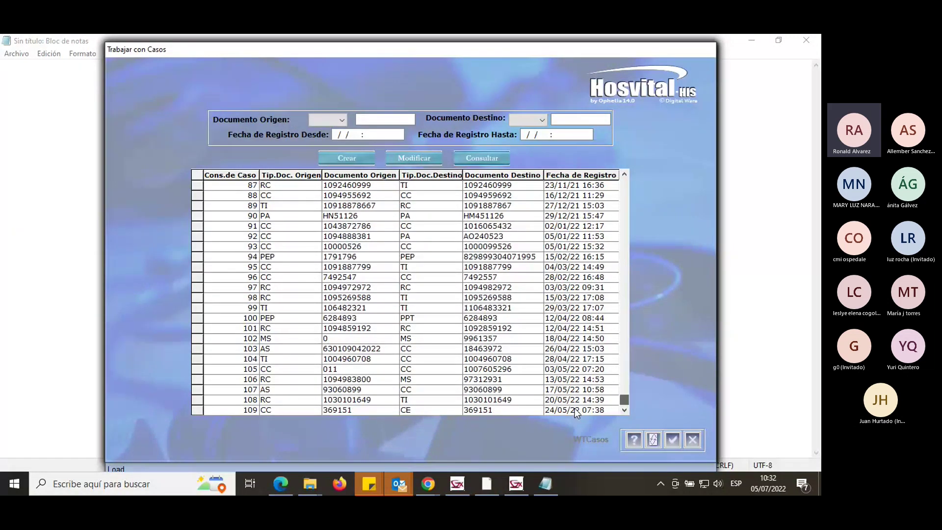
pyautogui.click(255, 414)
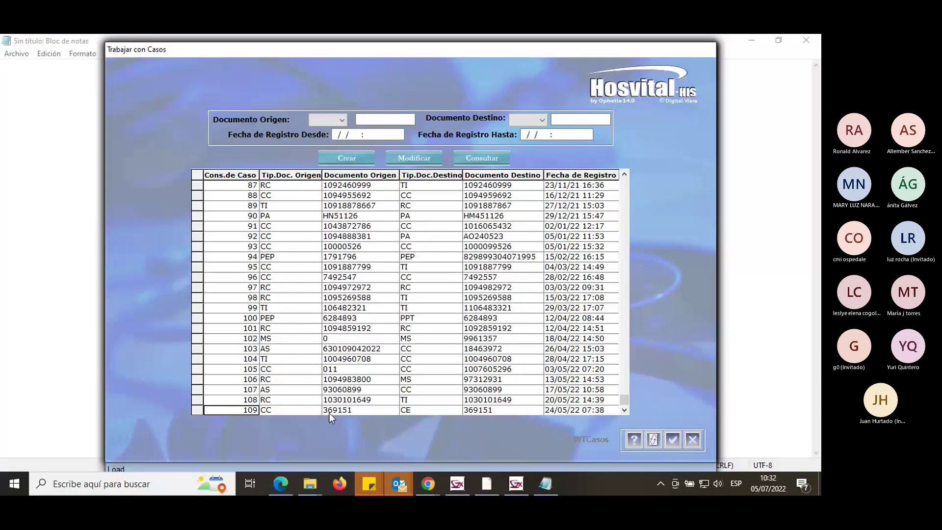
pyautogui.press('Tab')
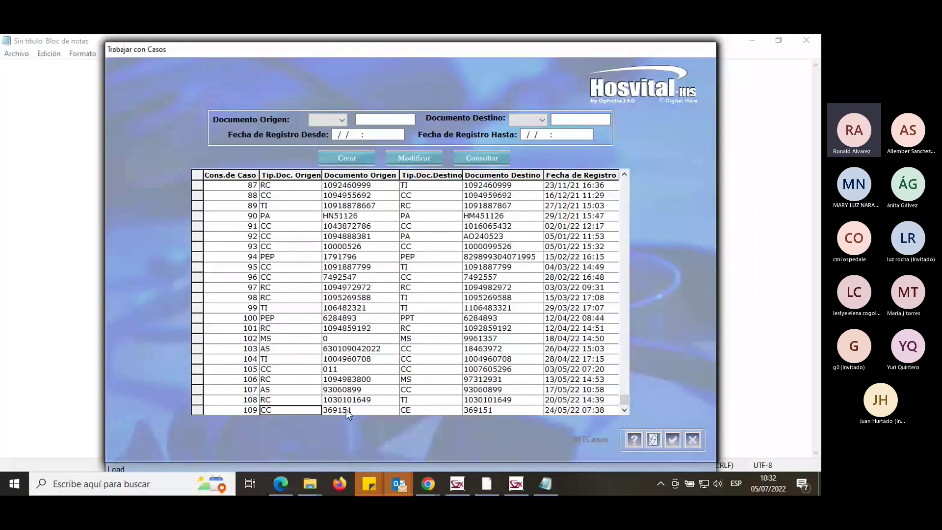
pyautogui.press('Tab')
pyautogui.click(284, 412)
pyautogui.press('Tab')
pyautogui.press('Tab')
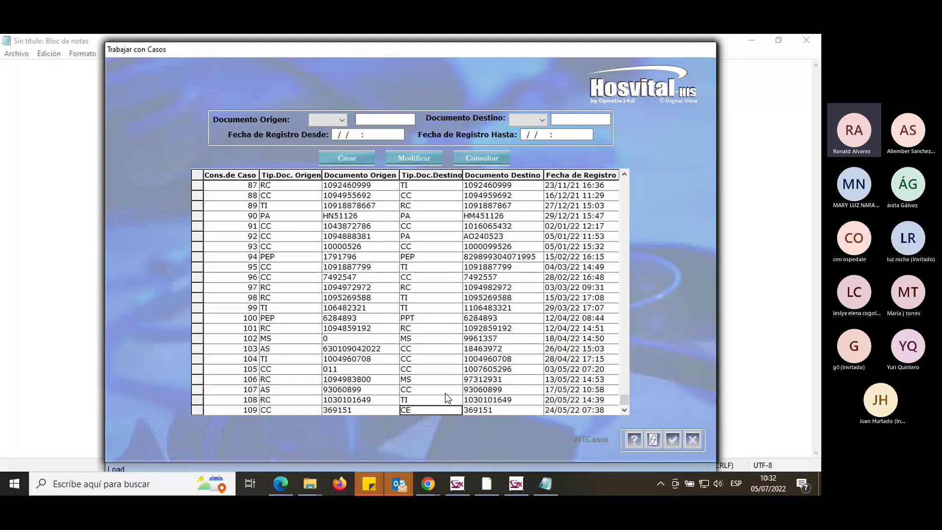
# Compare case 109's origin document number with its destination document type and number.
pyautogui.click(345, 411)
pyautogui.click(414, 411)
pyautogui.click(490, 411)
pyautogui.click(433, 409)
pyautogui.click(469, 411)
pyautogui.click(438, 411)
# Recheck case 109's destination document cells, then close Trabajar con Casos.
pyautogui.click(493, 410)
pyautogui.click(426, 411)
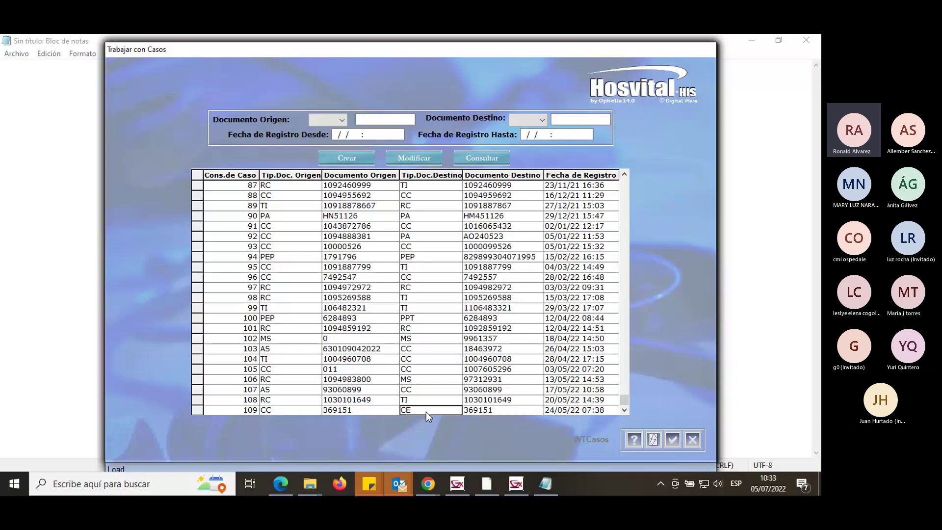
pyautogui.click(483, 412)
pyautogui.click(468, 411)
pyautogui.click(455, 413)
pyautogui.click(493, 410)
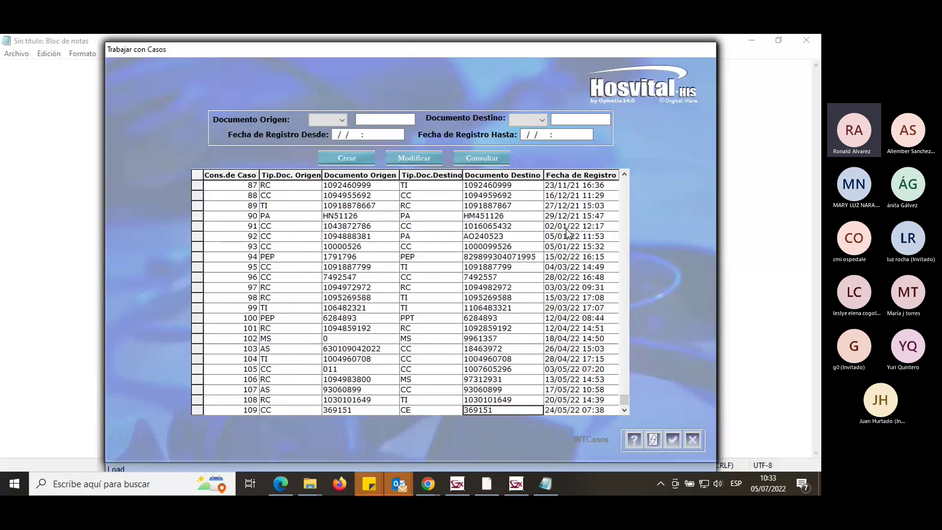
pyautogui.click(692, 440)
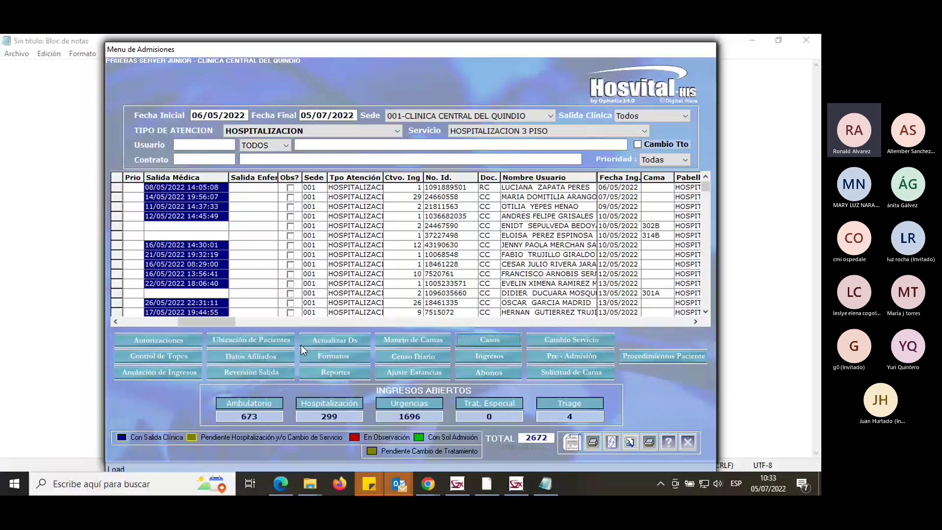
# Select the bed 302B inpatient and open her Datos Afiliados record.
pyautogui.click(651, 225)
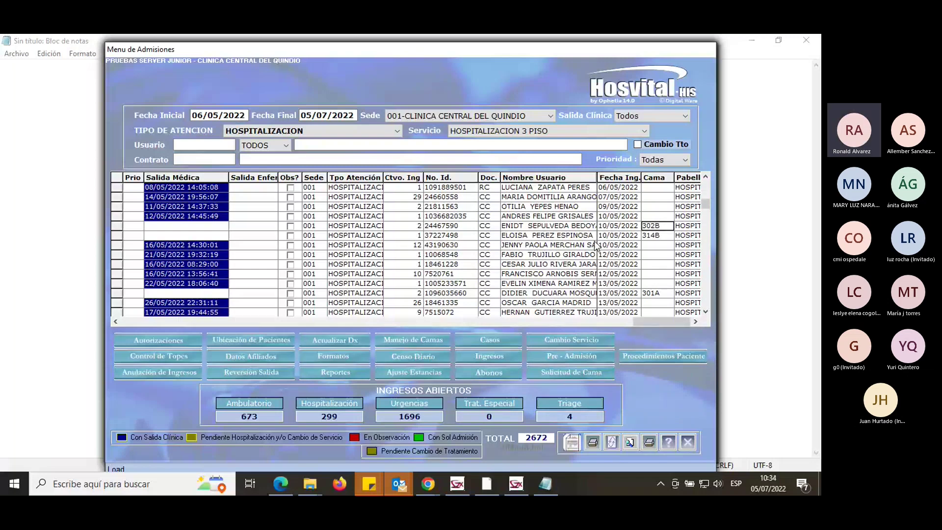
pyautogui.click(281, 355)
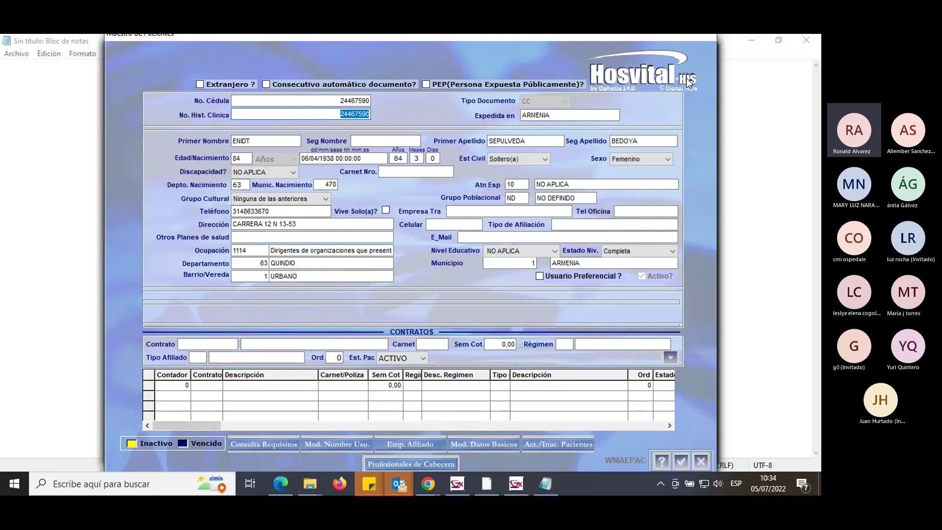
# Step past the document issue place and highlight the patient's clinical history number.
pyautogui.press('Tab')
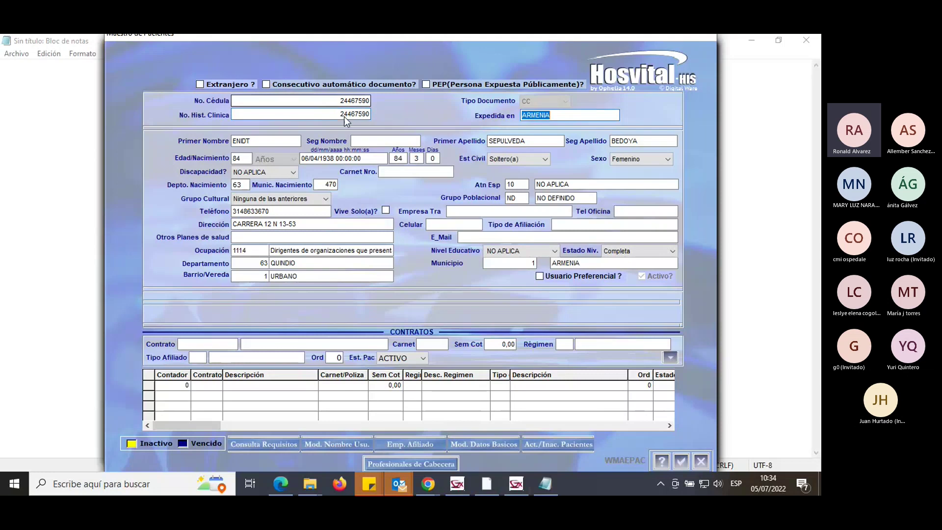
pyautogui.press('Tab')
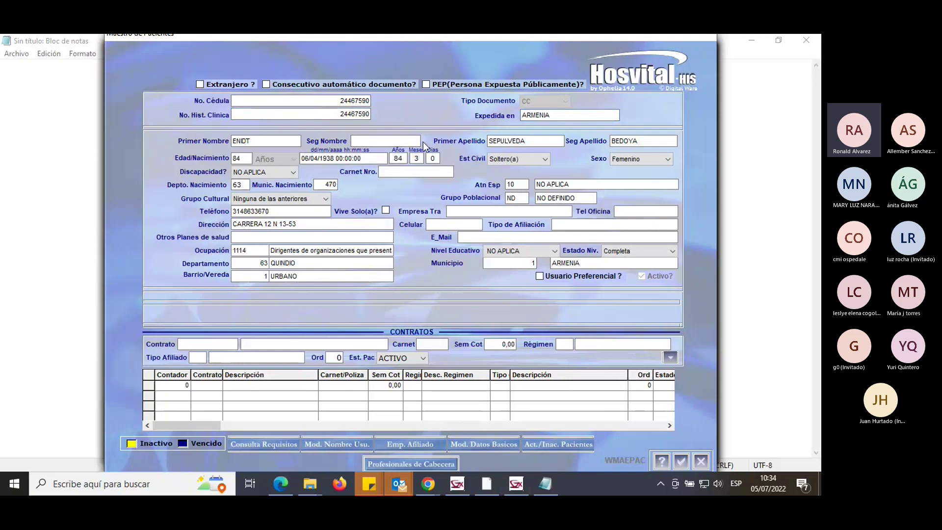
pyautogui.press('Tab')
pyautogui.press('Tab')
pyautogui.press('Tab')
pyautogui.press('Tab')
pyautogui.press('Tab')
pyautogui.press('Tab')
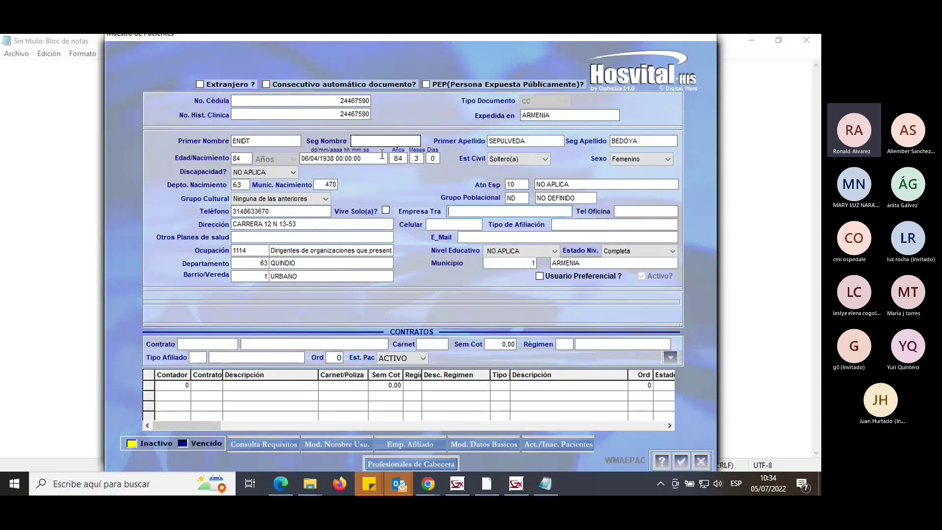
pyautogui.press('Tab')
pyautogui.press('Tab')
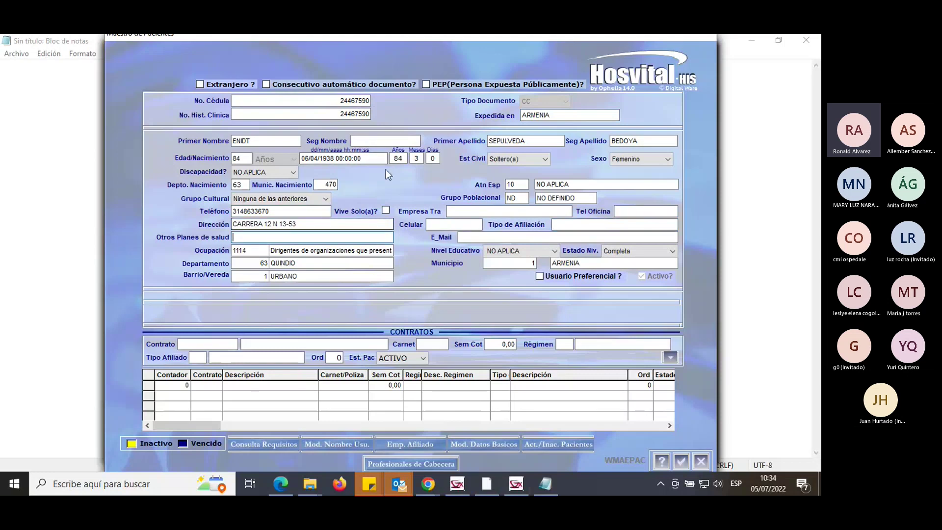
pyautogui.click(337, 114)
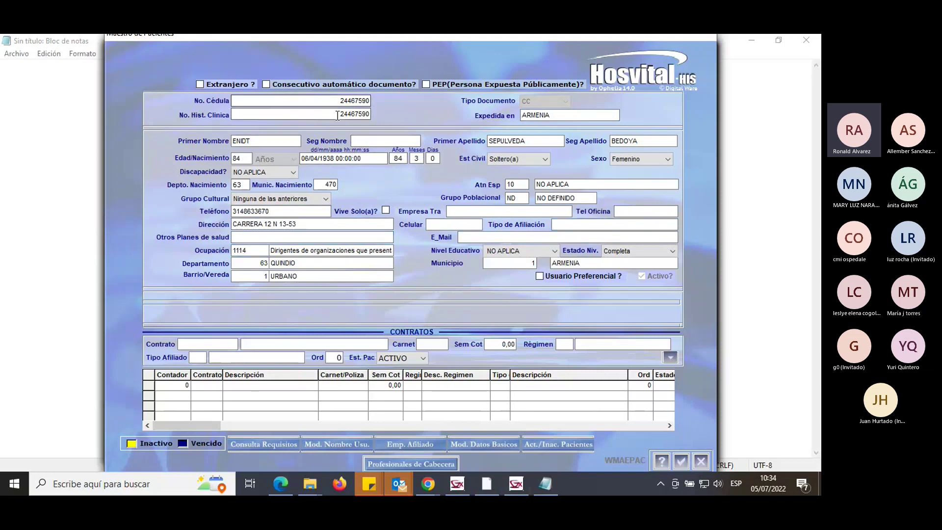
pyautogui.doubleClick(337, 114)
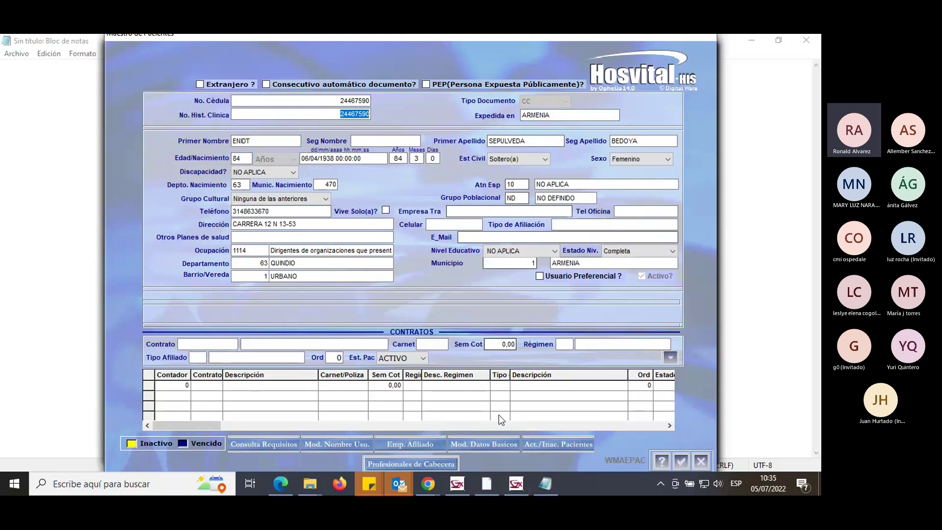
# Enable name editing with Mod. Nombre Usu., fill in Seg Nombre, and delete the first surname's last two letters.
pyautogui.click(334, 442)
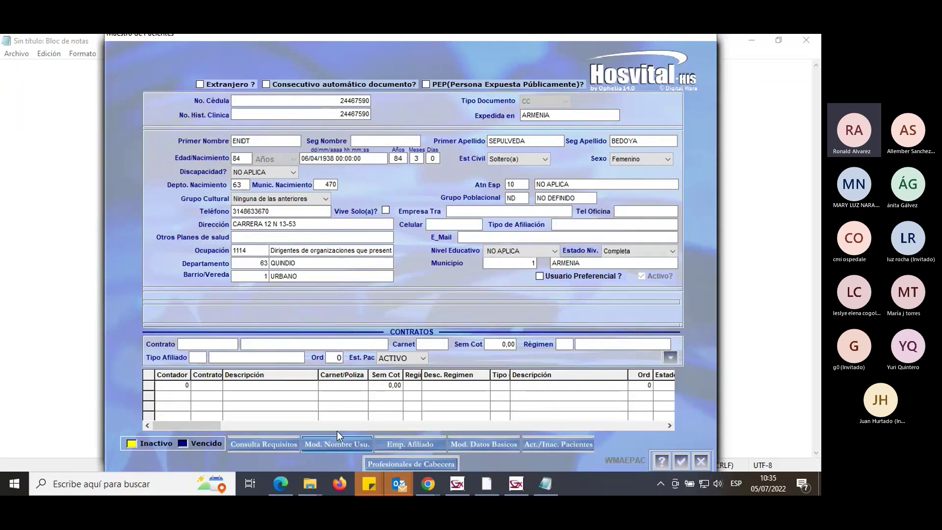
pyautogui.click(258, 141)
pyautogui.click(375, 141)
pyautogui.press('Tab')
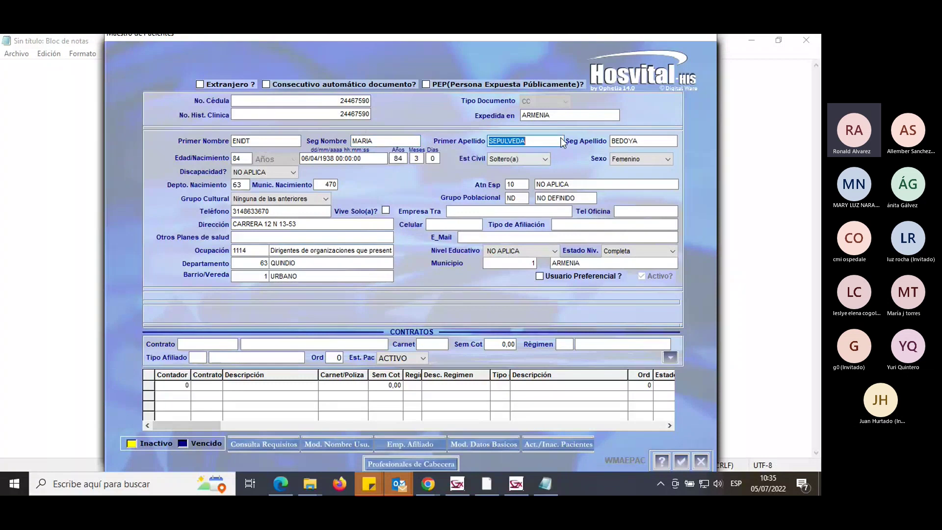
pyautogui.click(376, 142)
pyautogui.moveTo(527, 141); pyautogui.dragTo(517, 142)
pyautogui.press('Tab')
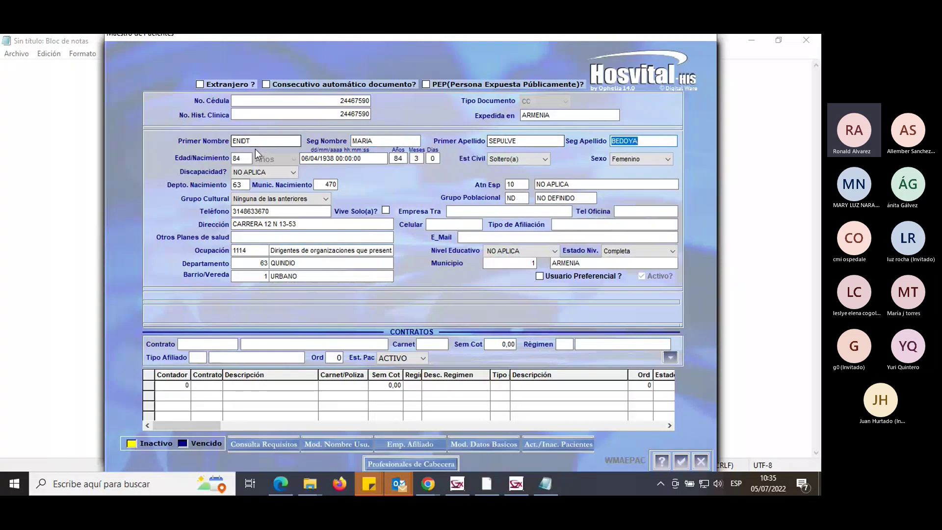
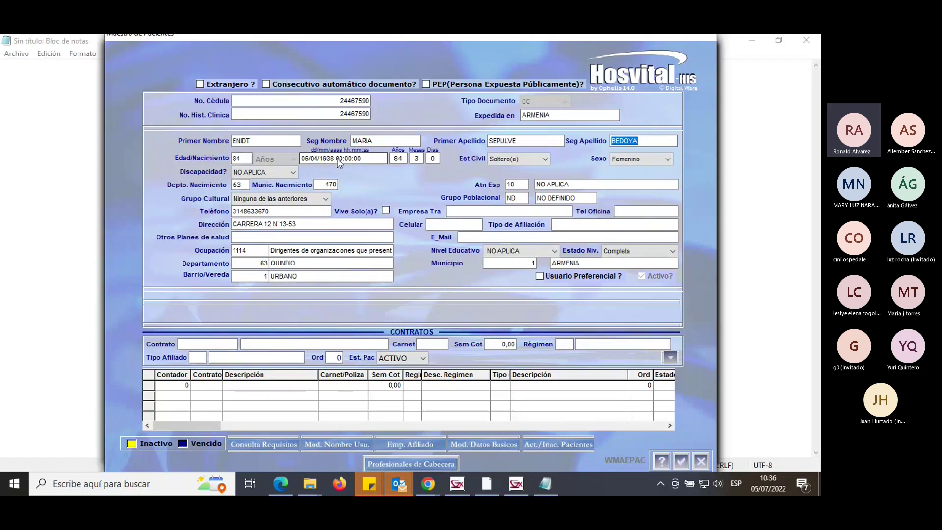
pyautogui.click(500, 444)
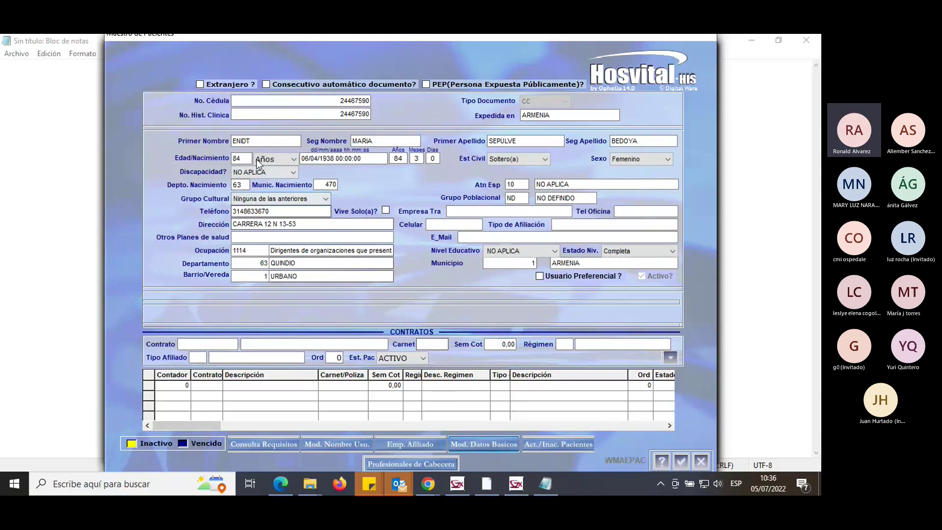
pyautogui.moveTo(247, 159); pyautogui.dragTo(228, 159)
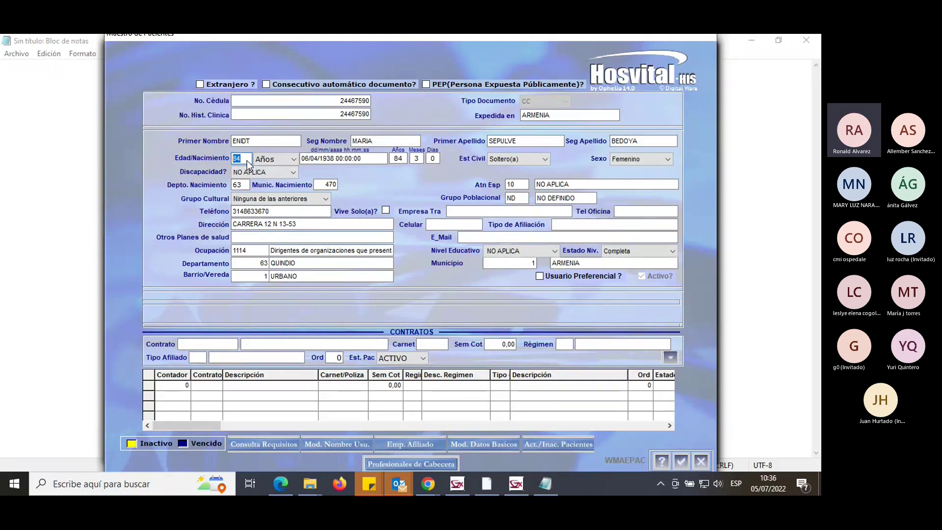
pyautogui.click(352, 160)
pyautogui.moveTo(353, 160); pyautogui.dragTo(305, 159)
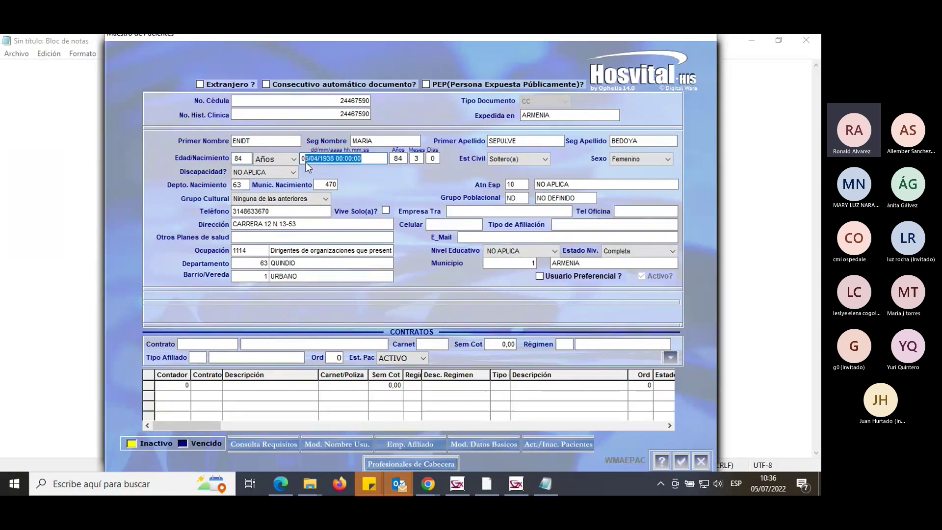
pyautogui.click(378, 160)
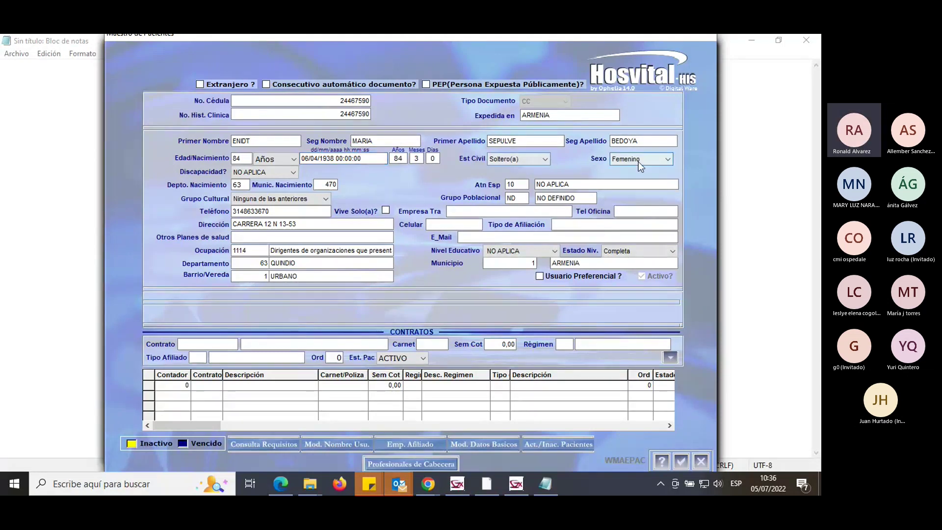
# Keep disability NO APLICA, enter 0 in Atn Esp, and leave the cultural group unchanged.
pyautogui.click(294, 172)
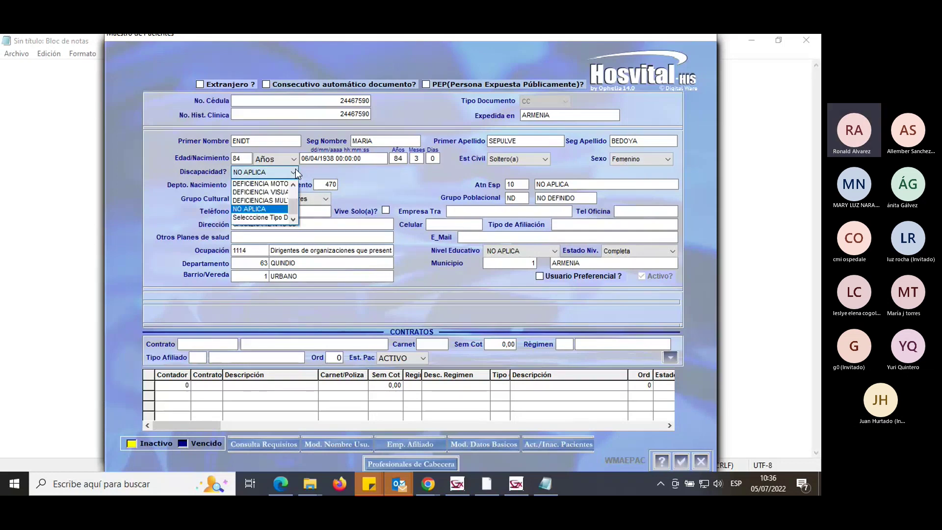
pyautogui.click(295, 169)
pyautogui.click(511, 186)
pyautogui.write('0')
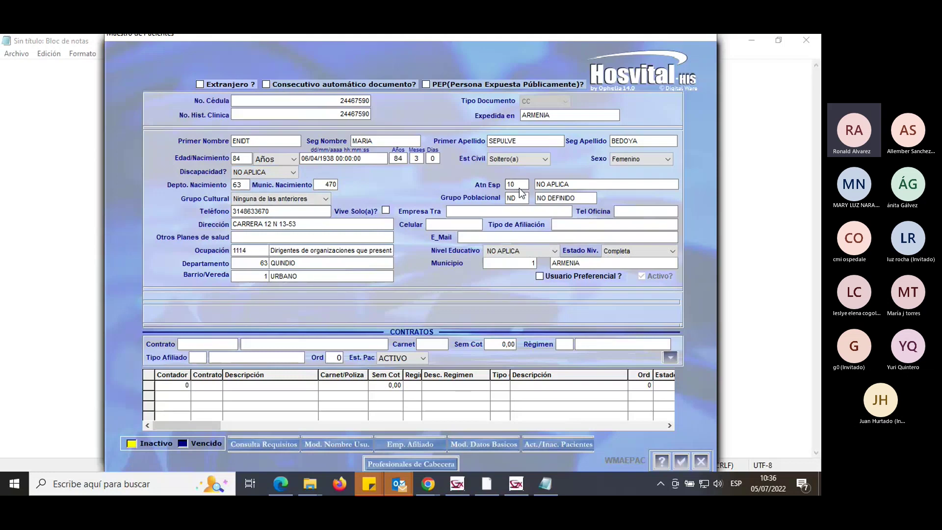
pyautogui.click(509, 197)
pyautogui.click(319, 202)
pyautogui.click(319, 202)
# Copy the Teléfono number into Celular, restore it in Teléfono, and delete the extra number.
pyautogui.doubleClick(275, 213)
pyautogui.hotkey('ctrl', 'c')
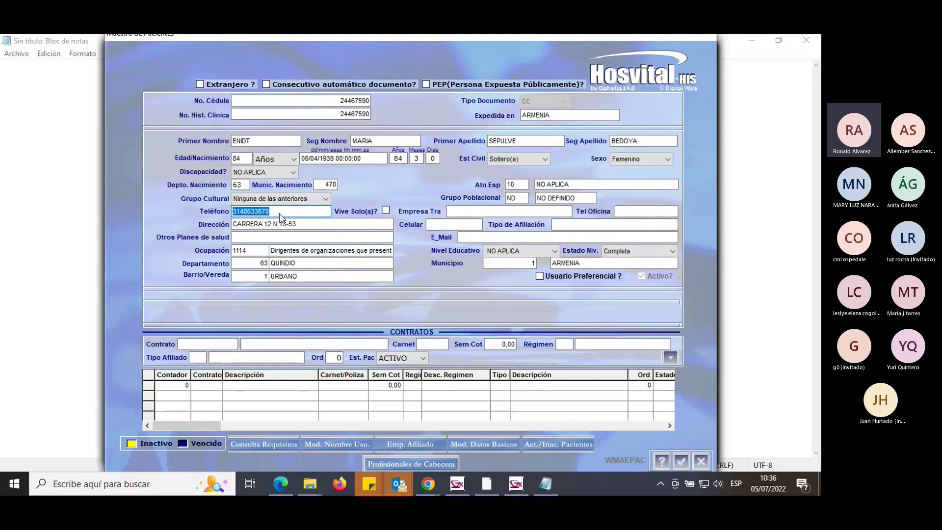
pyautogui.press('Delete')
pyautogui.click(452, 226)
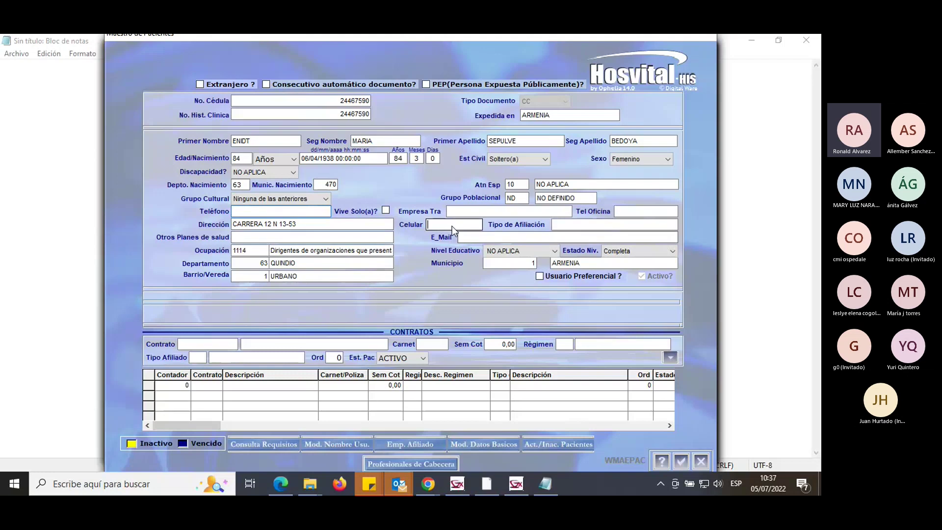
pyautogui.hotkey('ctrl', 'v')
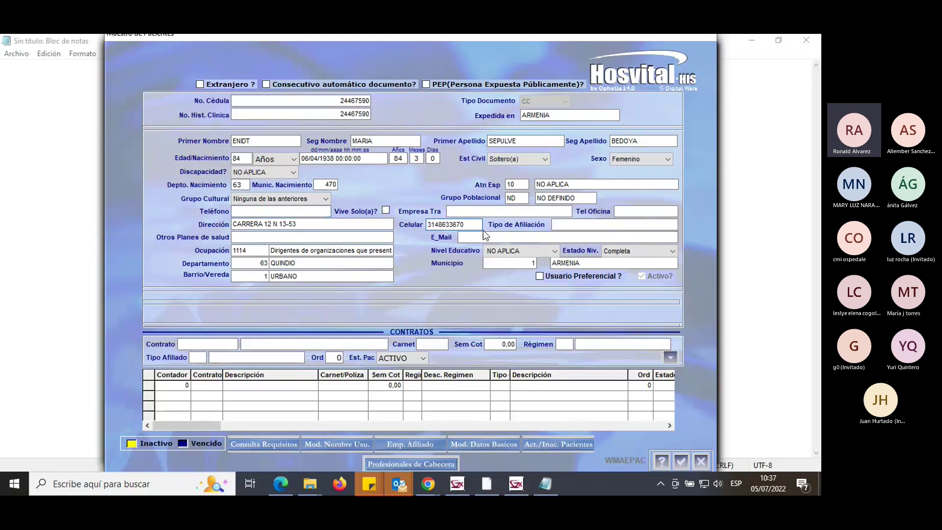
pyautogui.click(257, 211)
pyautogui.hotkey('ctrl', 'v')
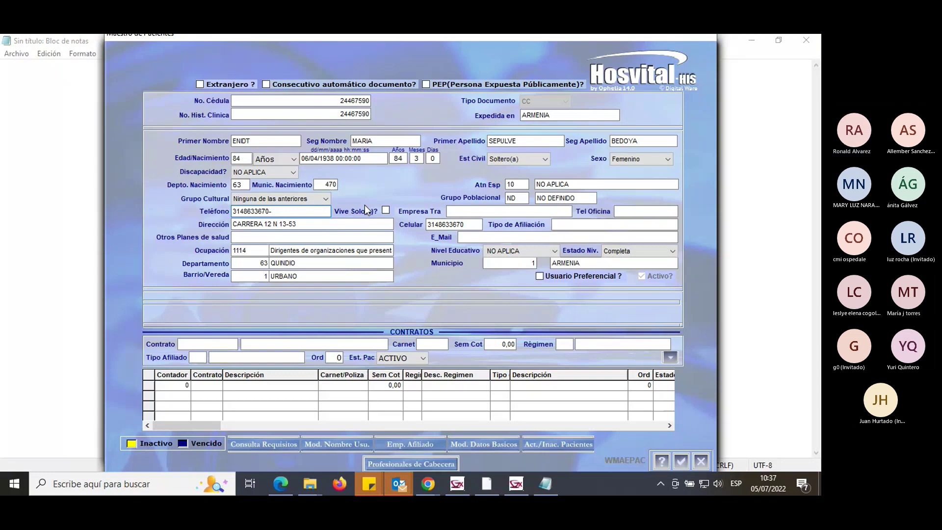
pyautogui.moveTo(315, 215); pyautogui.dragTo(269, 217)
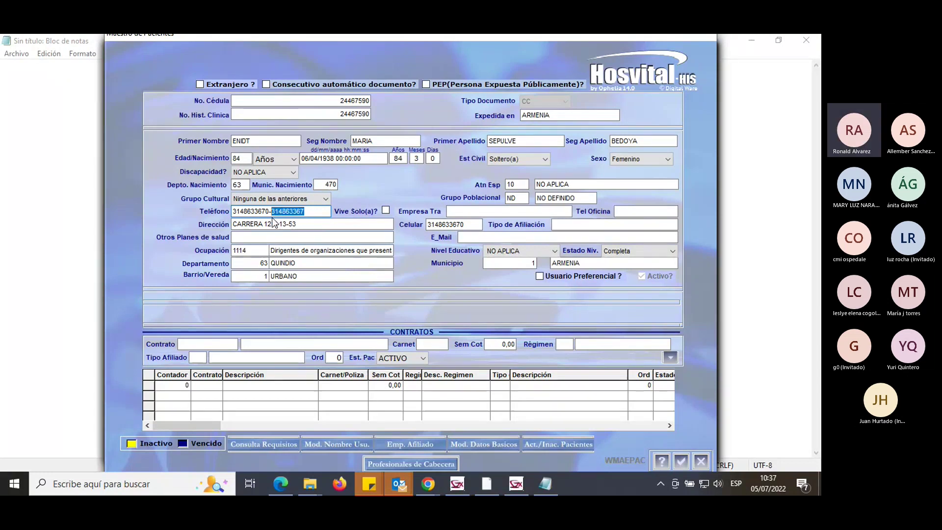
pyautogui.click(316, 213)
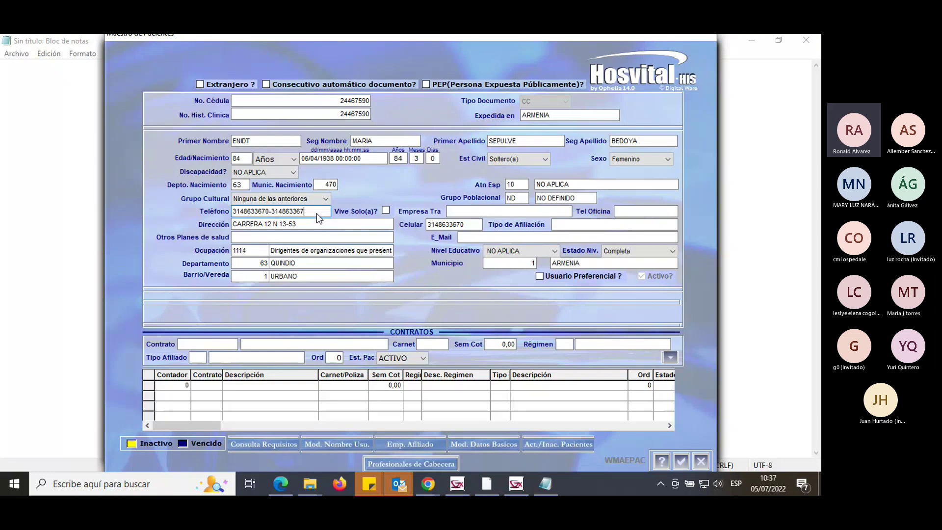
pyautogui.moveTo(317, 214); pyautogui.dragTo(271, 218)
pyautogui.press('Delete')
# Leave the E_Mail field empty, erasing the letters typed there.
pyautogui.click(473, 240)
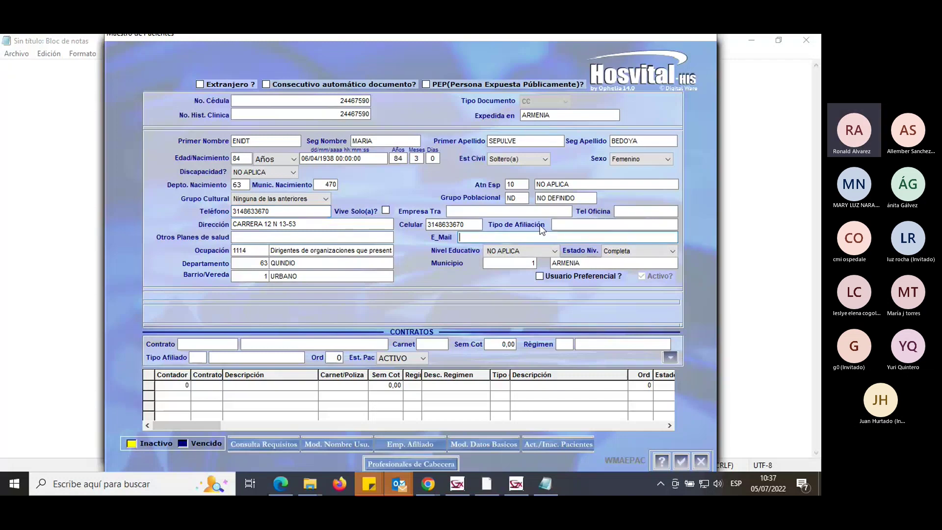
pyautogui.write('CO')
pyautogui.press('BackSpace')
pyautogui.press('BackSpace')
# Tab past occupation code 1114 and Barrio/Vereda so the three contracts load.
pyautogui.press('Tab')
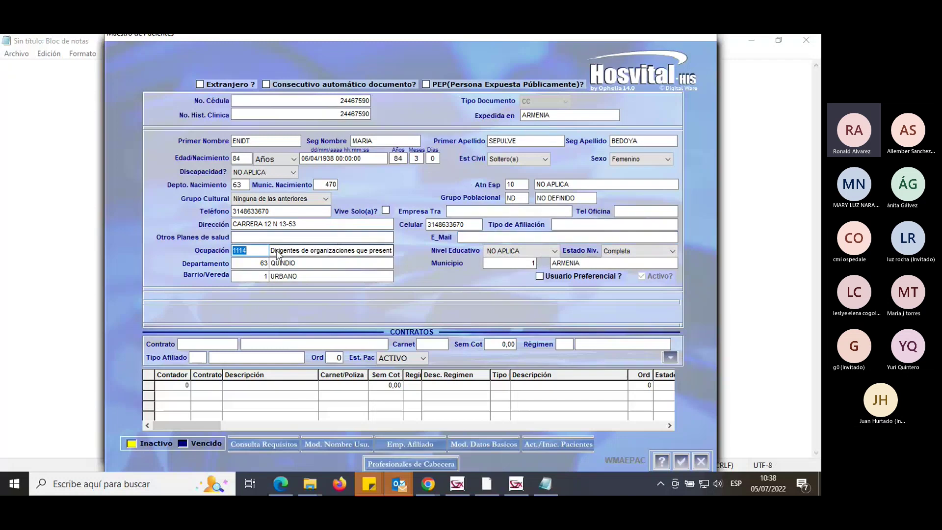
pyautogui.click(251, 251)
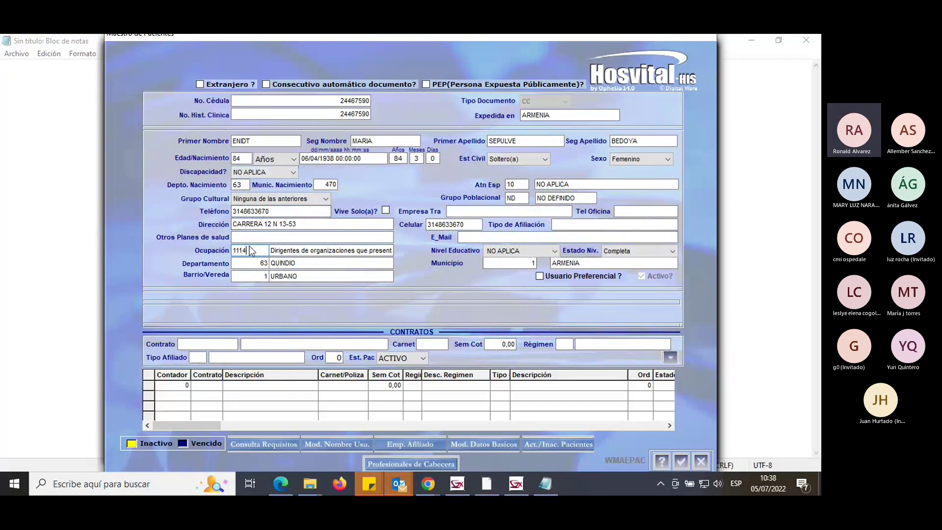
pyautogui.moveTo(263, 253); pyautogui.dragTo(236, 256)
pyautogui.click(314, 249)
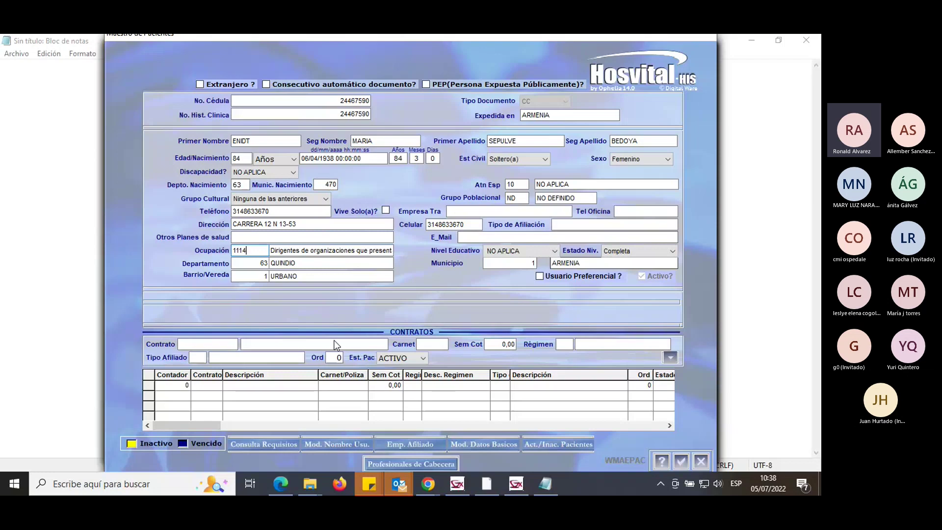
pyautogui.press('Tab')
pyautogui.press('Tab')
pyautogui.press('Tab')
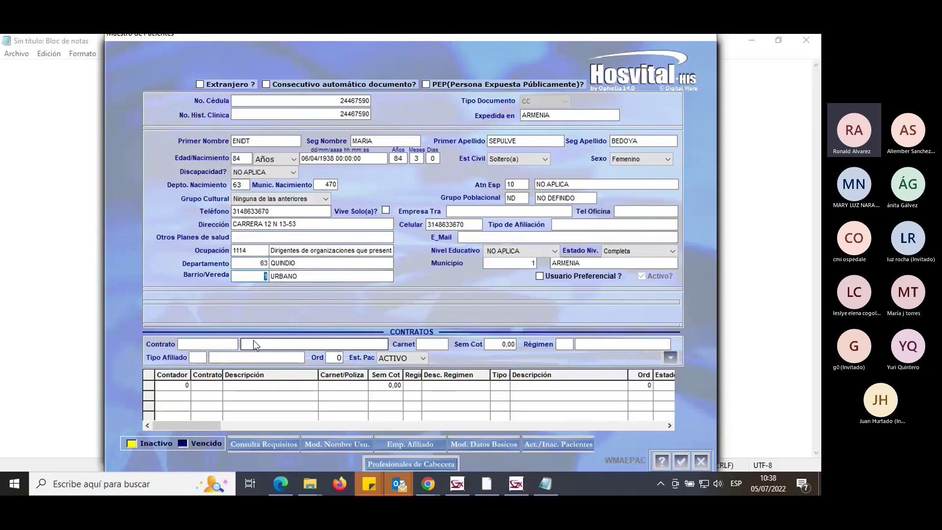
pyautogui.press('Tab')
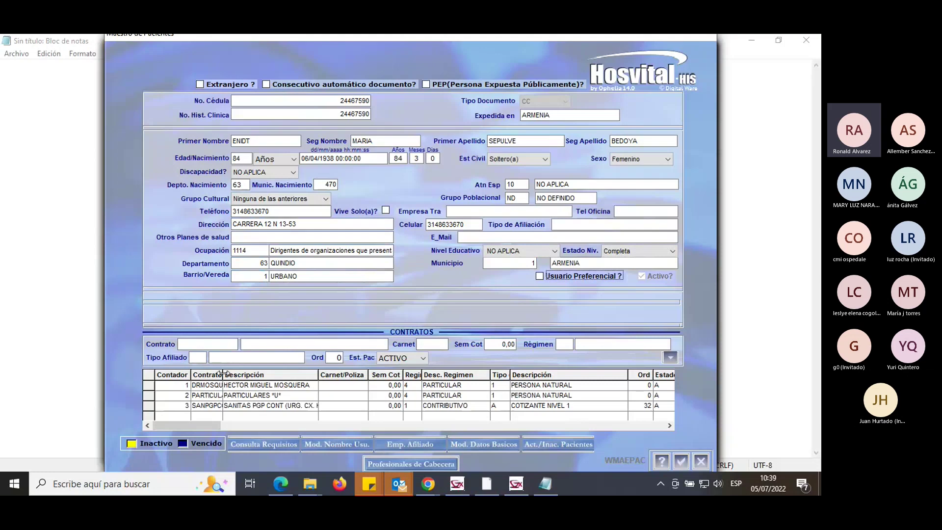
# Widen the Contrato column and review the PARTICULAR and other contracts' regimen details, dismissing the order warning.
pyautogui.moveTo(223, 373); pyautogui.dragTo(246, 371)
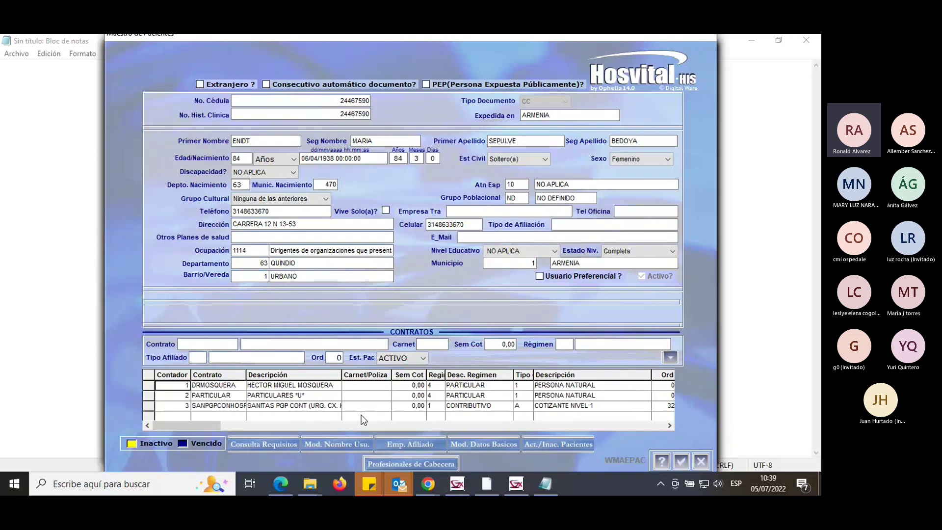
pyautogui.click(319, 395)
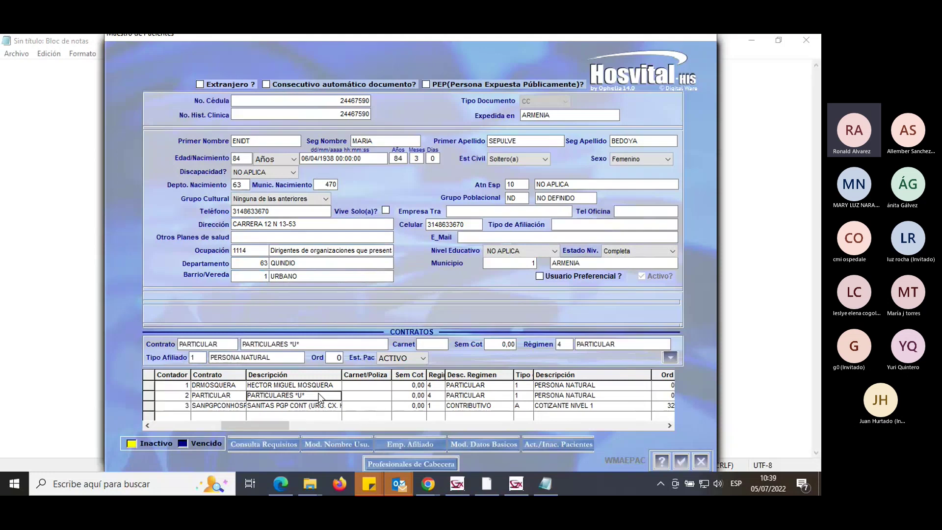
pyautogui.click(516, 305)
pyautogui.click(322, 406)
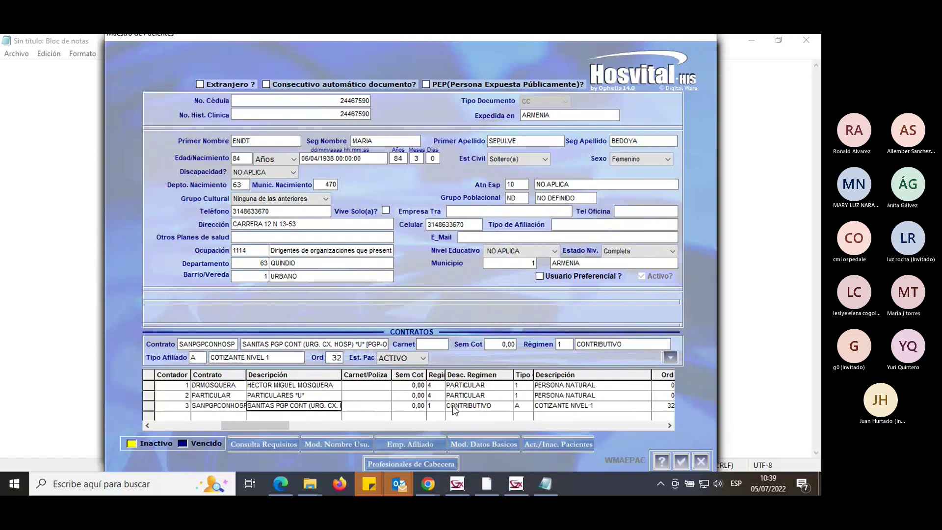
pyautogui.click(437, 396)
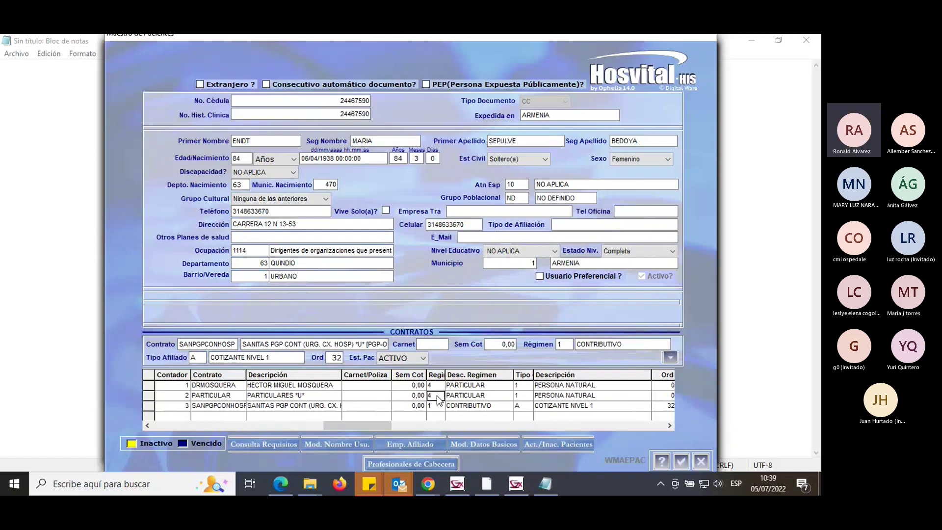
pyautogui.click(433, 408)
pyautogui.click(474, 396)
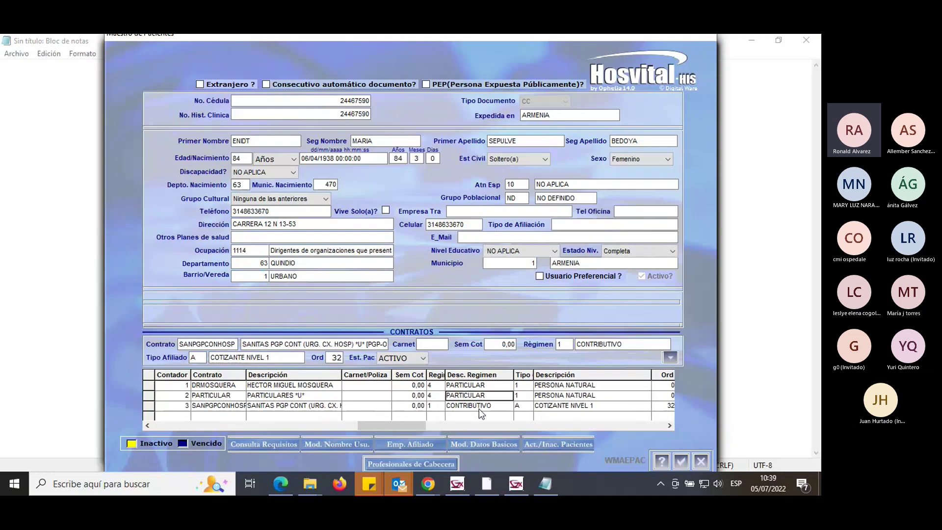
pyautogui.click(523, 395)
# Widen the Tipo column and recheck the second and third contracts' regimen and affiliate type.
pyautogui.moveTo(533, 375); pyautogui.dragTo(538, 374)
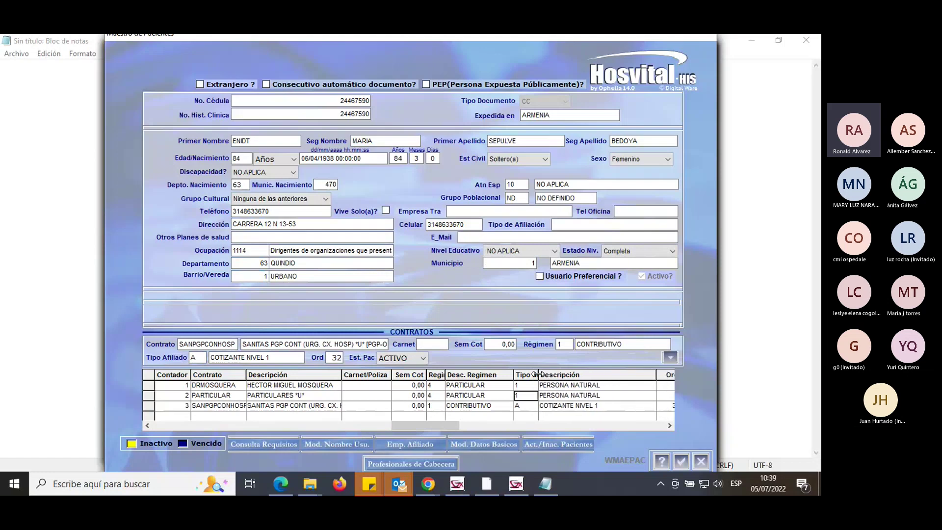
pyautogui.click(436, 395)
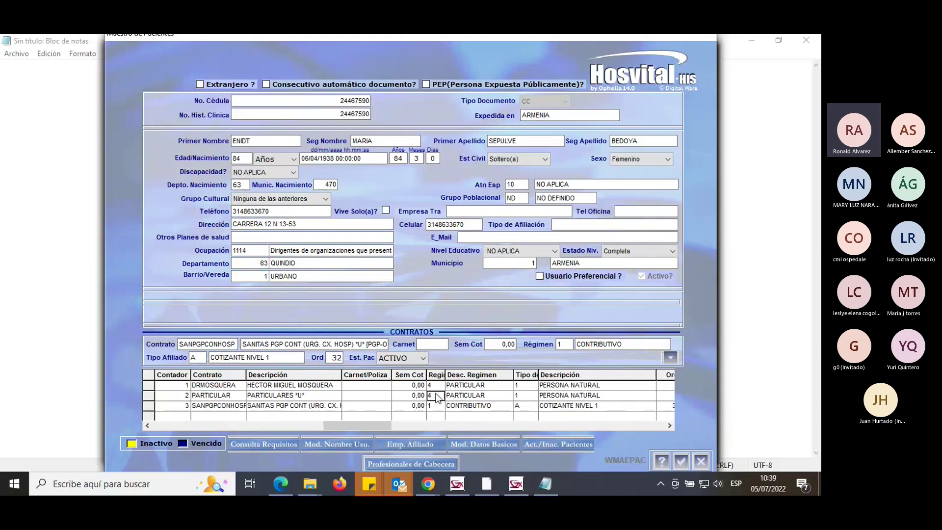
pyautogui.click(527, 396)
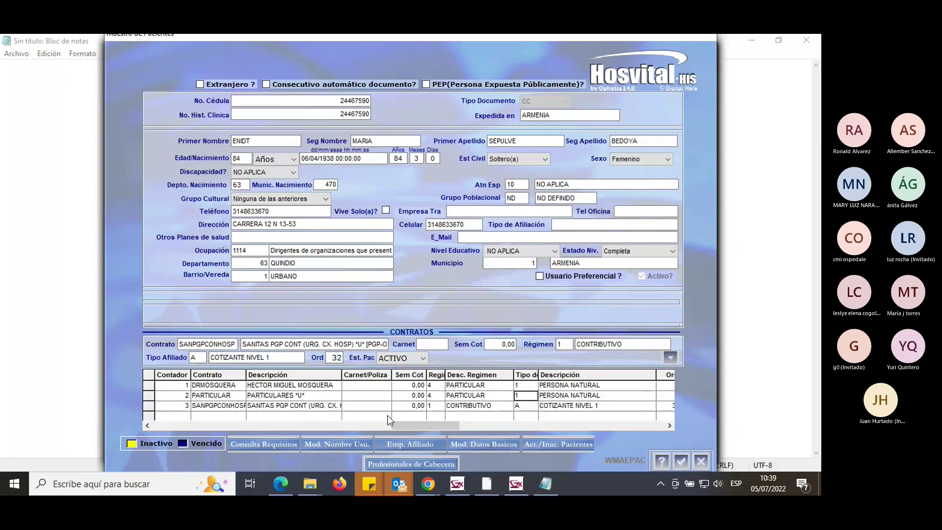
pyautogui.click(301, 406)
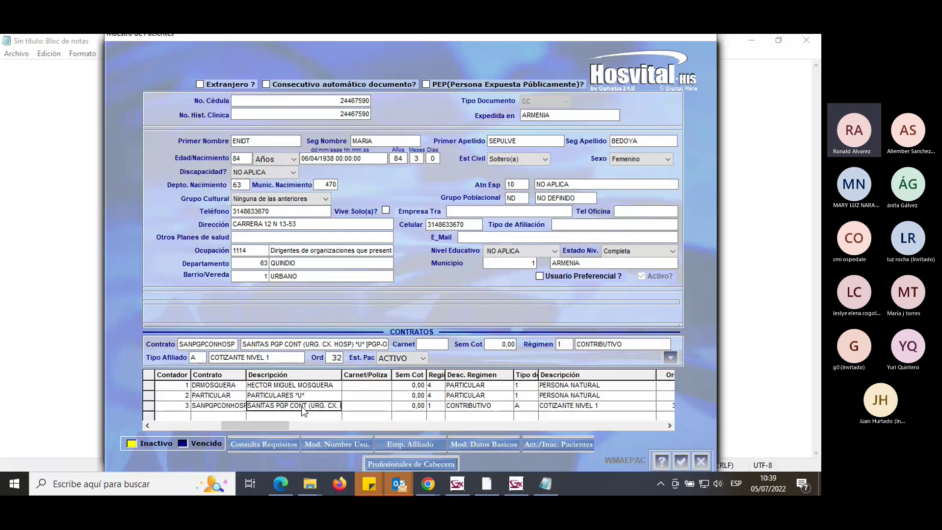
pyautogui.click(439, 406)
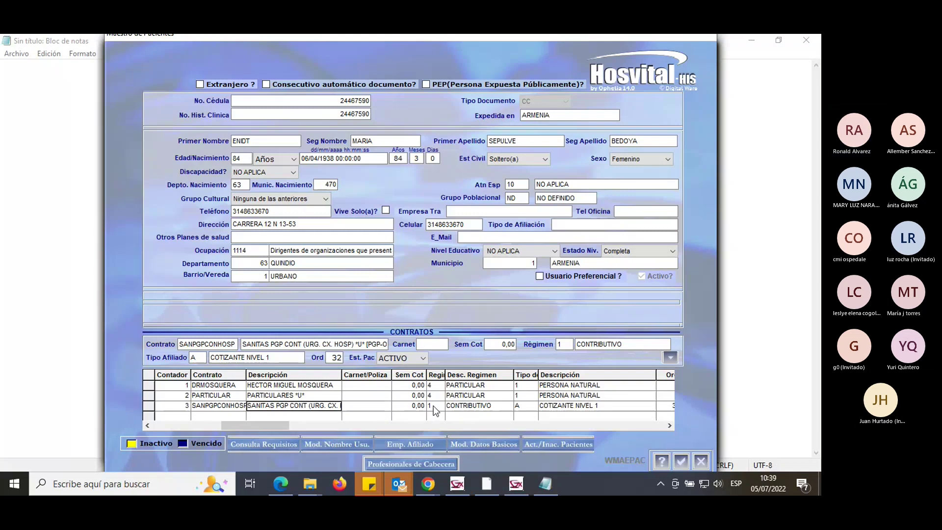
pyautogui.click(466, 408)
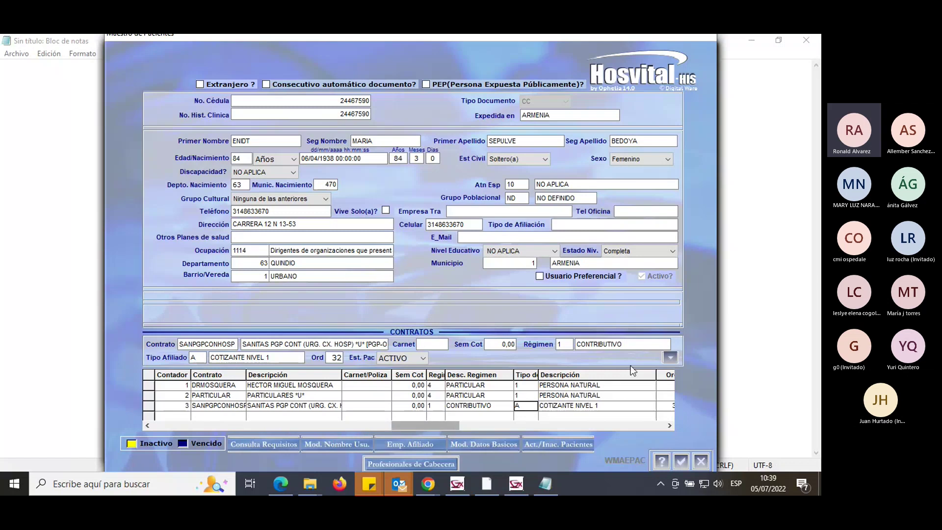
# Narrow Descripción to check each contract's patient status, then narrow Estado del Paciente.
pyautogui.moveTo(656, 374); pyautogui.dragTo(605, 377)
pyautogui.click(634, 387)
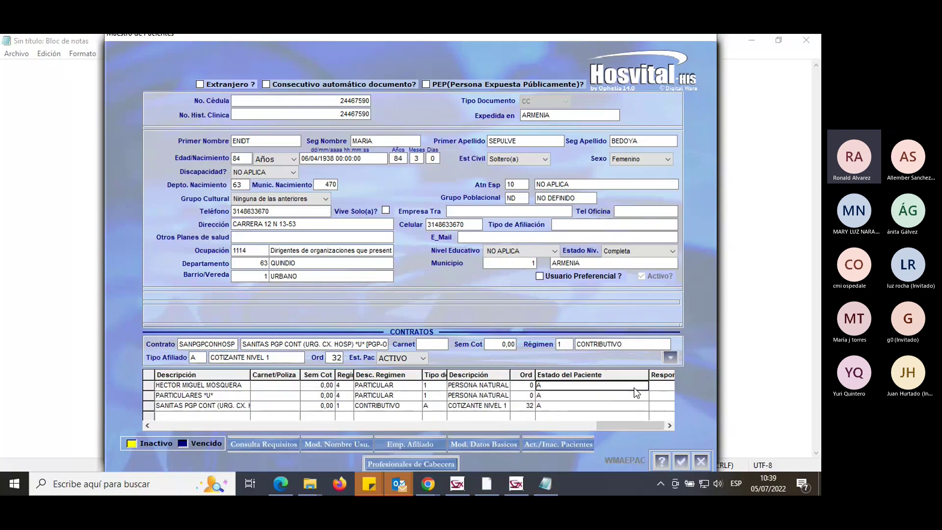
pyautogui.click(540, 395)
pyautogui.click(549, 405)
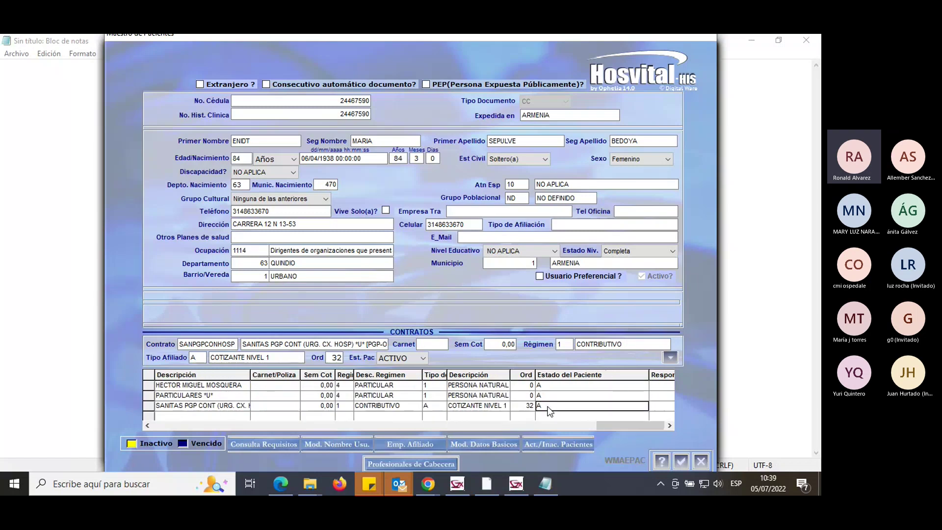
pyautogui.click(546, 395)
pyautogui.click(549, 386)
pyautogui.click(549, 392)
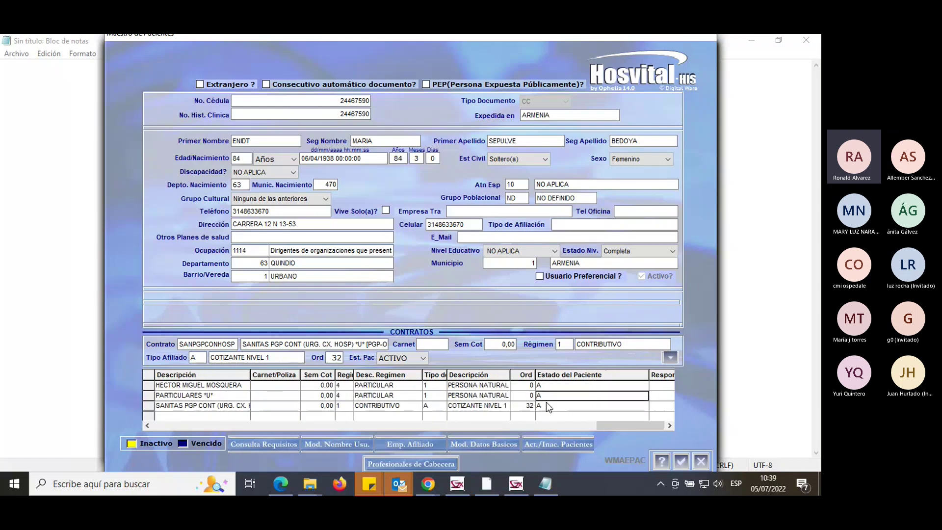
pyautogui.click(546, 404)
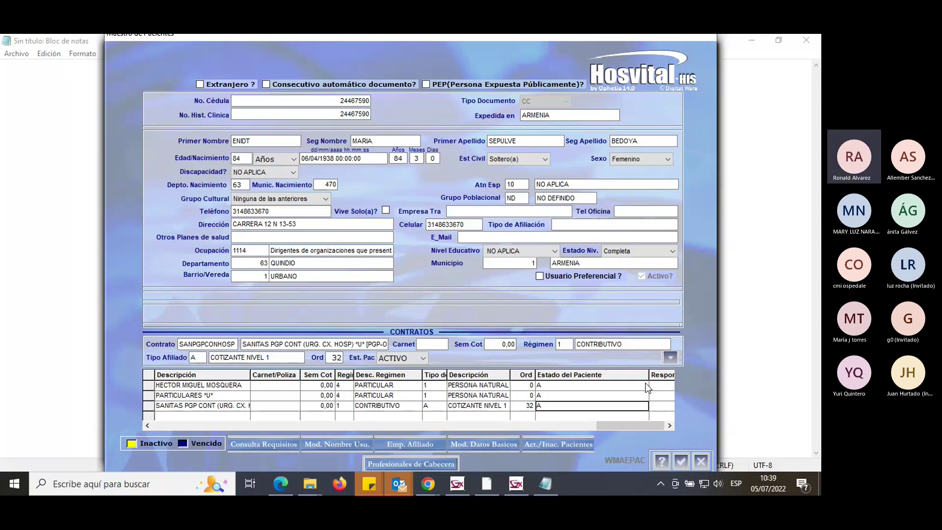
pyautogui.moveTo(648, 375); pyautogui.dragTo(558, 379)
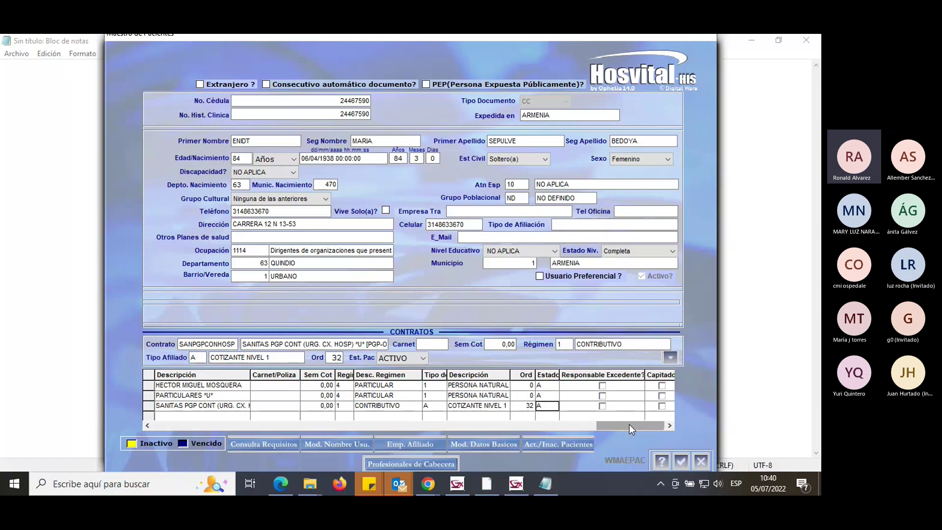
# Scroll the grid back to Contador and compare the first and SANITAS contract details, including Sem Cot.
pyautogui.moveTo(635, 426); pyautogui.dragTo(162, 423)
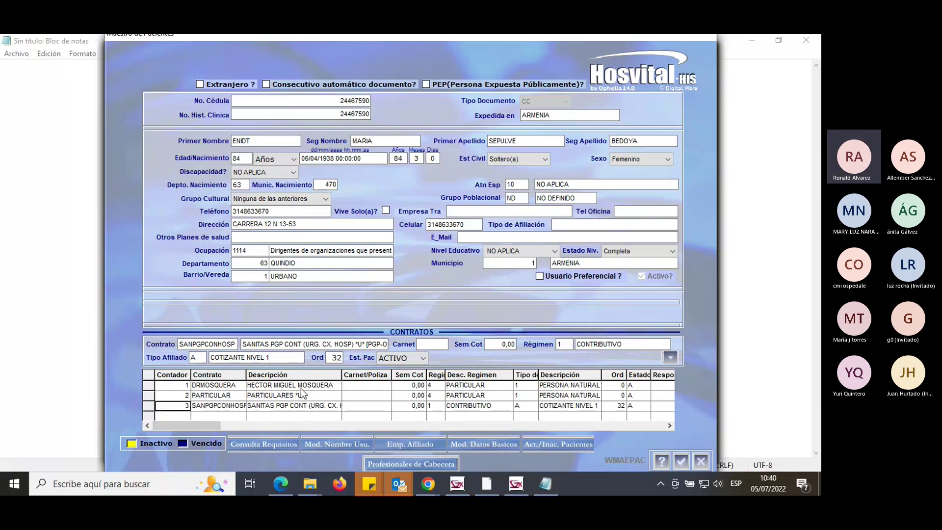
pyautogui.click(325, 385)
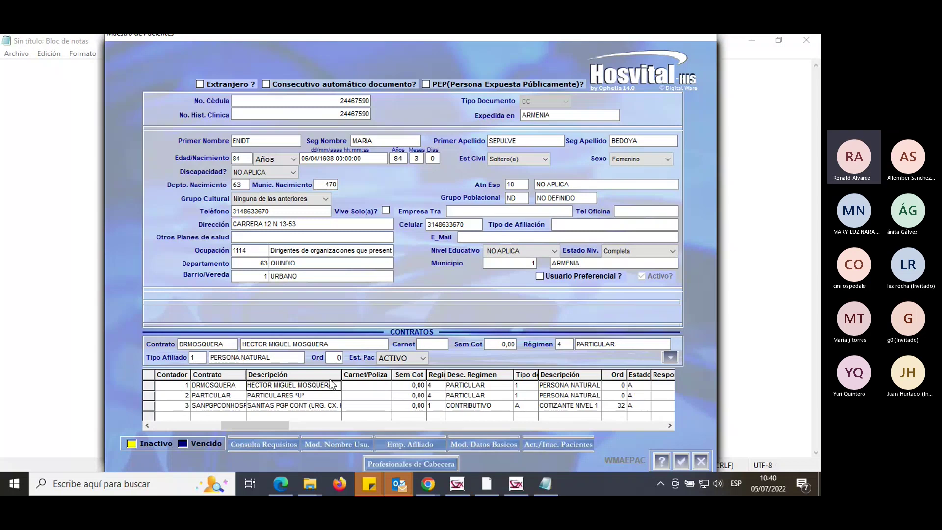
pyautogui.click(288, 407)
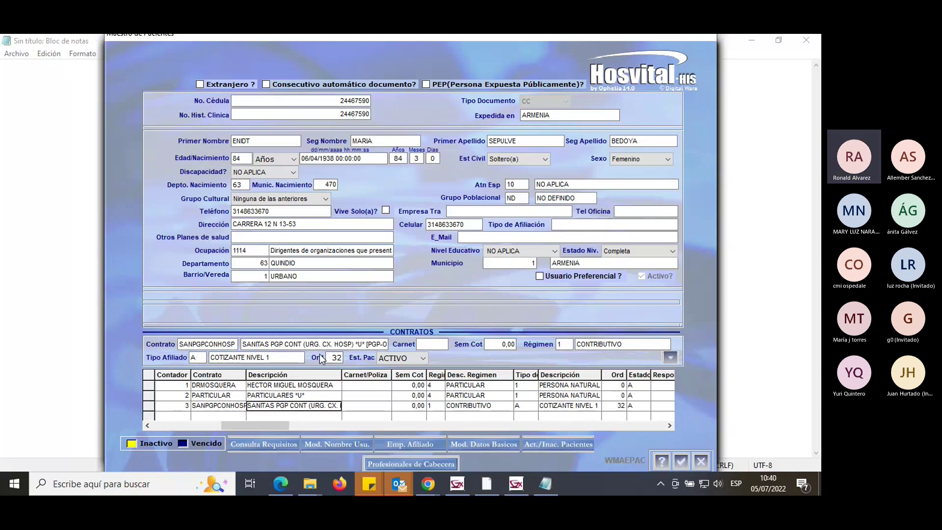
pyautogui.click(322, 385)
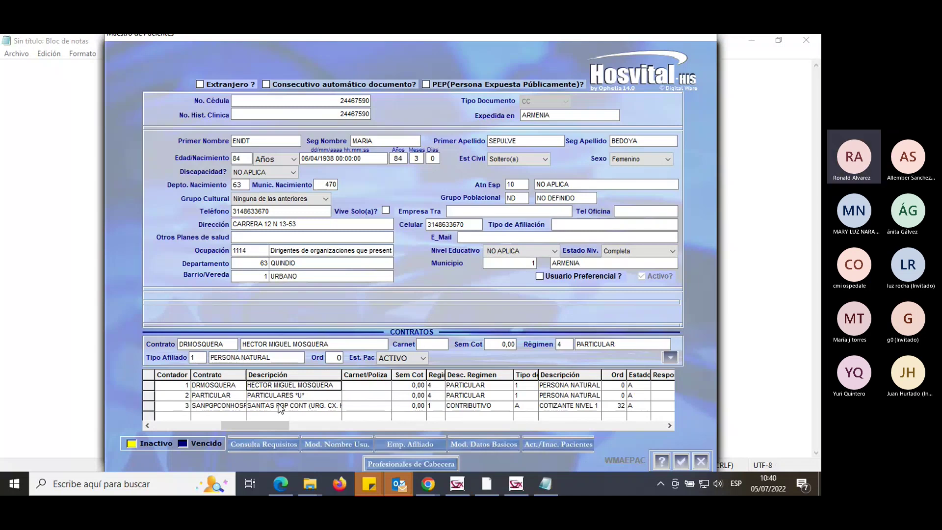
pyautogui.click(319, 396)
pyautogui.click(316, 407)
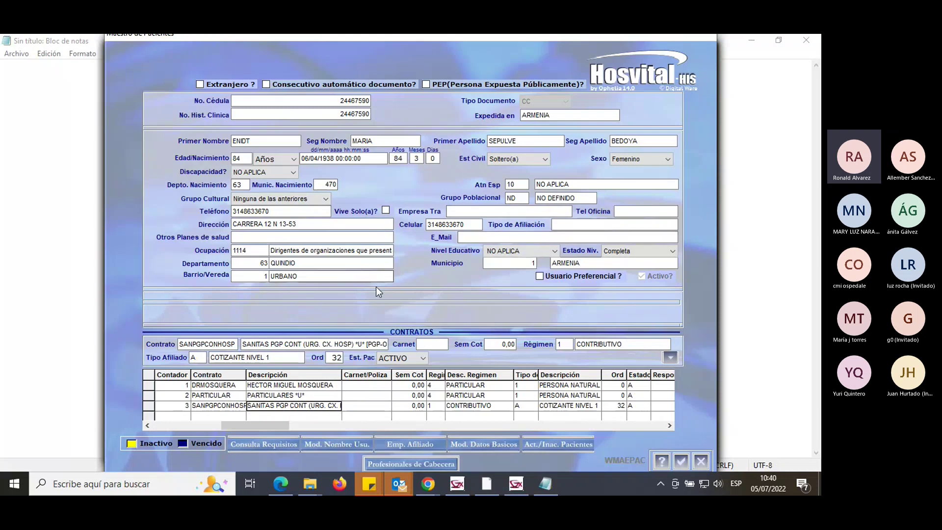
pyautogui.click(415, 407)
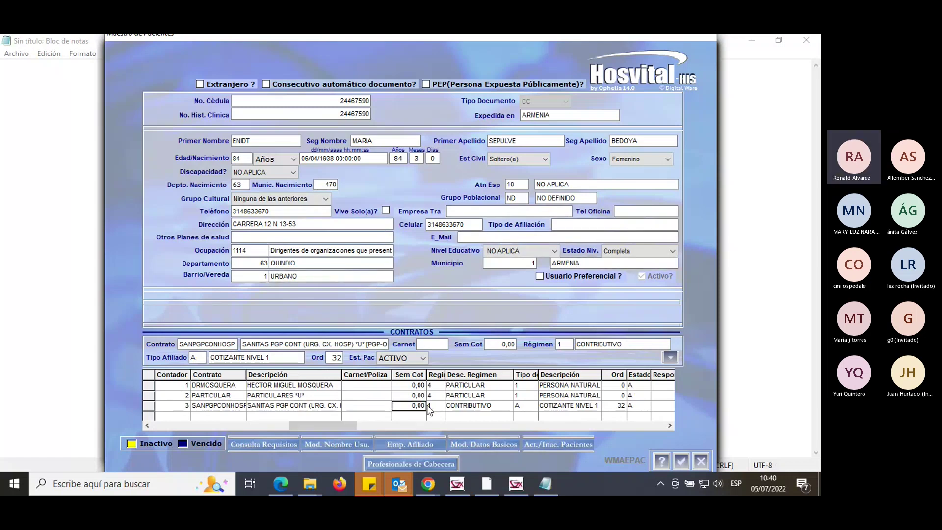
pyautogui.click(497, 406)
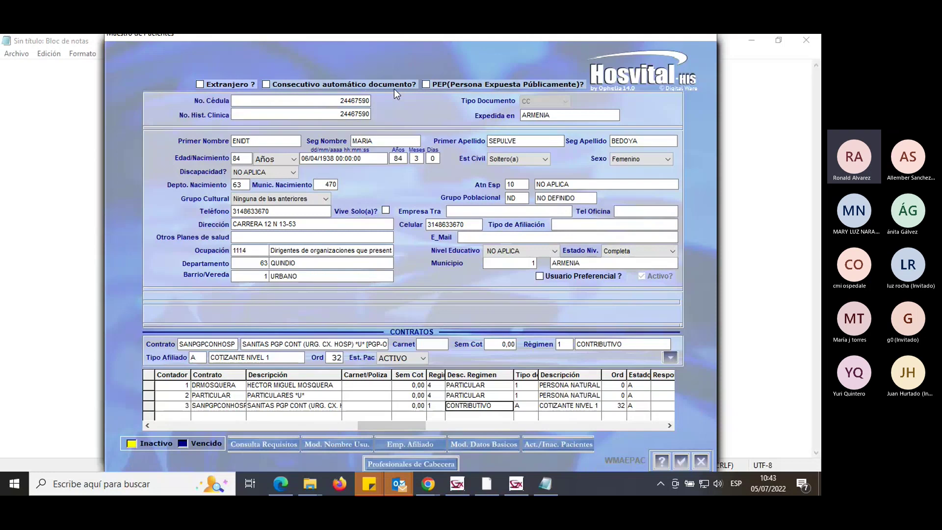
# Exit Maestro de Pacientes and open the patient's Temporal de Facturación admission from the list.
pyautogui.click(700, 462)
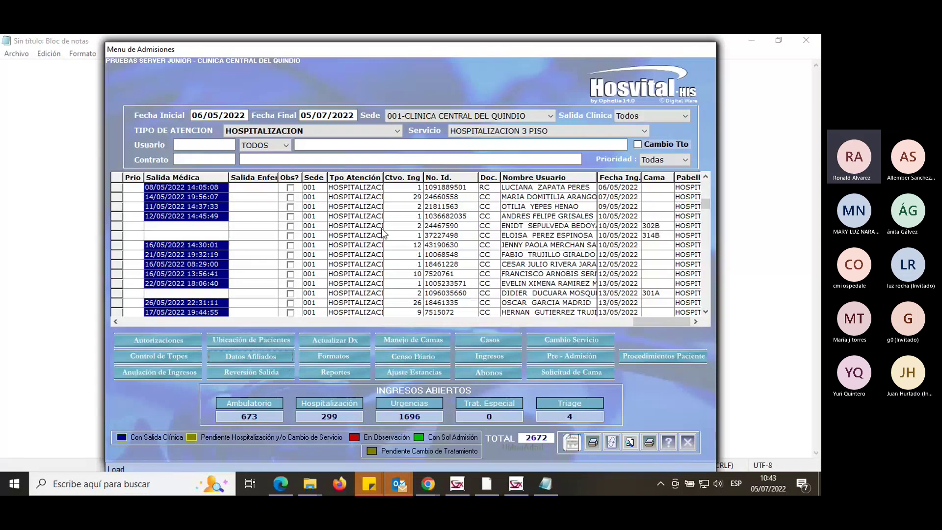
pyautogui.click(437, 218)
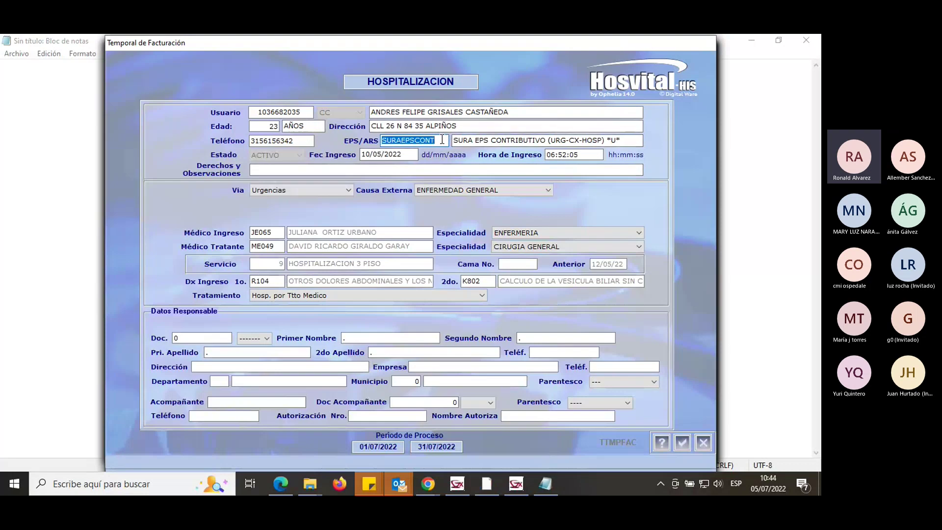
pyautogui.moveTo(441, 138); pyautogui.dragTo(381, 138)
pyautogui.click(546, 190)
pyautogui.click(545, 190)
pyautogui.click(545, 191)
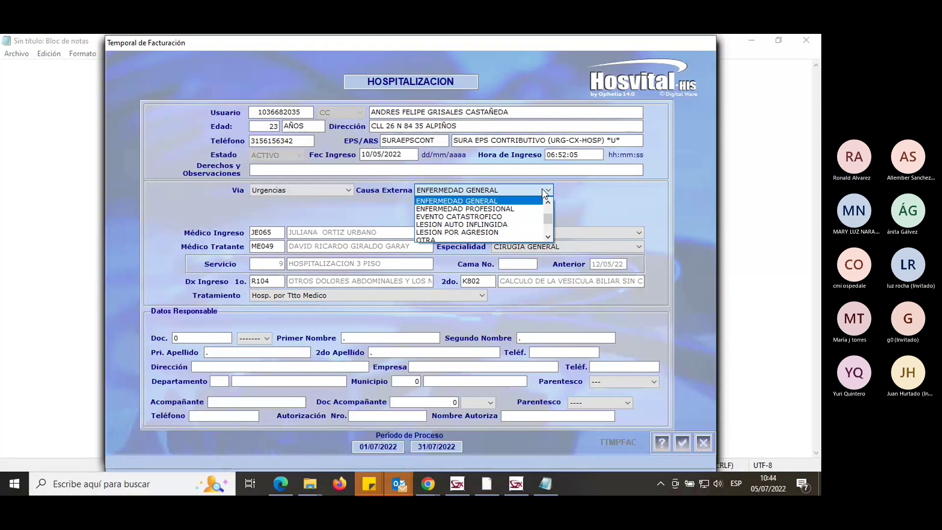
pyautogui.click(546, 199)
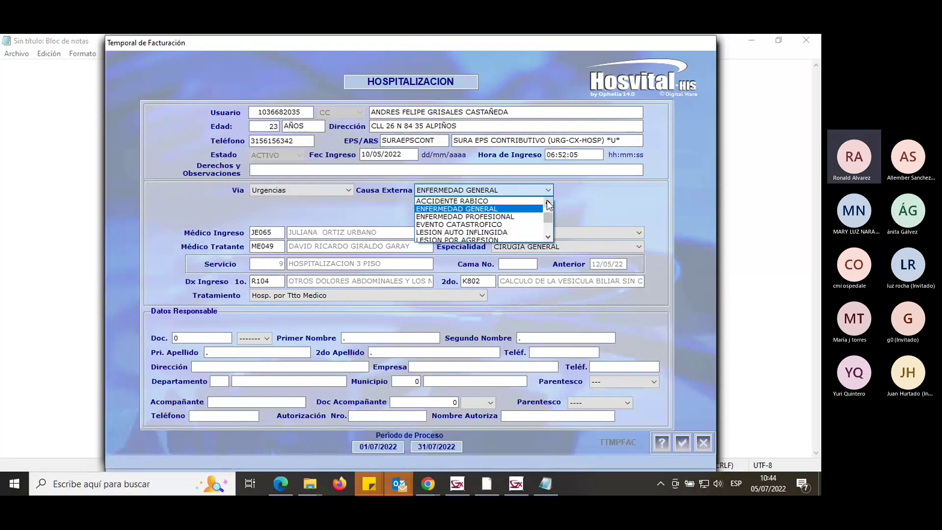
pyautogui.click(547, 199)
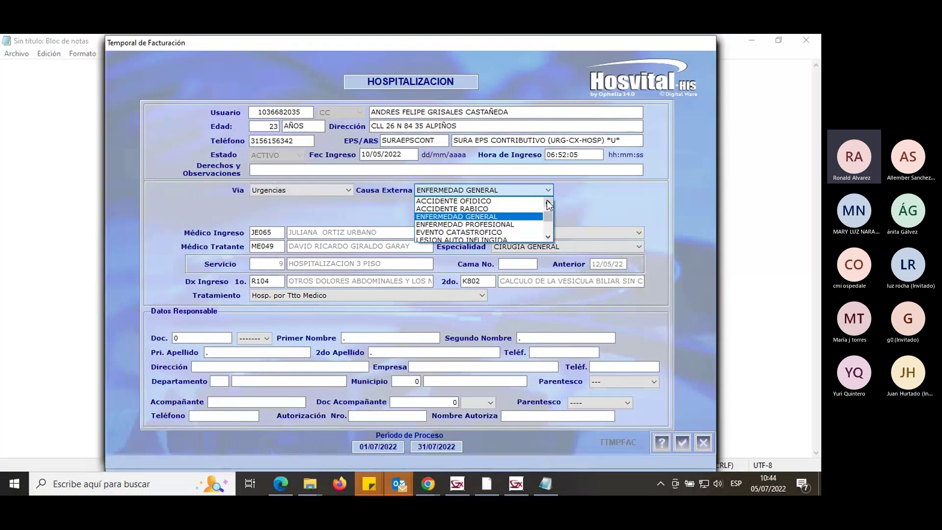
pyautogui.click(547, 199)
pyautogui.click(547, 199)
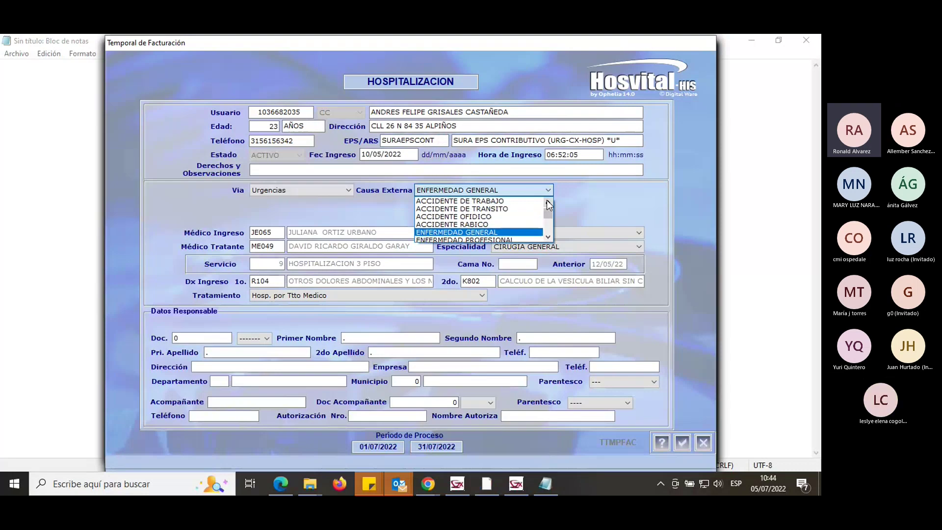
pyautogui.click(547, 200)
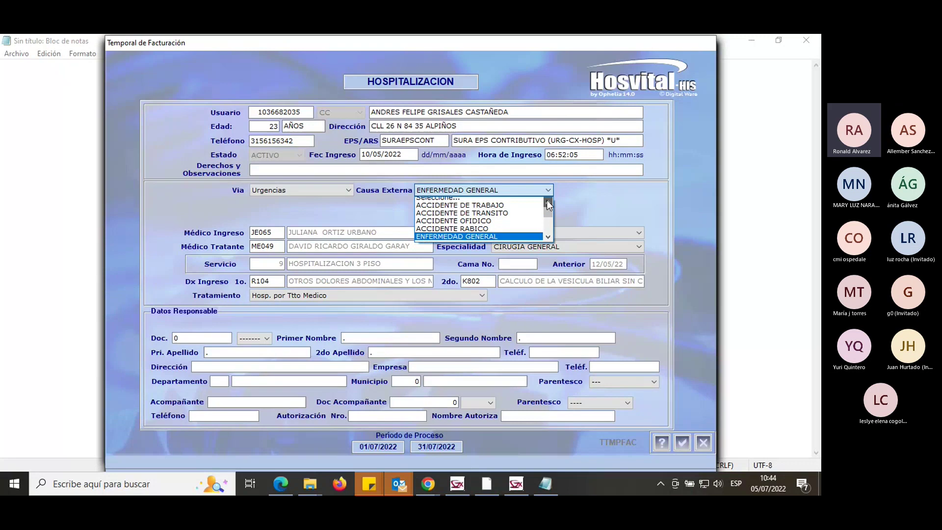
pyautogui.click(666, 212)
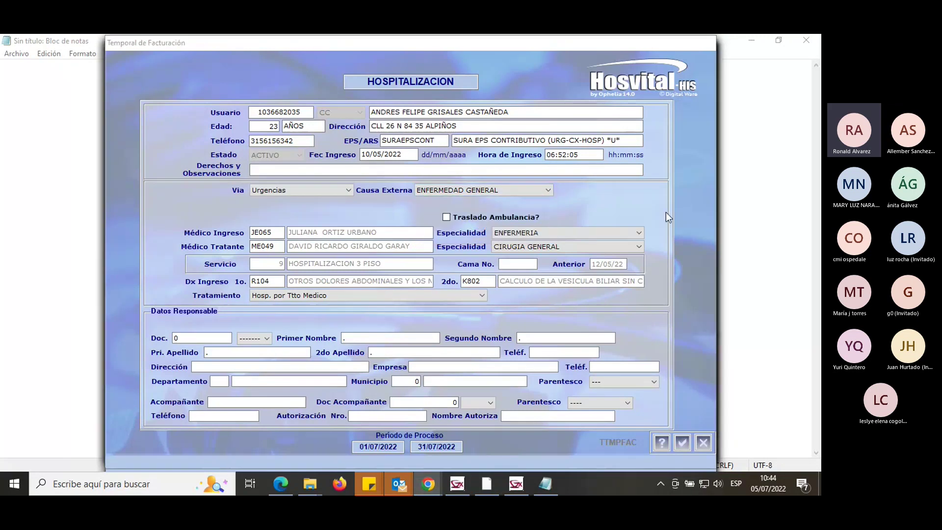
pyautogui.click(544, 190)
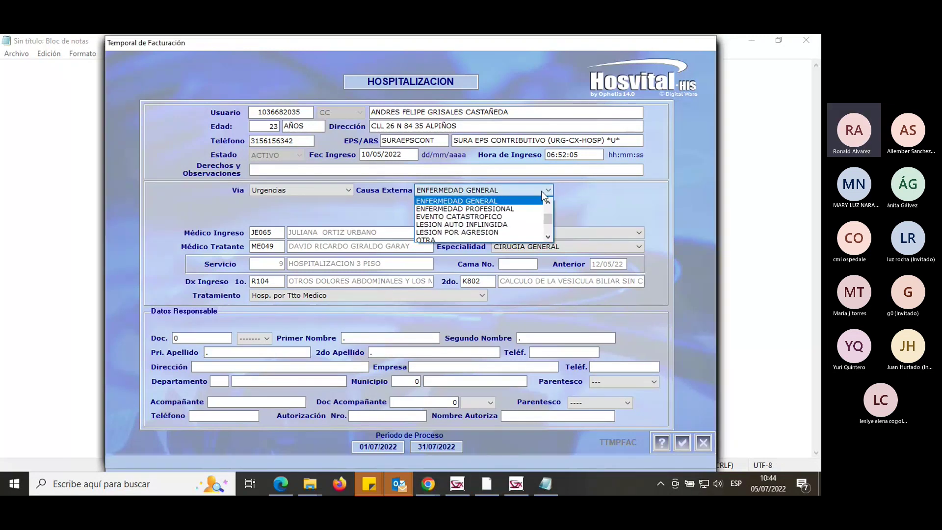
pyautogui.click(548, 236)
pyautogui.click(548, 236)
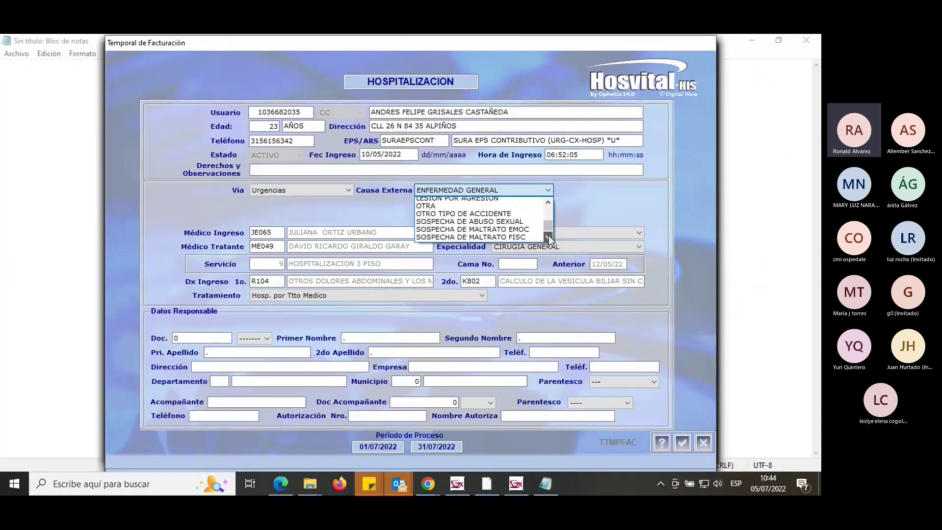
pyautogui.click(548, 237)
pyautogui.click(548, 203)
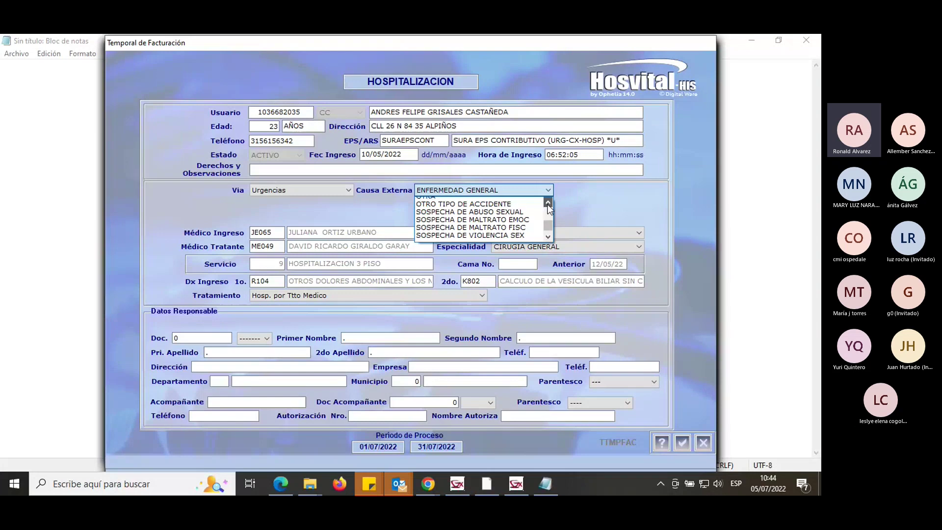
pyautogui.click(548, 203)
pyautogui.click(548, 203)
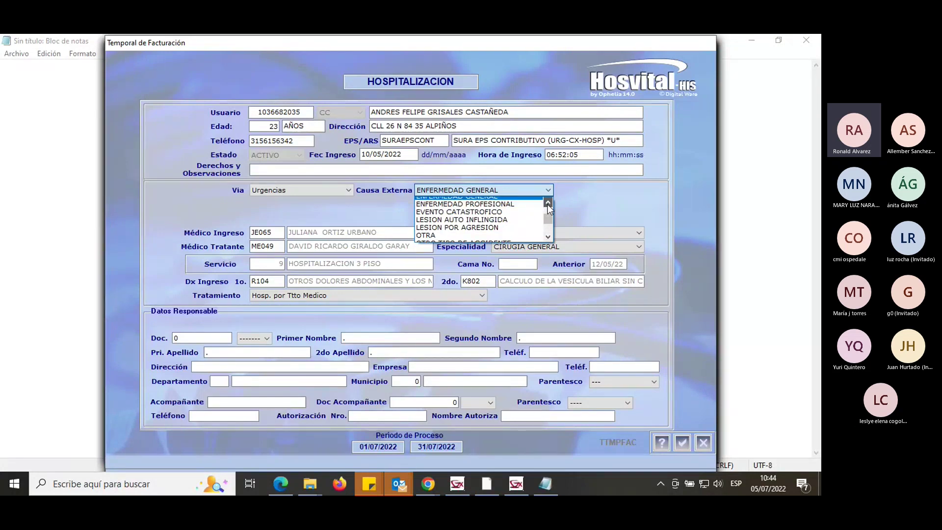
pyautogui.click(548, 203)
pyautogui.click(547, 203)
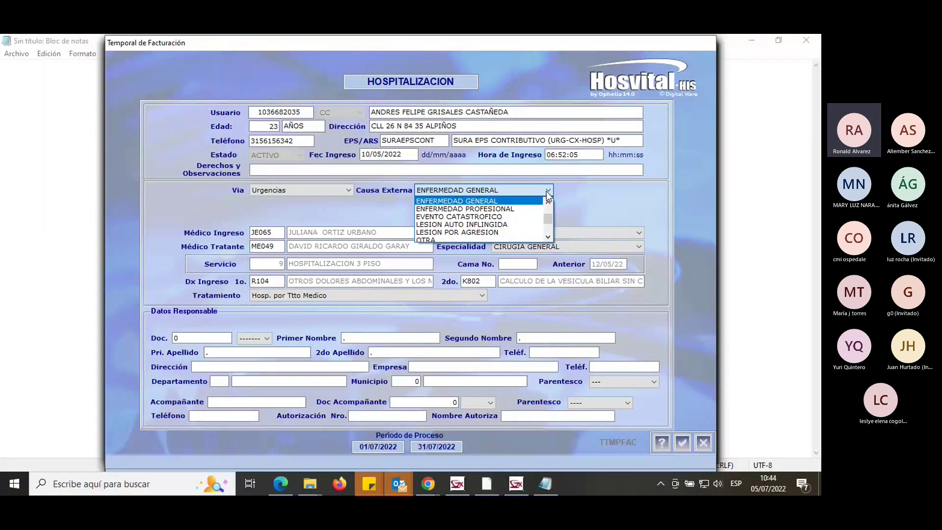
pyautogui.click(580, 189)
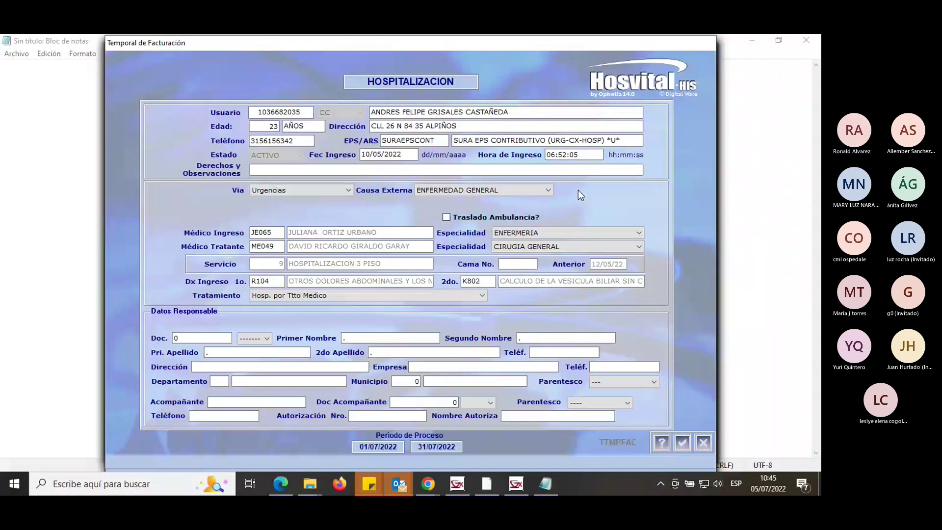
pyautogui.click(548, 190)
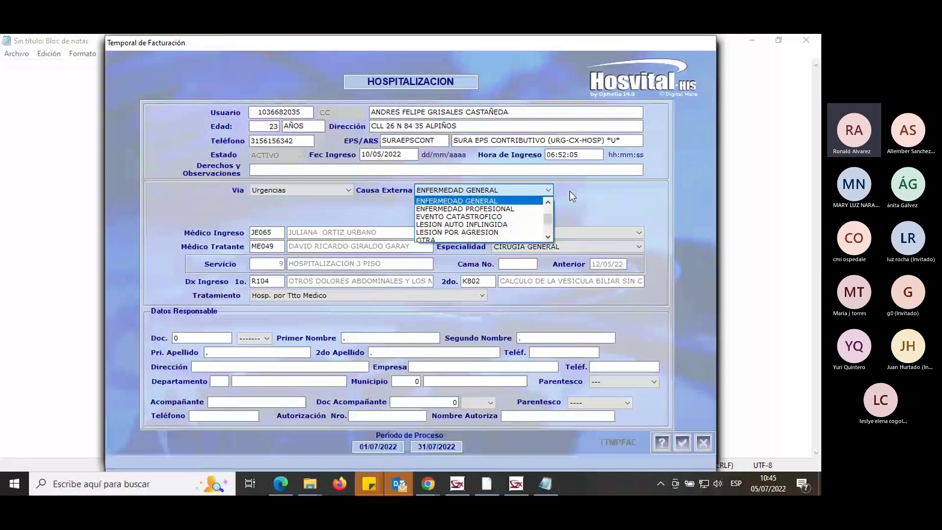
# Close the billing form and filter the admissions by contract %SEGUROS%.
pyautogui.click(703, 442)
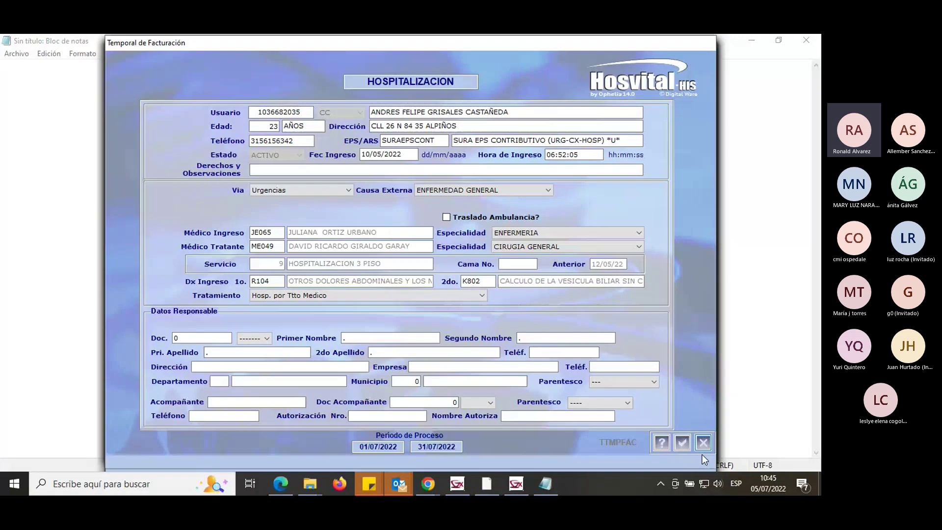
pyautogui.click(702, 453)
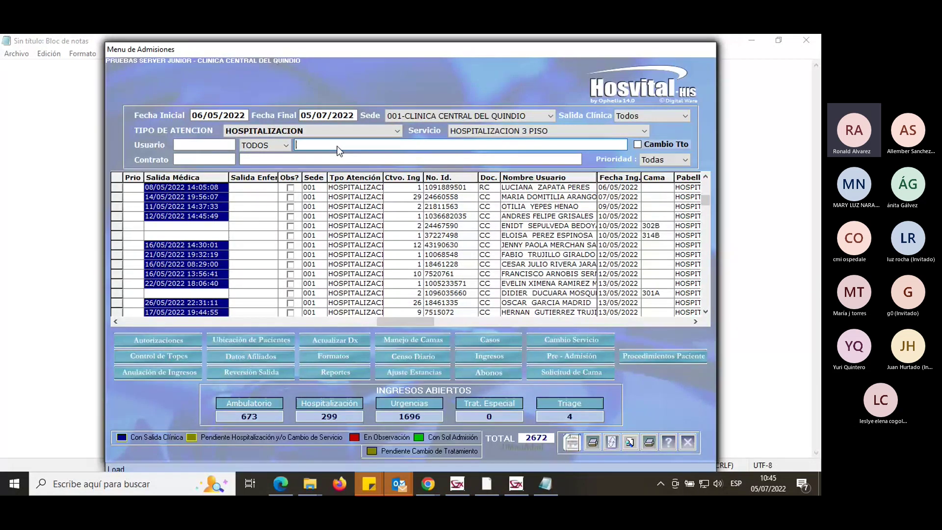
pyautogui.click(313, 160)
pyautogui.write('%S')
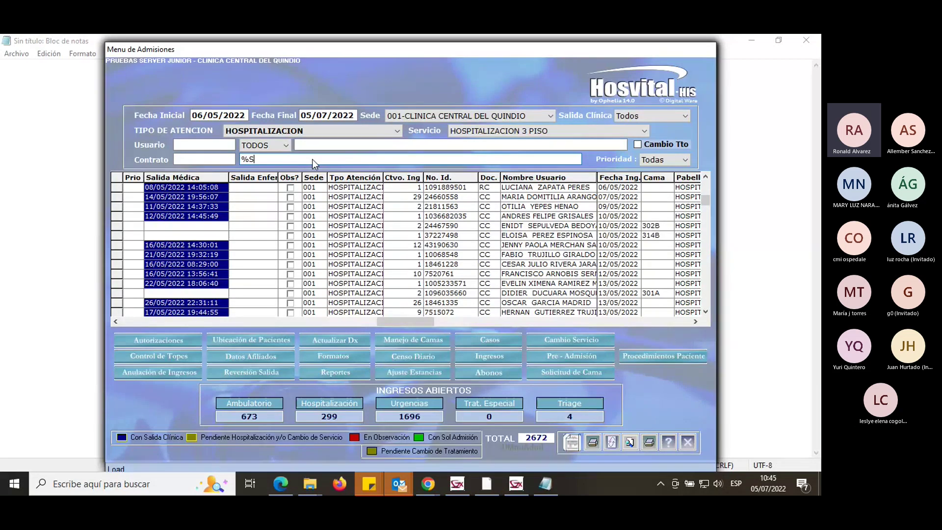
pyautogui.press('BackSpace')
pyautogui.write('SEGUROS%ESTAD')
pyautogui.doubleClick(312, 159)
pyautogui.press('Return')
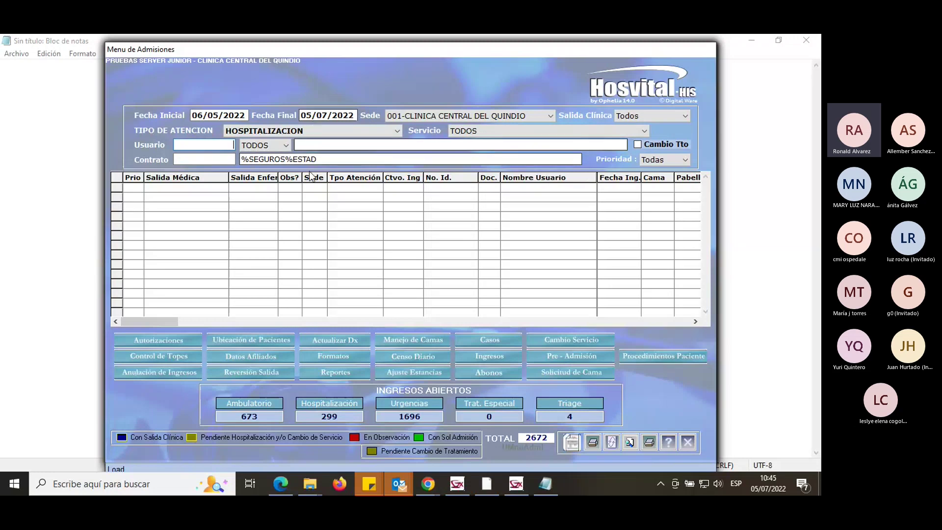
pyautogui.click(611, 443)
pyautogui.moveTo(318, 160); pyautogui.dragTo(293, 160)
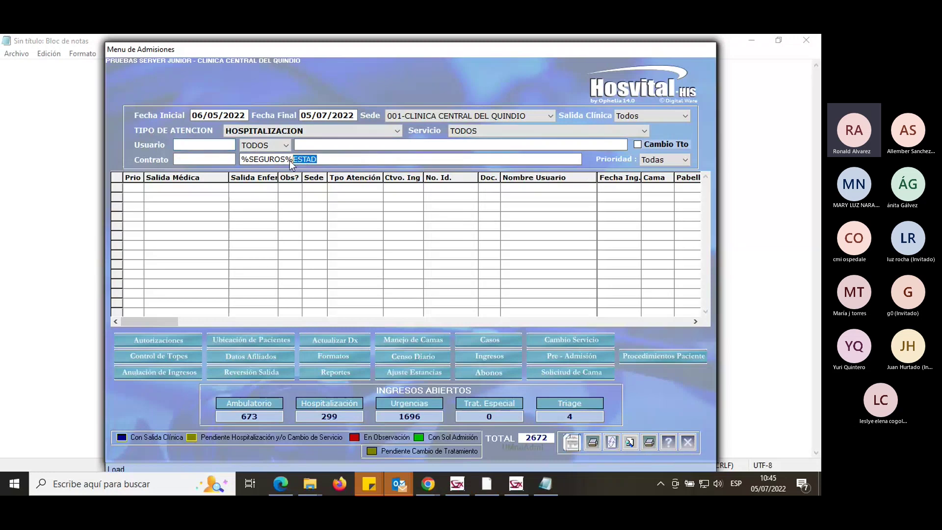
pyautogui.press('BackSpace')
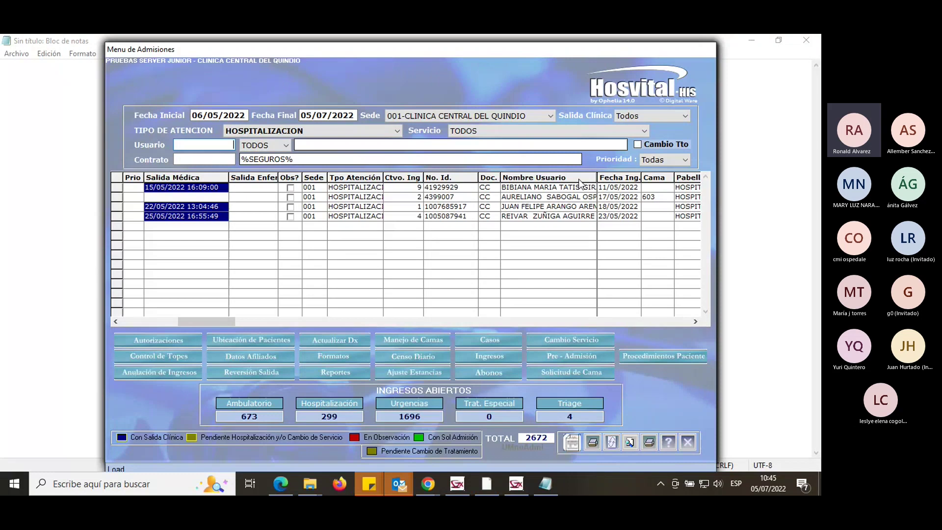
# Narrow the Pabellón, Cambio Tto, Horas and Cama columns to reveal the full Contrato names.
pyautogui.click(659, 185)
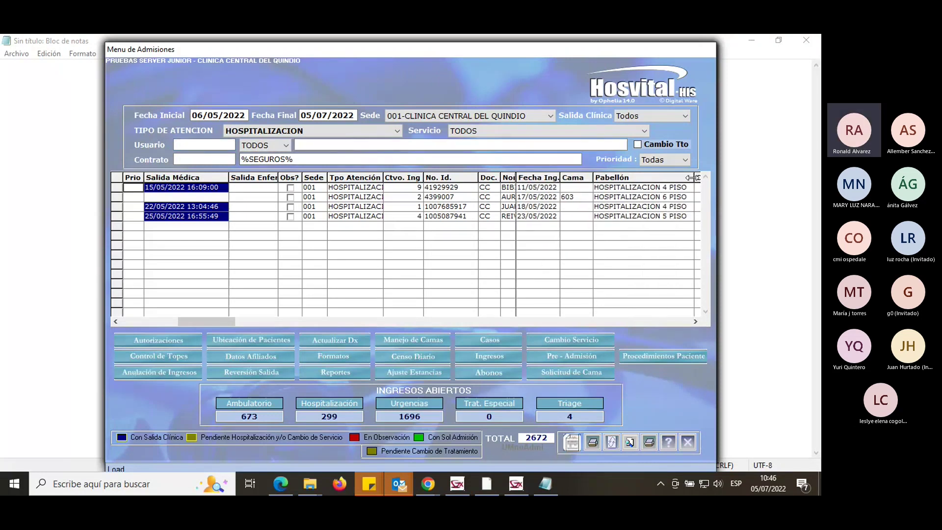
pyautogui.moveTo(692, 177); pyautogui.dragTo(610, 178)
pyautogui.moveTo(697, 178); pyautogui.dragTo(597, 186)
pyautogui.moveTo(659, 178); pyautogui.dragTo(617, 180)
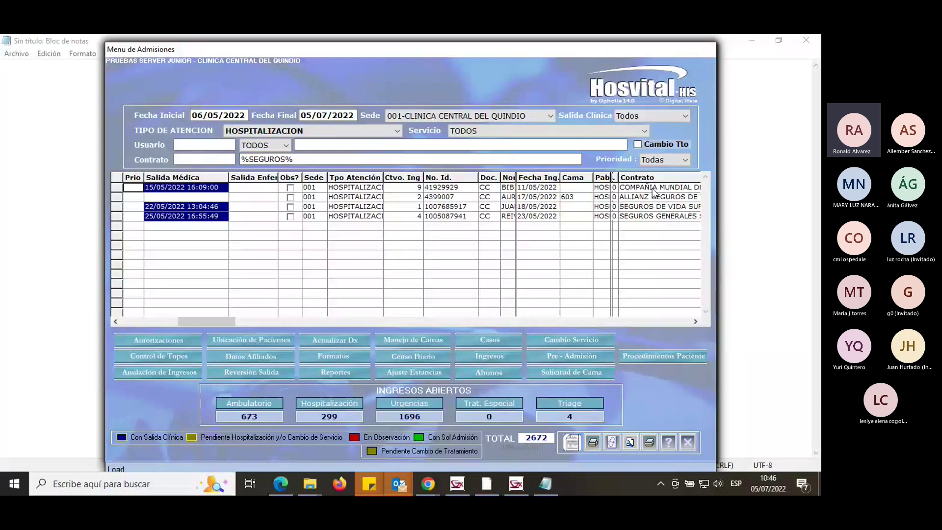
pyautogui.moveTo(594, 177); pyautogui.dragTo(561, 176)
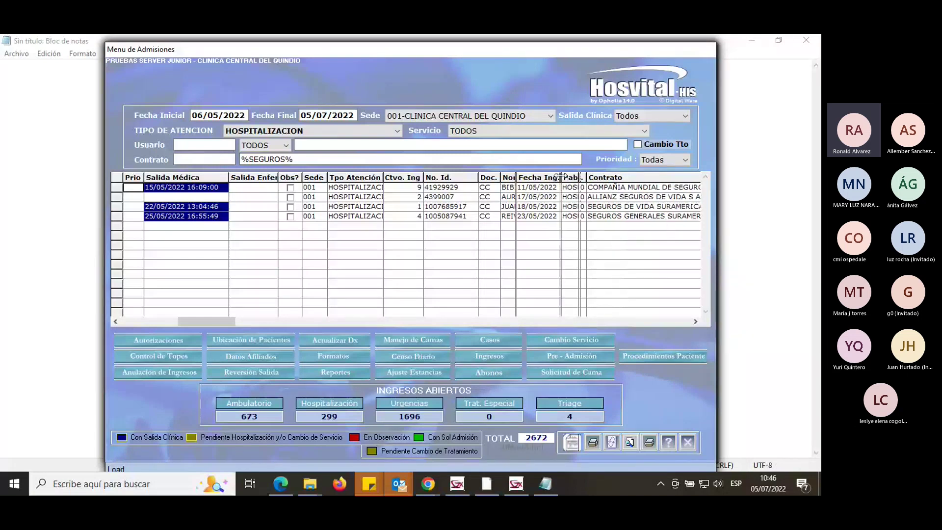
pyautogui.click(627, 198)
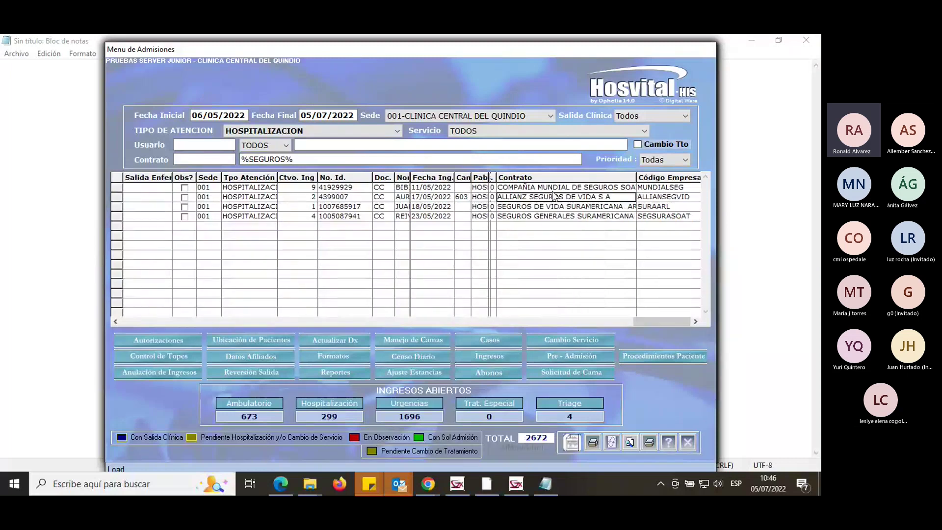
pyautogui.click(330, 198)
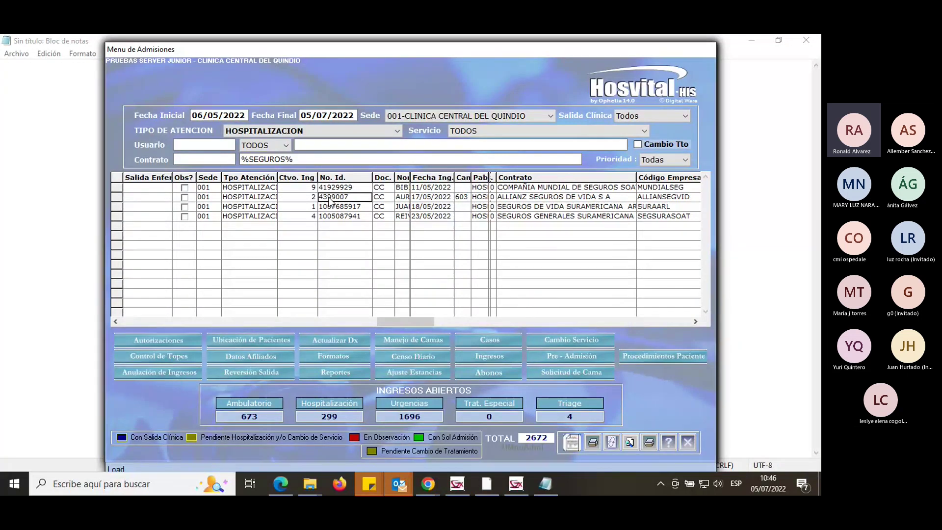
# Open the ALLIANSEGVID admission, set external cause ACCIDENTE DE TRANSITO, and accept the new accident consecutive.
pyautogui.doubleClick(329, 197)
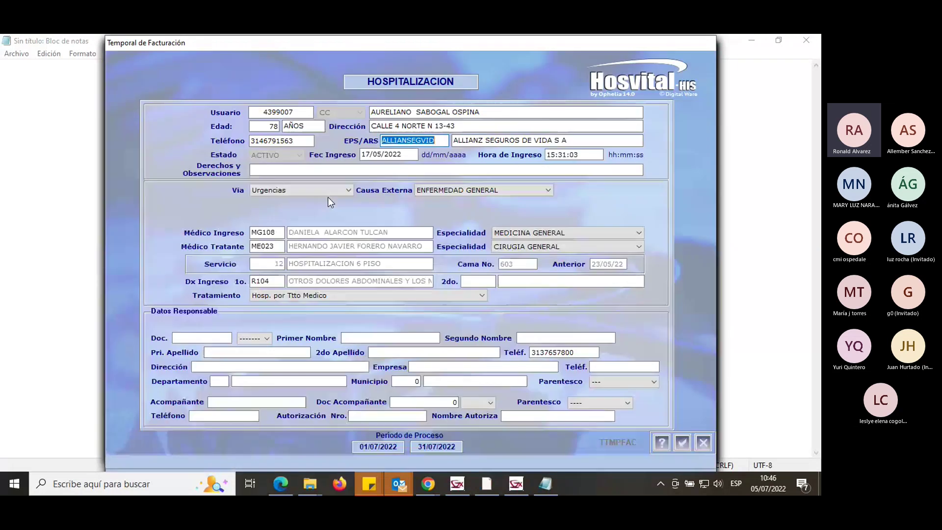
pyautogui.click(515, 189)
pyautogui.click(549, 201)
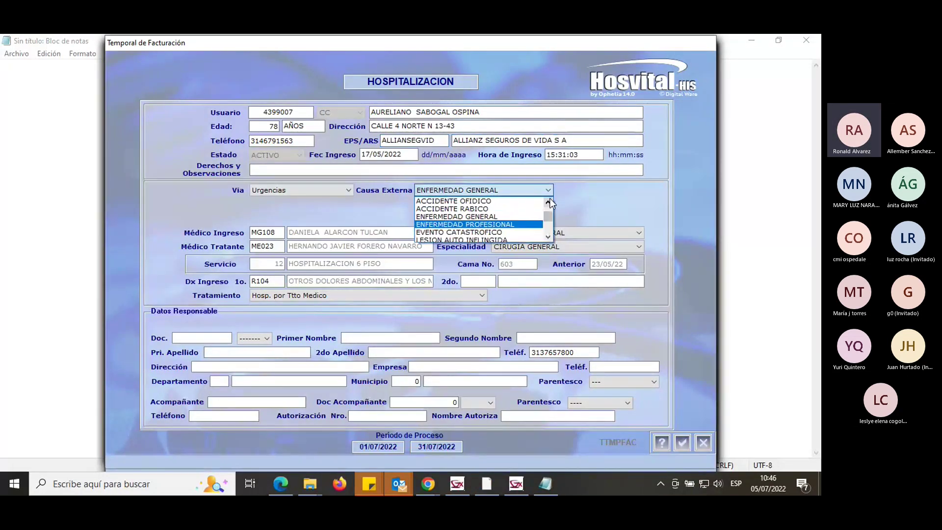
pyautogui.click(549, 201)
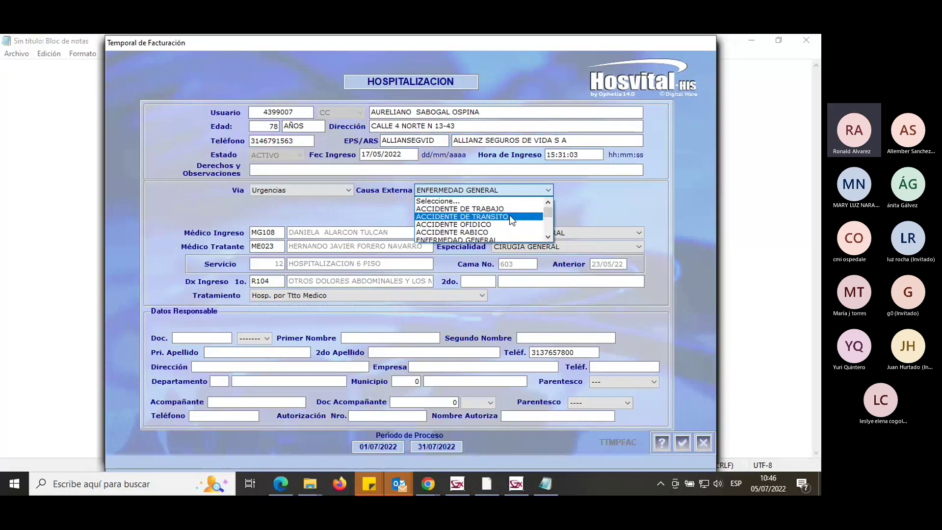
pyautogui.click(510, 217)
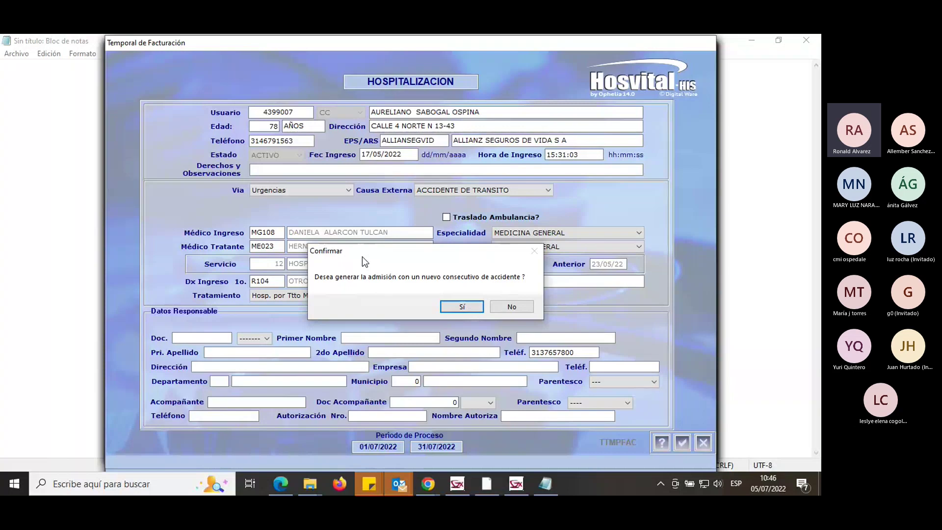
pyautogui.click(479, 304)
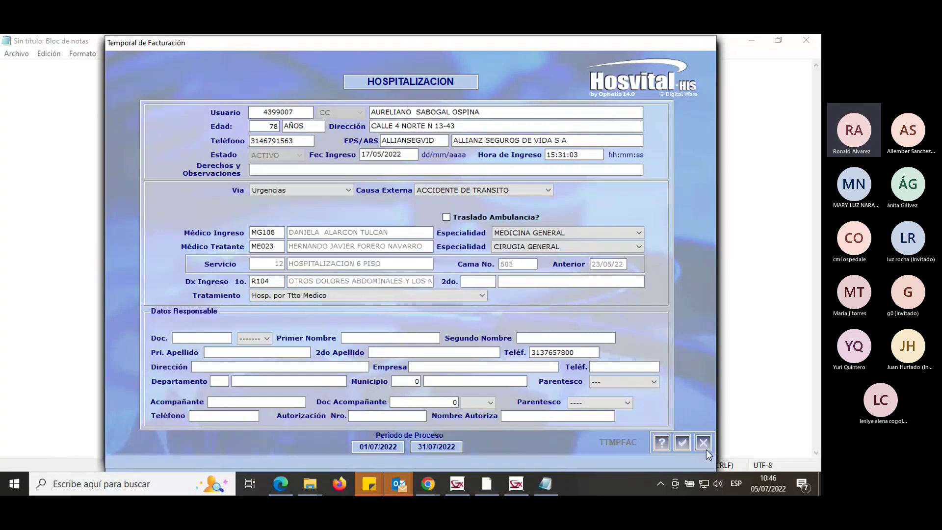
# Save the admission change with Modifica, bringing up the SOAT y FOSYGA form.
pyautogui.click(682, 443)
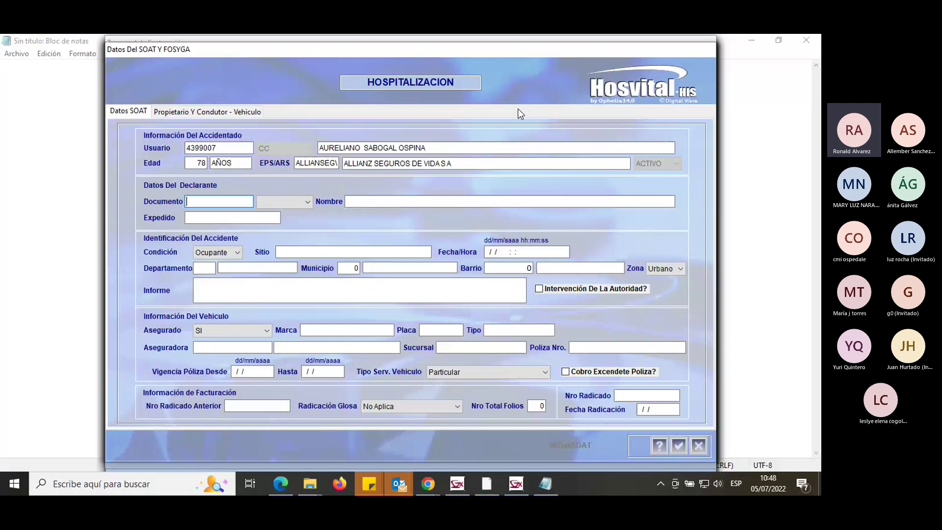
# Close the SOAT form and generate the Ingreso document from Formatos.
pyautogui.click(700, 443)
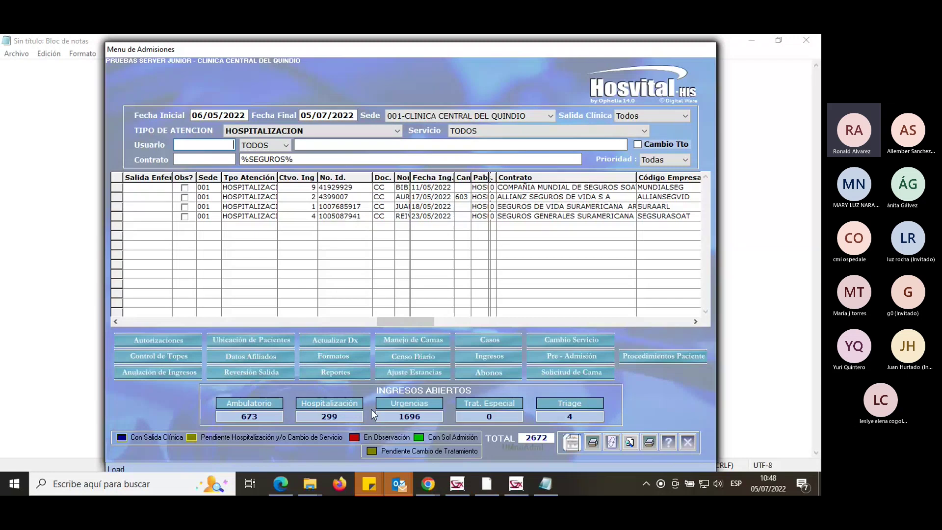
pyautogui.click(340, 357)
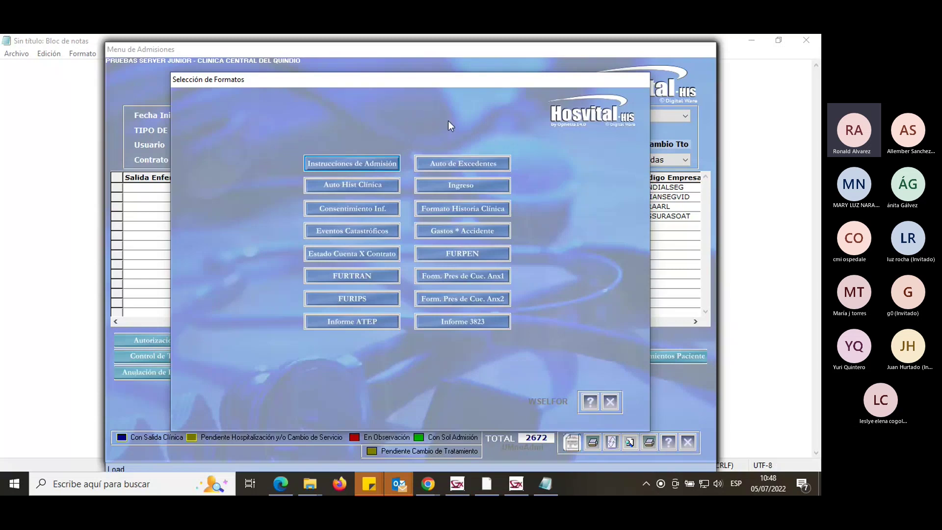
pyautogui.click(468, 185)
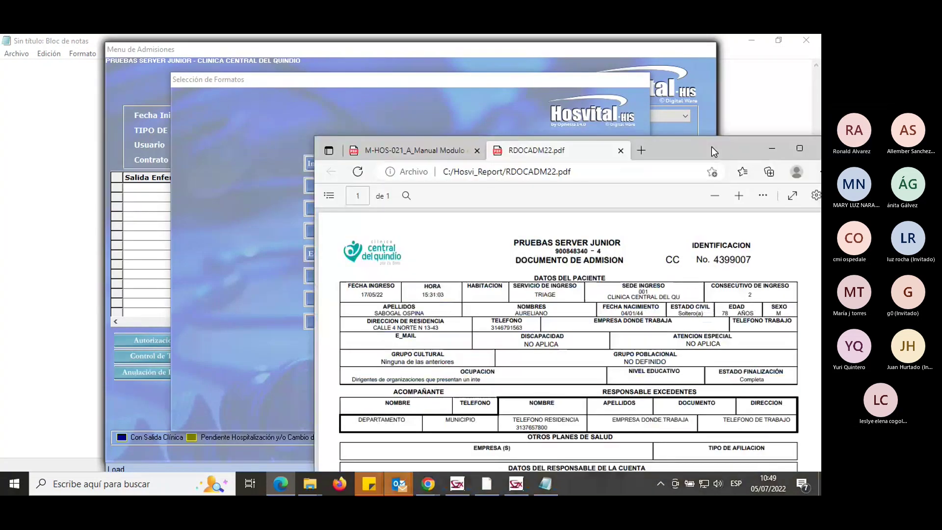
# Maximize RDOCADM22.pdf in Edge and scroll through the admission document.
pyautogui.moveTo(712, 147); pyautogui.dragTo(499, 86)
pyautogui.doubleClick(499, 86)
pyautogui.scroll(-2, 590, 252)
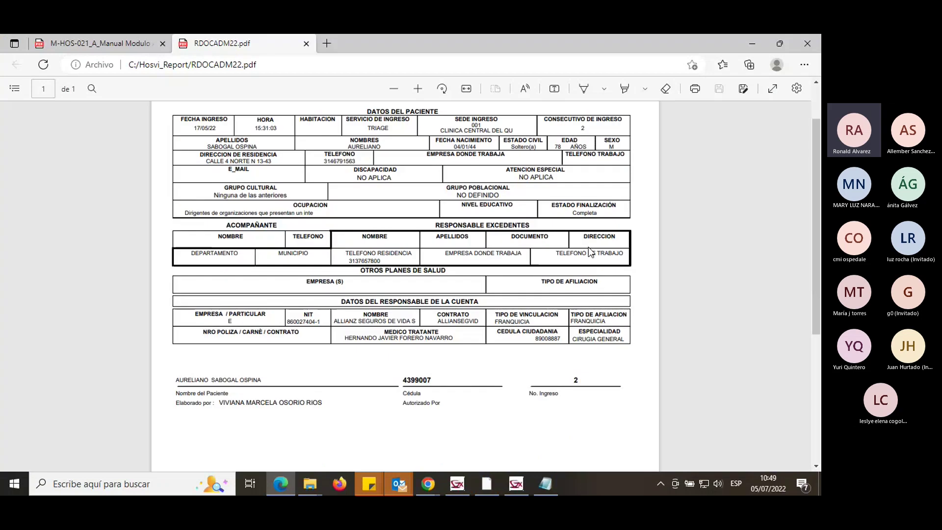
pyautogui.scroll(-1, 591, 252)
pyautogui.scroll(2, 590, 253)
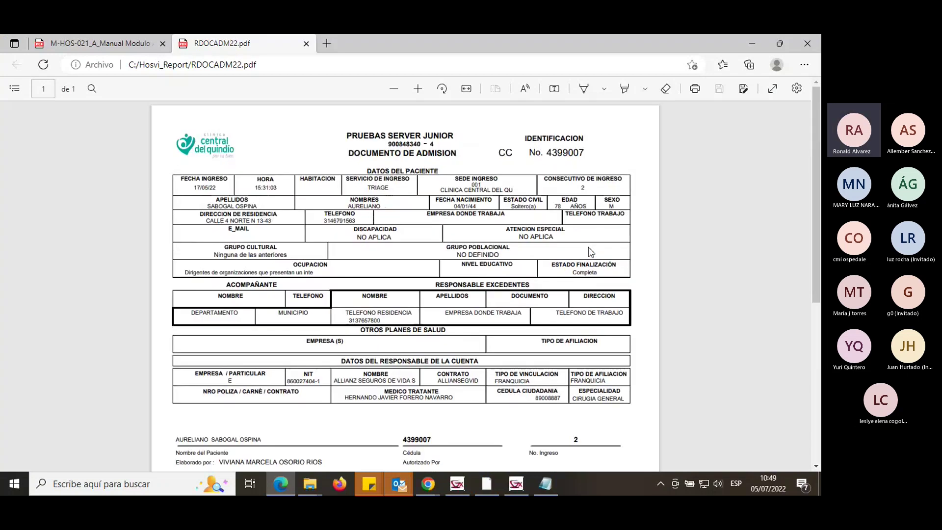
pyautogui.scroll(-3, 587, 246)
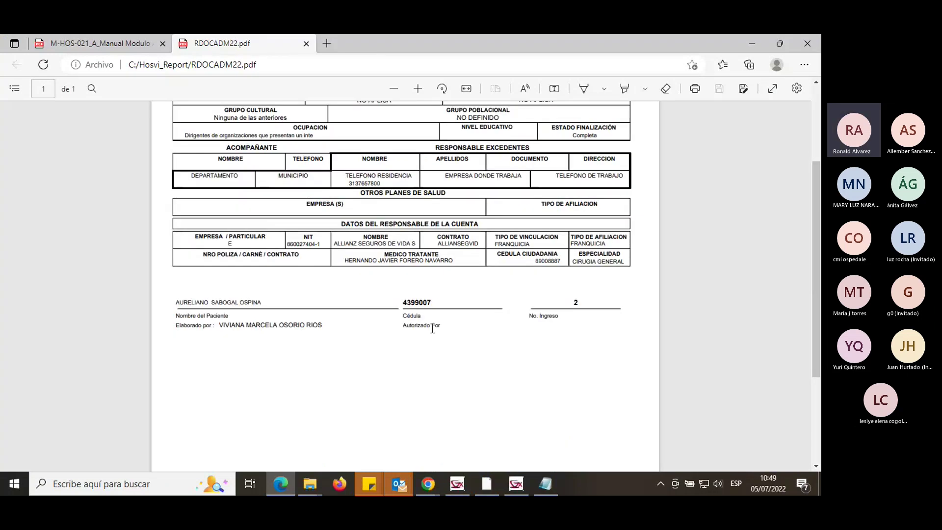
pyautogui.scroll(3, 432, 329)
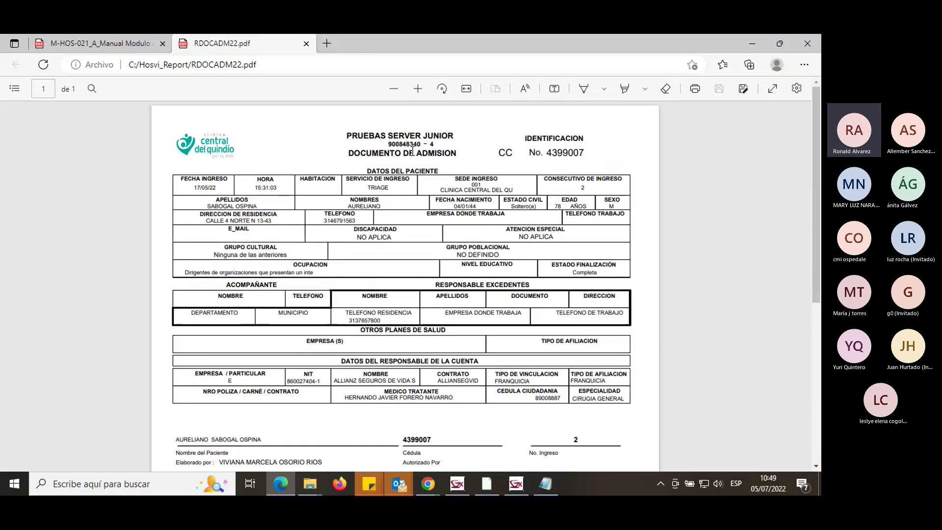
# Close the admission PDF and load consent 13 for subdermal implant insertion/removal.
pyautogui.click(306, 45)
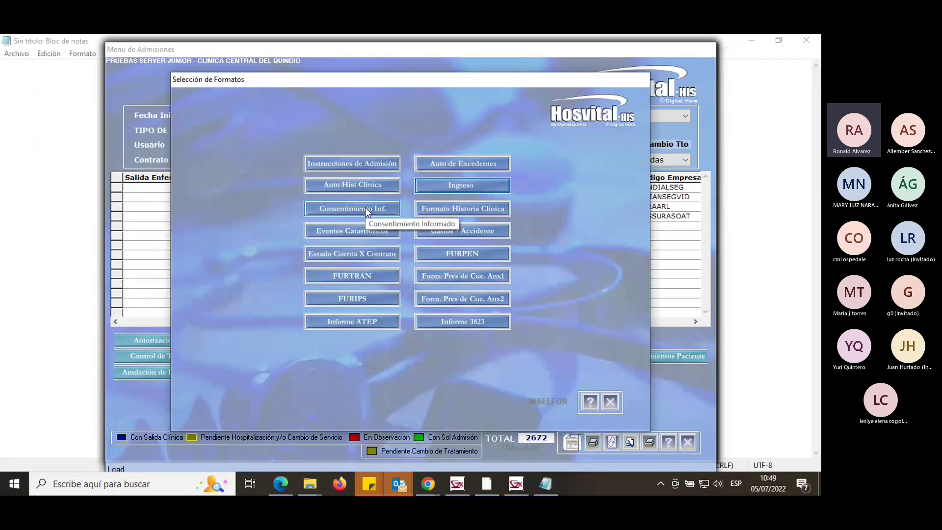
pyautogui.click(391, 210)
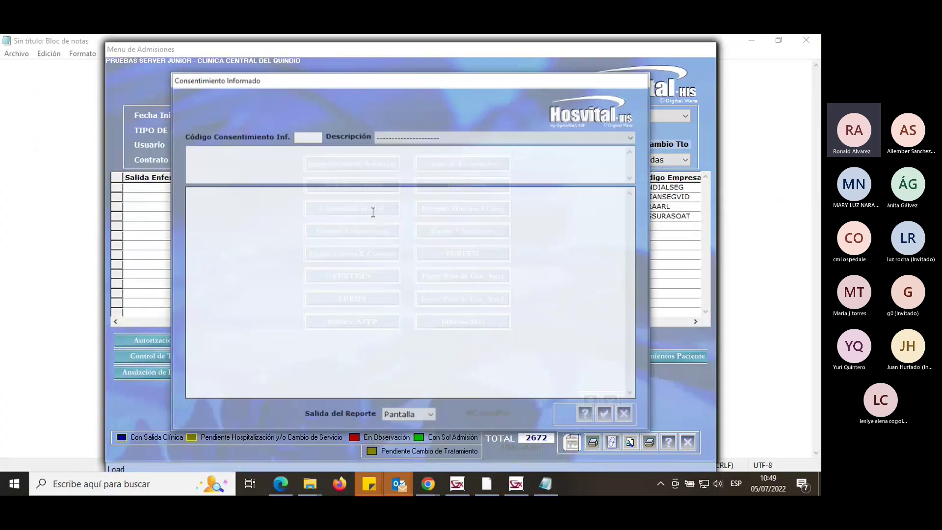
pyautogui.click(431, 138)
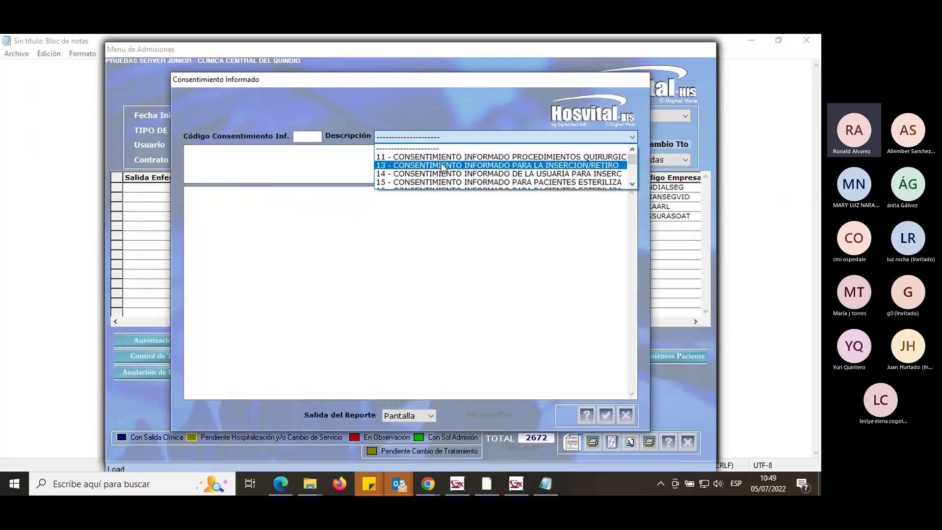
pyautogui.click(443, 168)
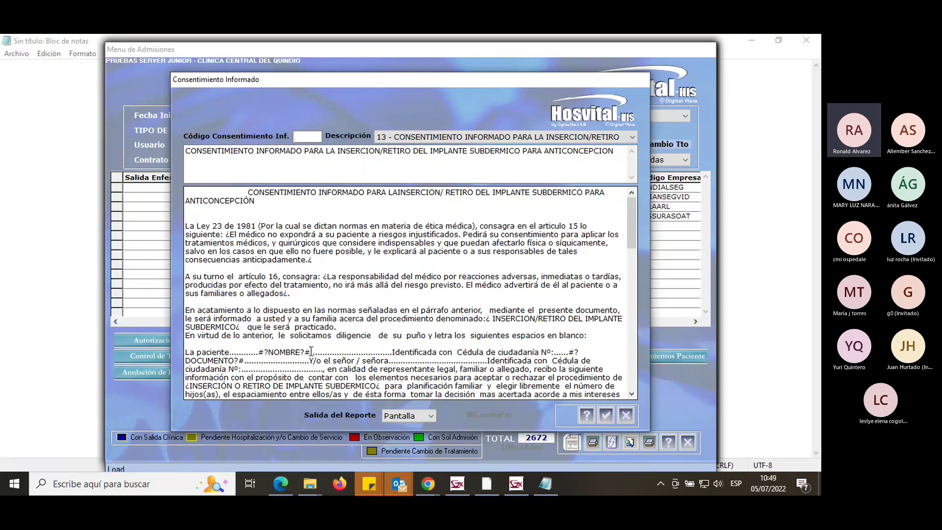
# Check the consent text and generate the consent 13 report as RConInfPar.pdf.
pyautogui.moveTo(311, 352); pyautogui.dragTo(392, 353)
pyautogui.click(422, 360)
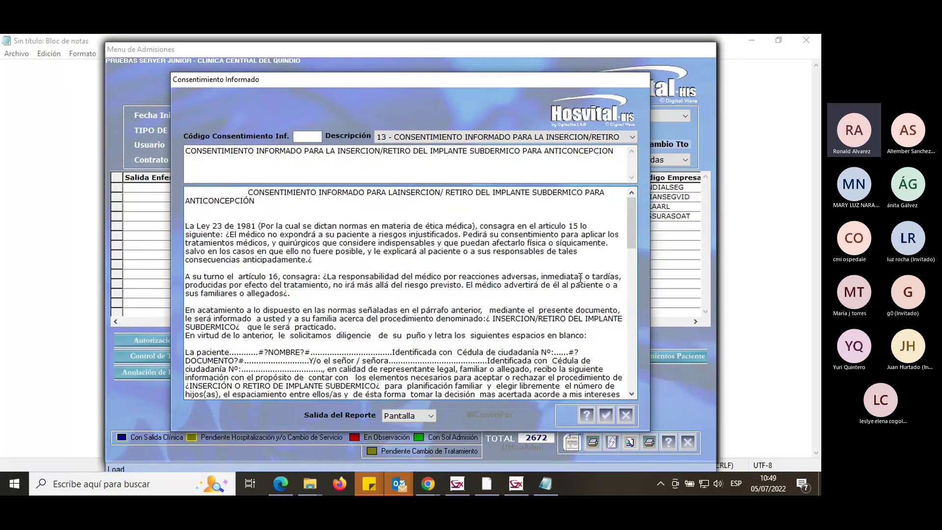
pyautogui.moveTo(633, 229); pyautogui.dragTo(645, 332)
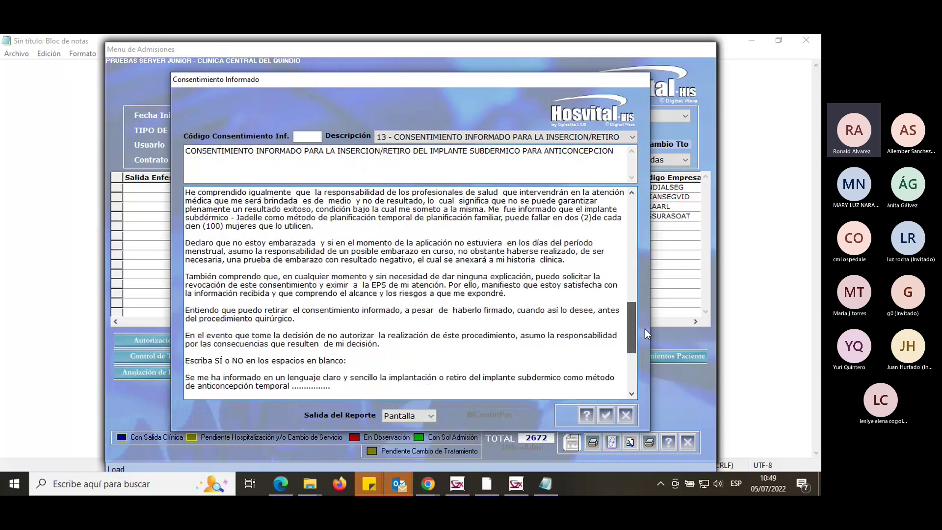
pyautogui.click(609, 419)
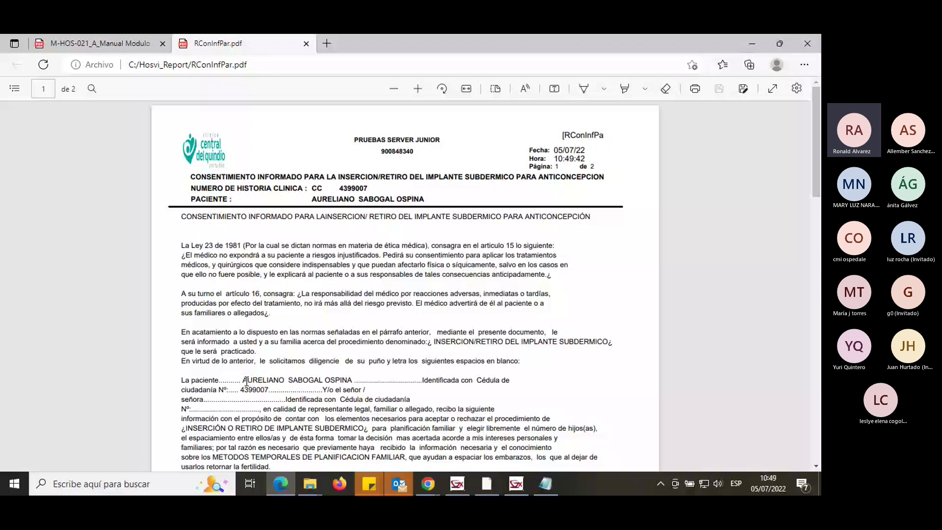
# Verify the patient's name and ID filled into RConInfPar.pdf, then return to Hosvital.
pyautogui.moveTo(243, 381); pyautogui.dragTo(298, 378)
pyautogui.moveTo(240, 389); pyautogui.dragTo(267, 390)
pyautogui.click(430, 265)
pyautogui.moveTo(268, 381); pyautogui.dragTo(347, 380)
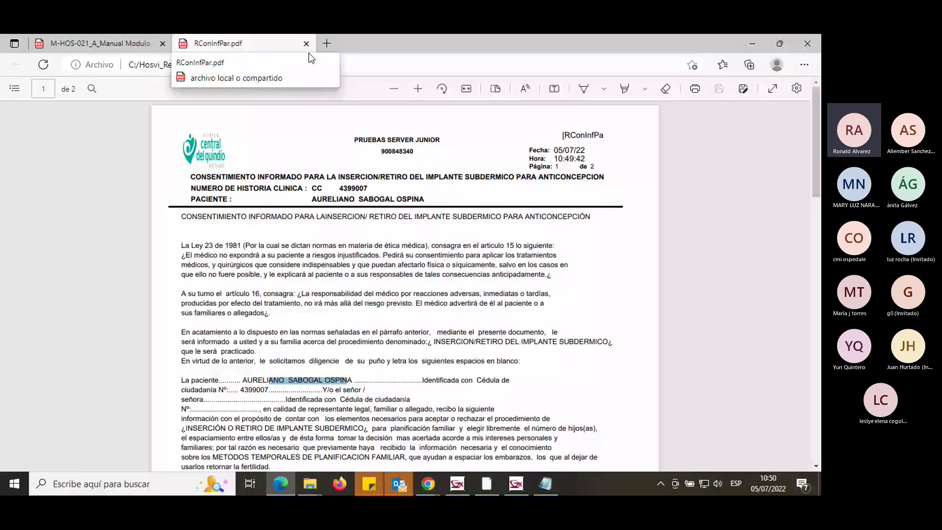
pyautogui.hotkey('alt', 'Tab')
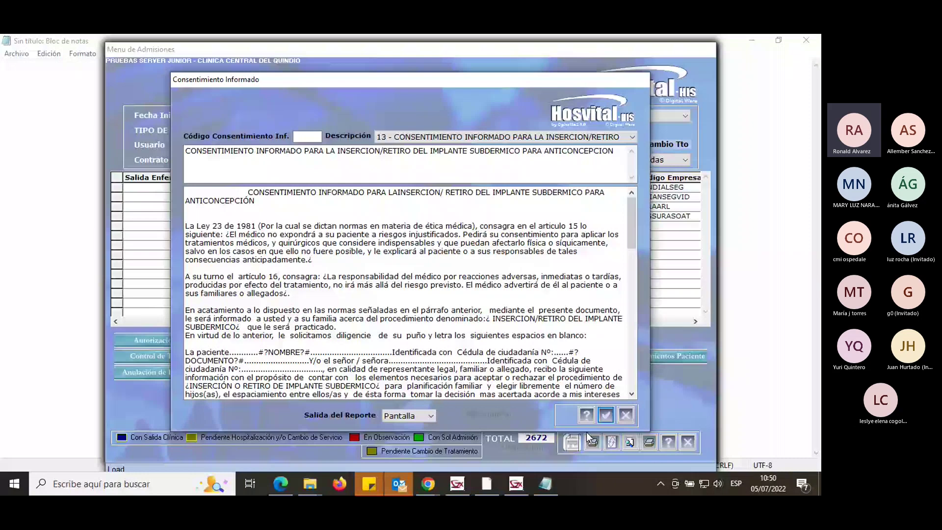
# Close the consent form, check row 2's contract and bed, and open Ingresos Pacientes.
pyautogui.press('Escape')
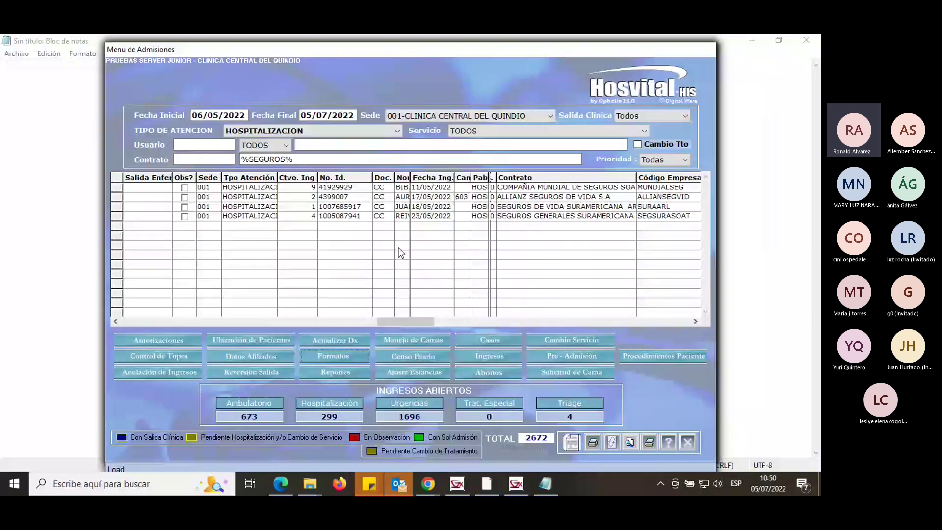
pyautogui.click(350, 354)
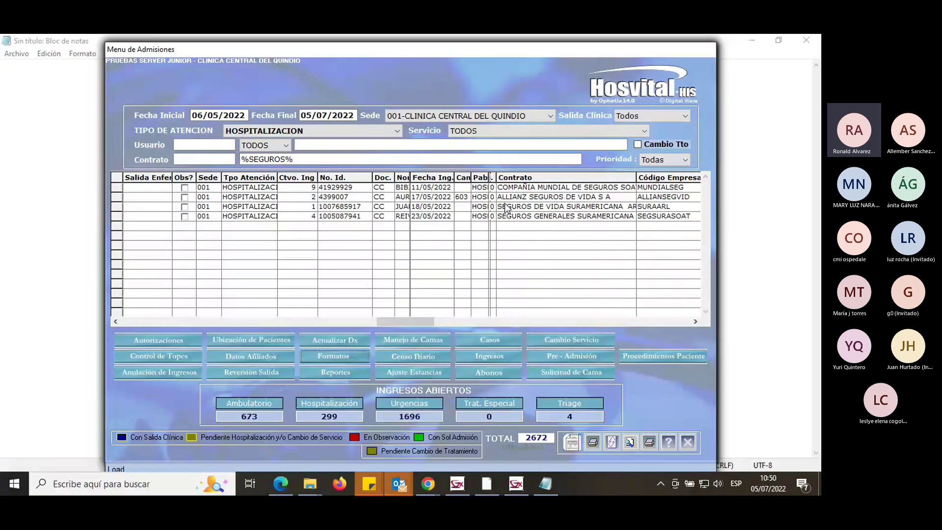
pyautogui.click(506, 201)
pyautogui.click(464, 198)
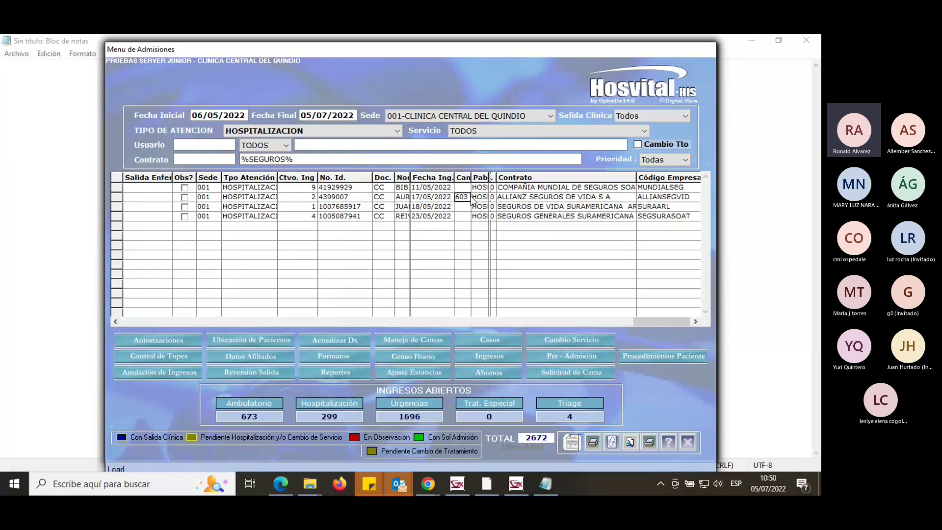
pyautogui.click(499, 354)
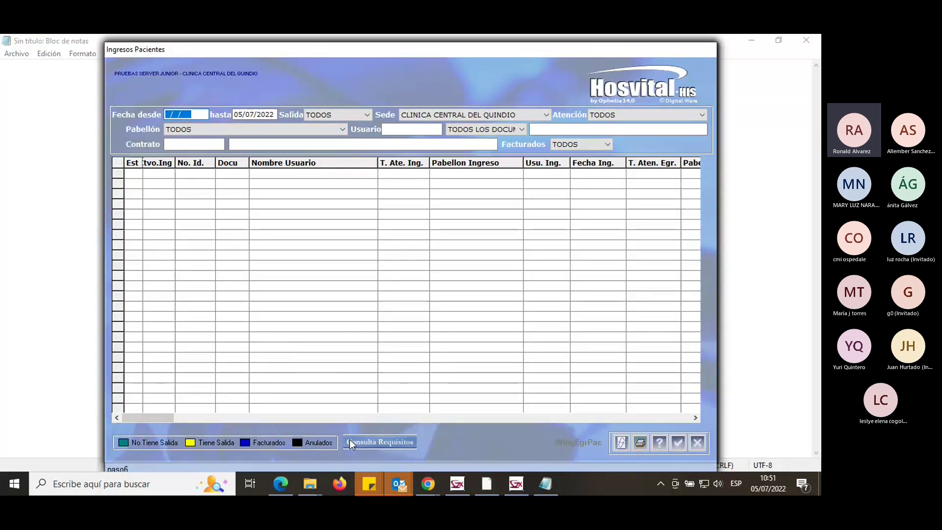
# Switch between the Ingresos Pacientes and Hosvital login windows, ending on the login window.
pyautogui.click(516, 485)
pyautogui.click(455, 488)
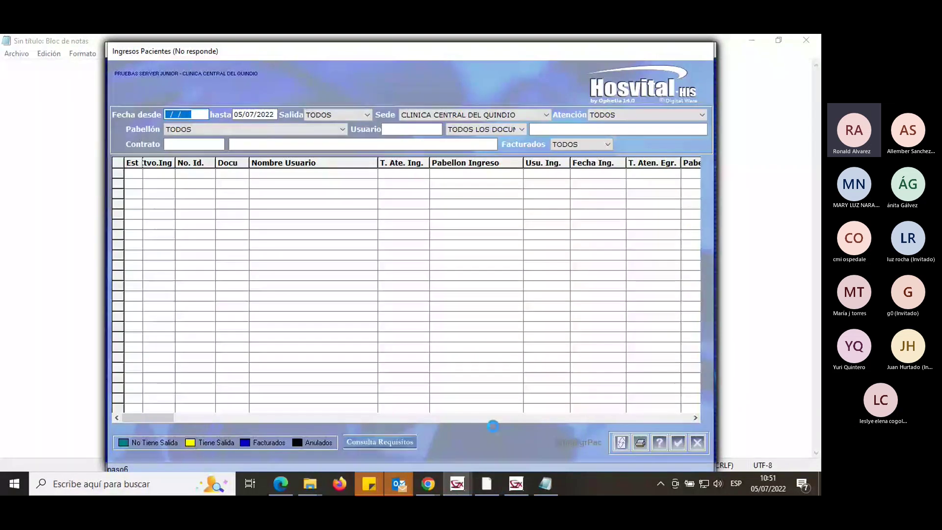
pyautogui.moveTo(497, 492)
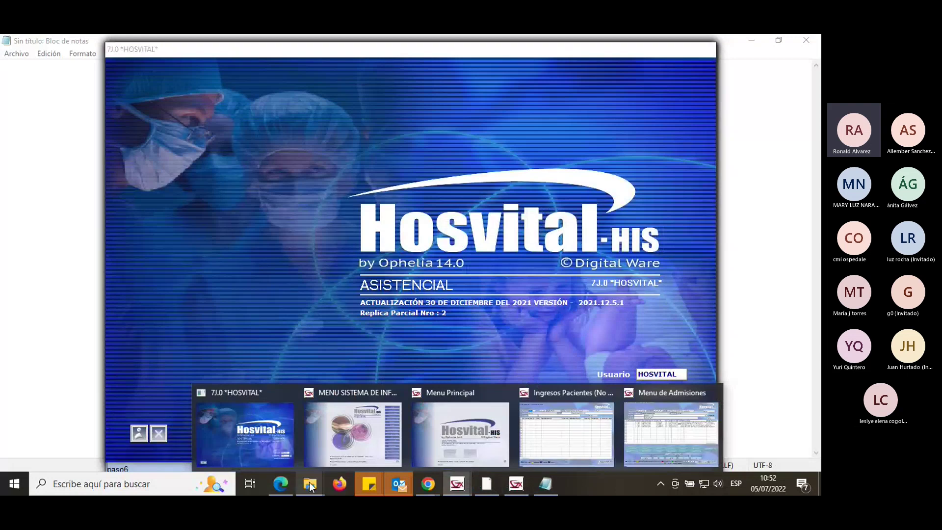
# Launch the CCQClinico_HVS - Pruebas Server shortcut from the Iconos folder.
pyautogui.moveTo(310, 485)
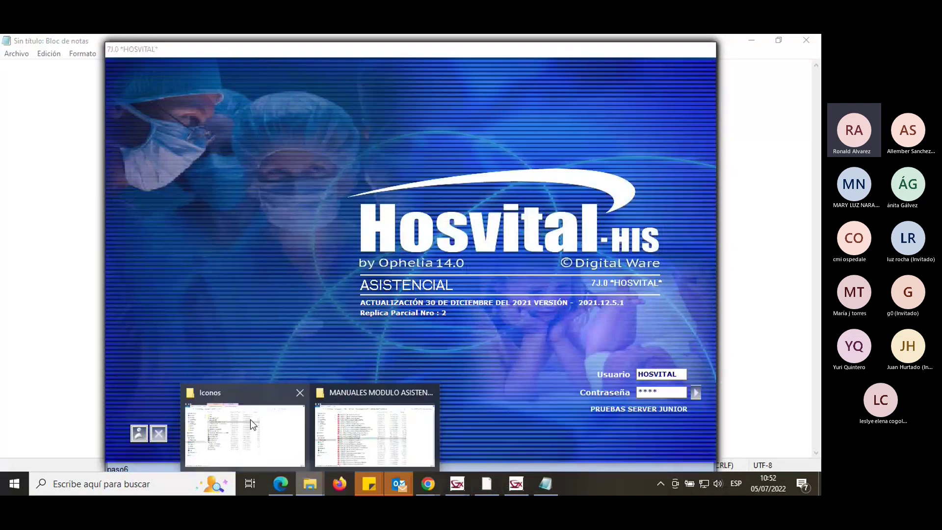
pyautogui.click(251, 419)
pyautogui.doubleClick(217, 165)
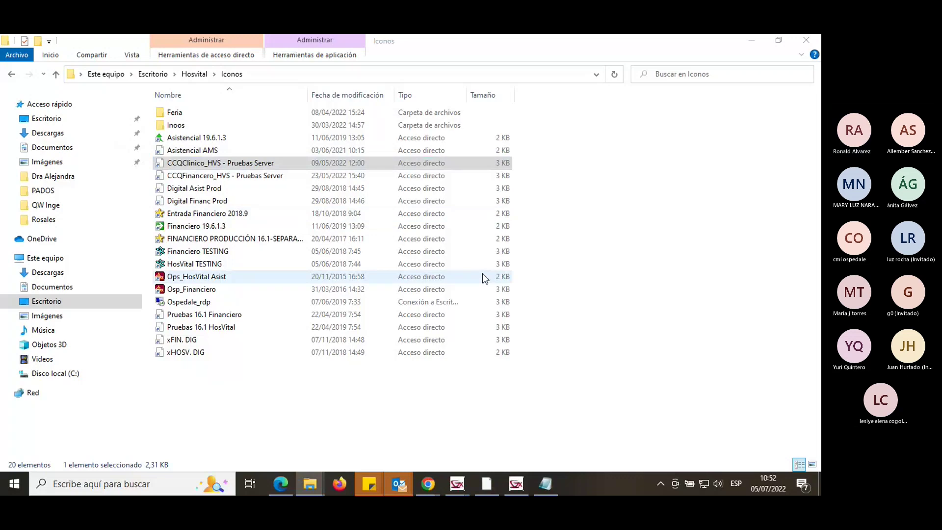
# Log in to Hosvital with the user name and account password.
pyautogui.write('H')
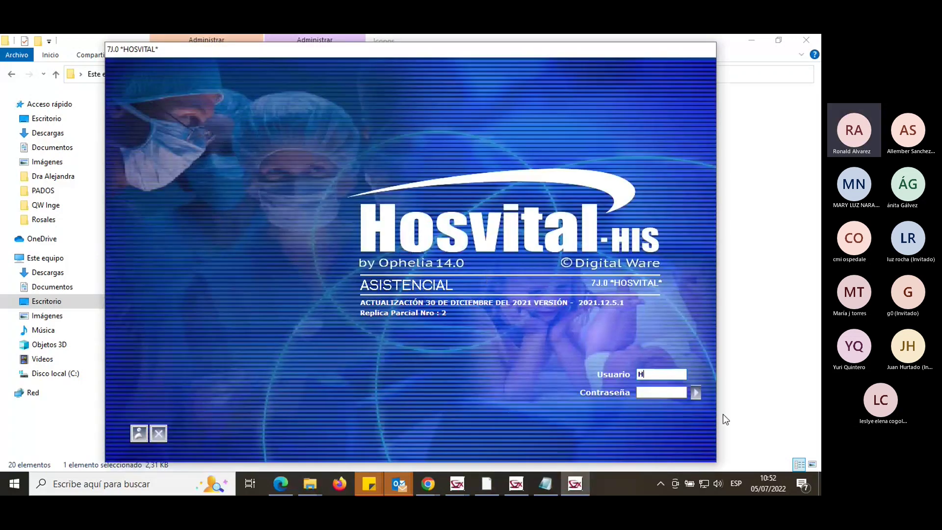
pyautogui.write('OSVITAL')
pyautogui.press('Tab')
pyautogui.write('****')
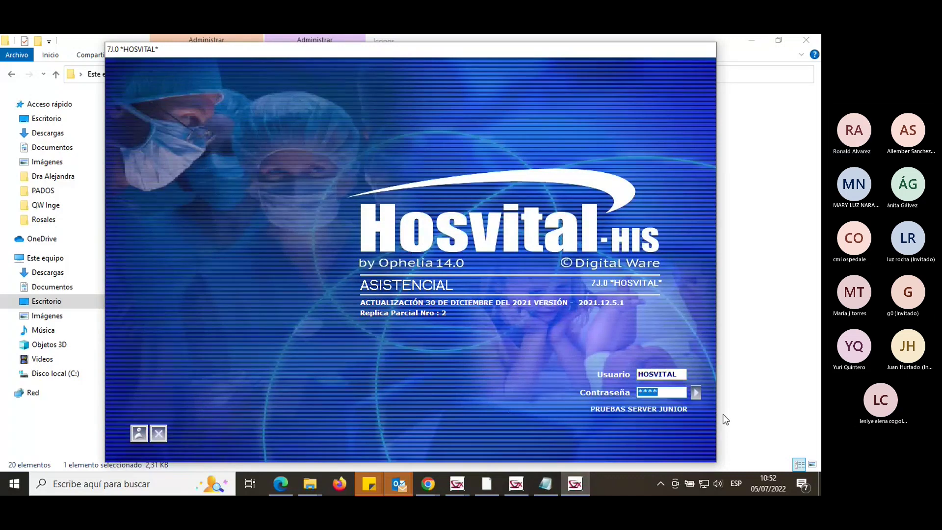
pyautogui.press('Return')
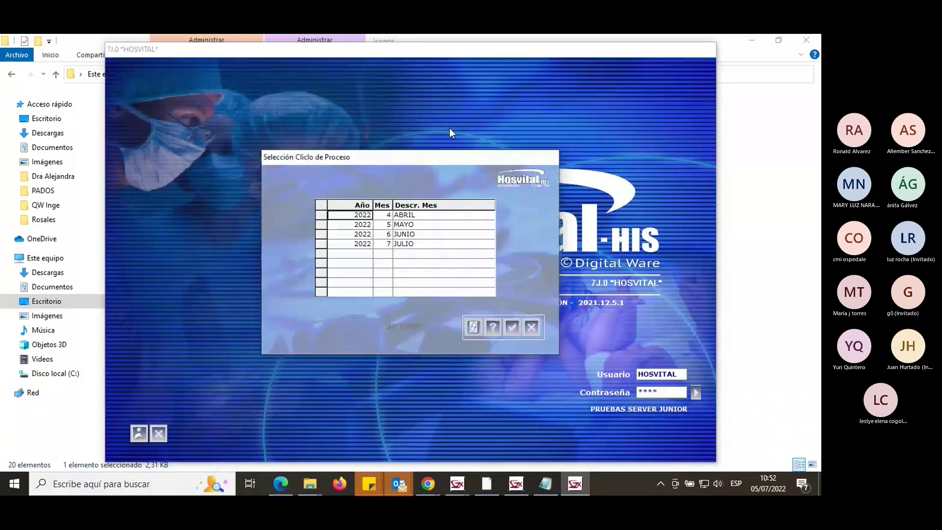
# Choose the JULIO 2022 cycle and open Admisiones under Sistema de Información en Salud.
pyautogui.doubleClick(431, 244)
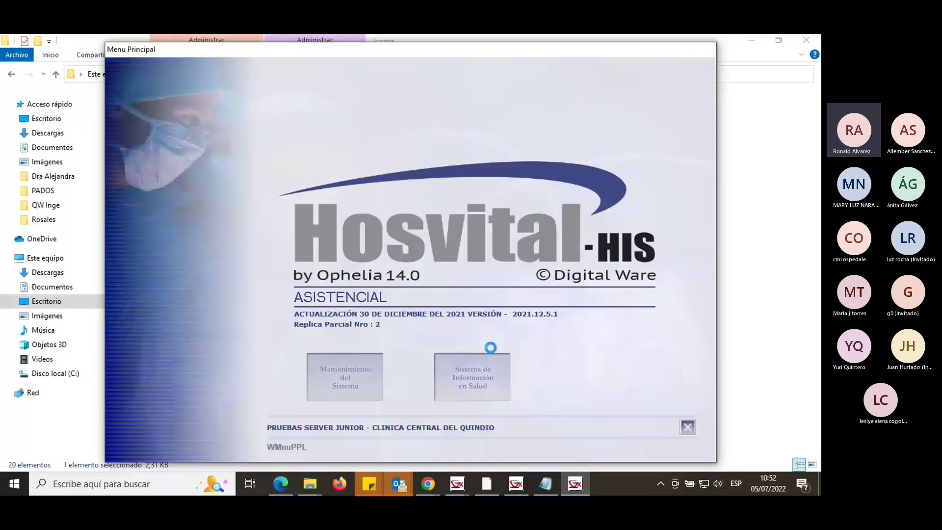
pyautogui.click(486, 357)
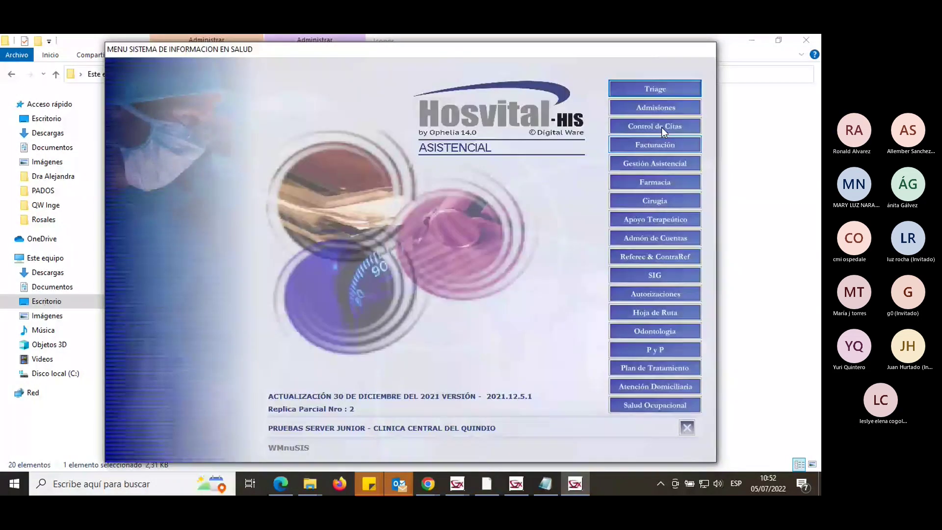
pyautogui.click(627, 107)
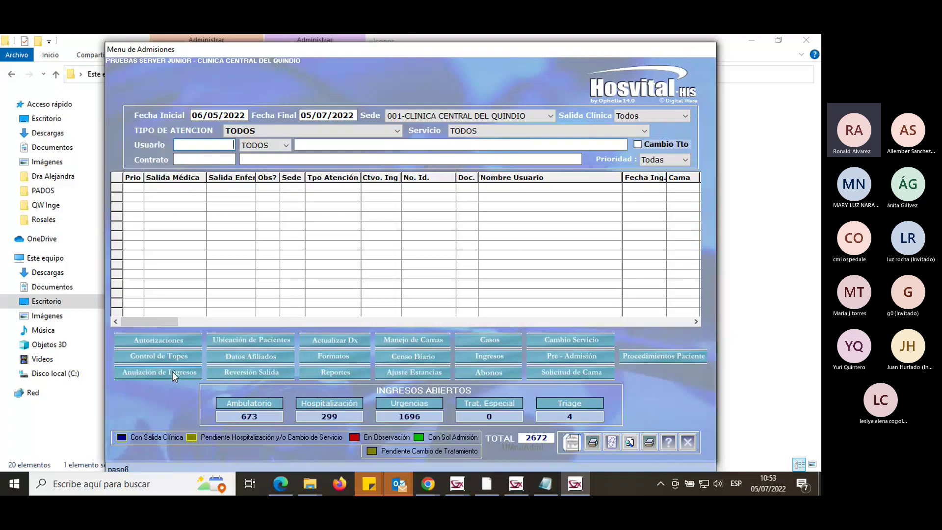
# Select Anulación de Ingresos in the Menu de Admisiones.
pyautogui.click(172, 372)
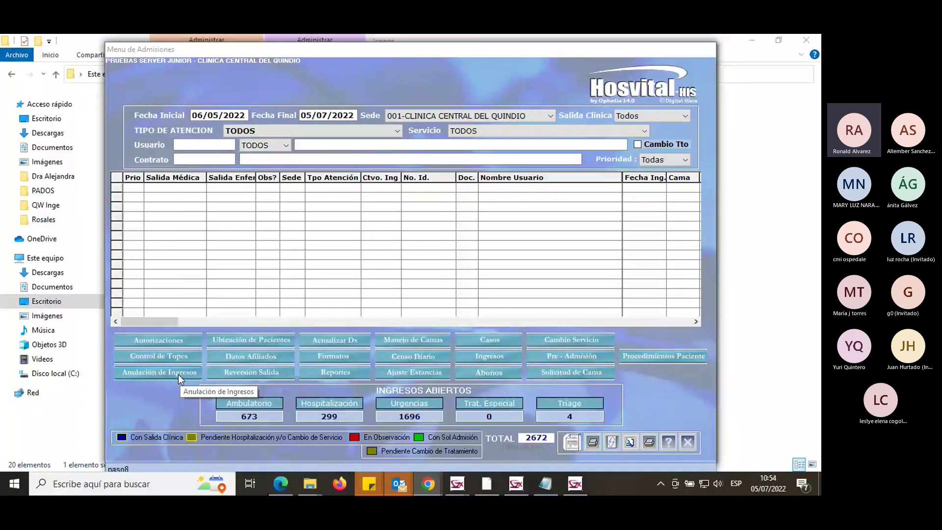
# Switch to the login window and back to the Menu de Admisiones.
pyautogui.click(515, 485)
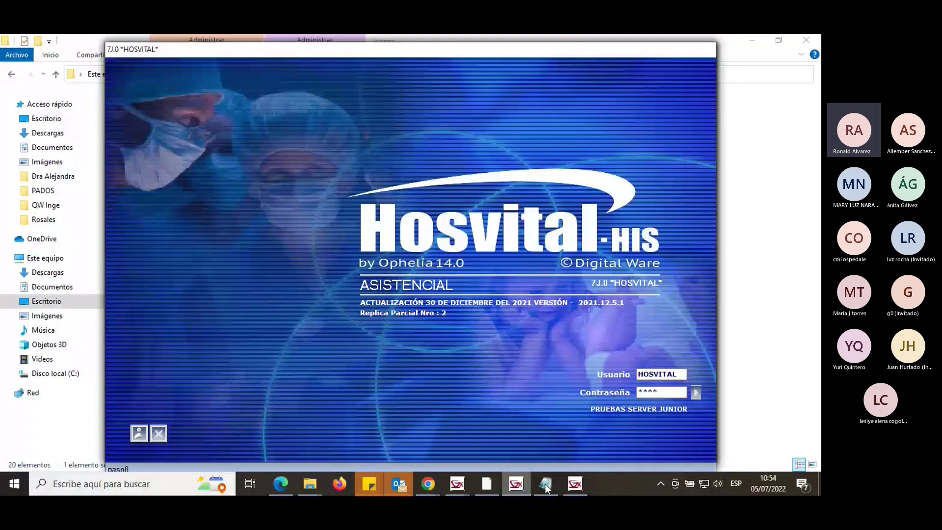
pyautogui.click(516, 484)
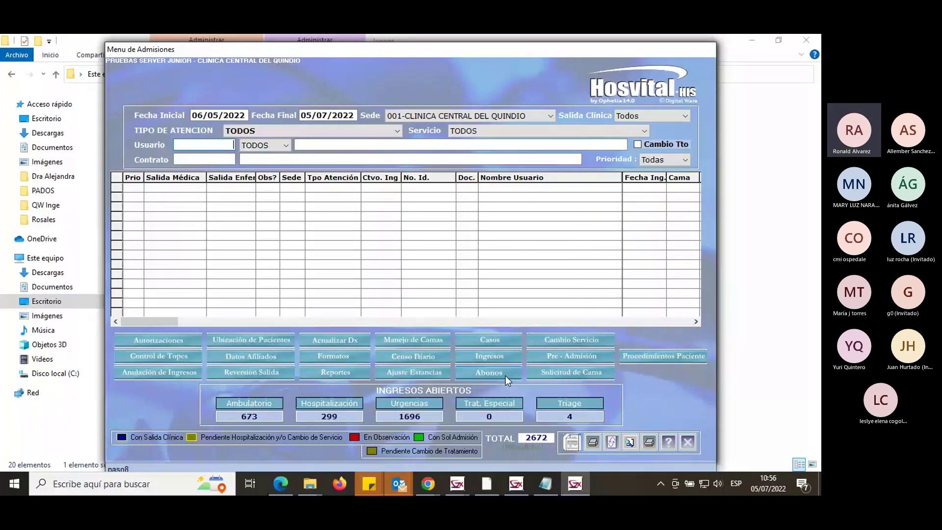
# Open the daily census filters and review diagnosis type, site, service and company options unchanged.
pyautogui.click(429, 358)
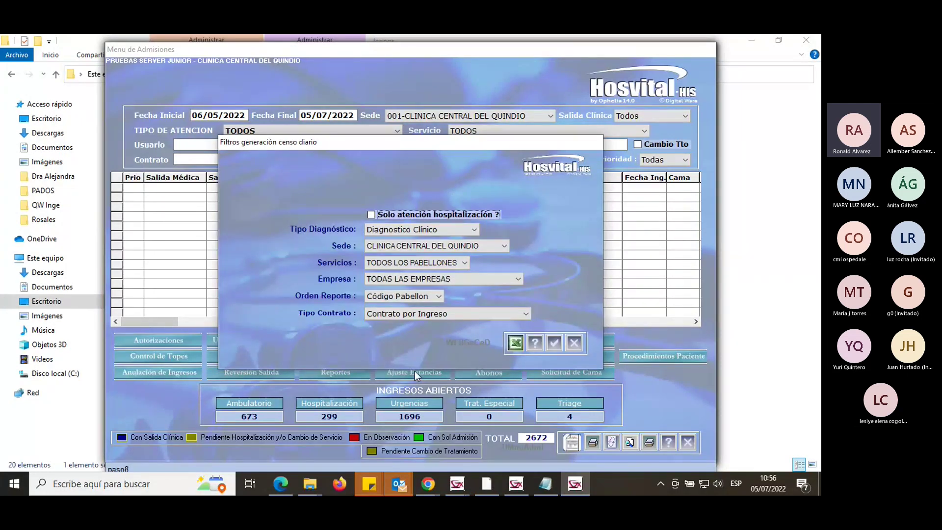
pyautogui.click(465, 230)
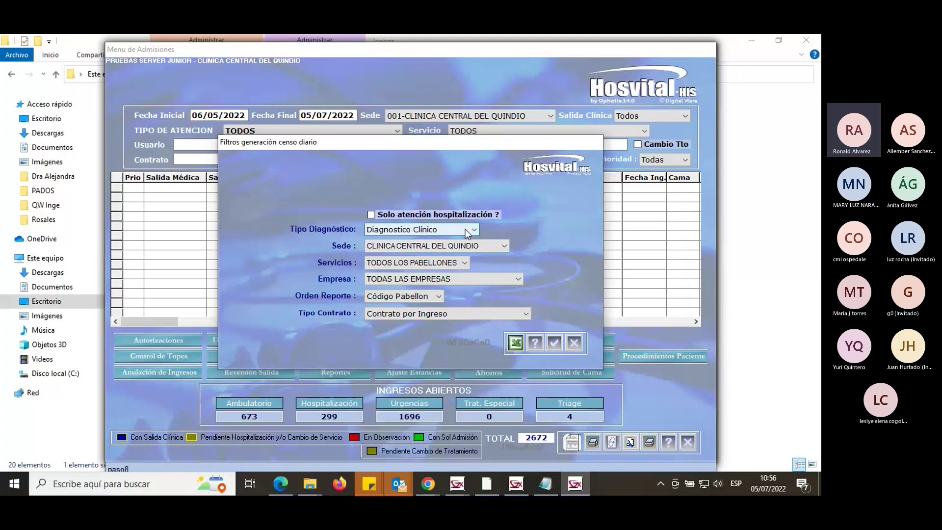
pyautogui.click(471, 246)
pyautogui.click(471, 246)
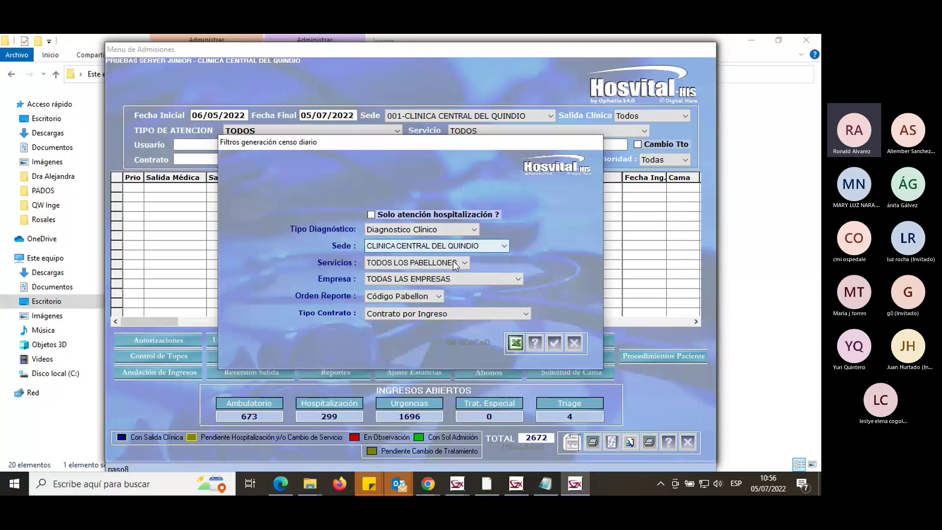
pyautogui.click(455, 263)
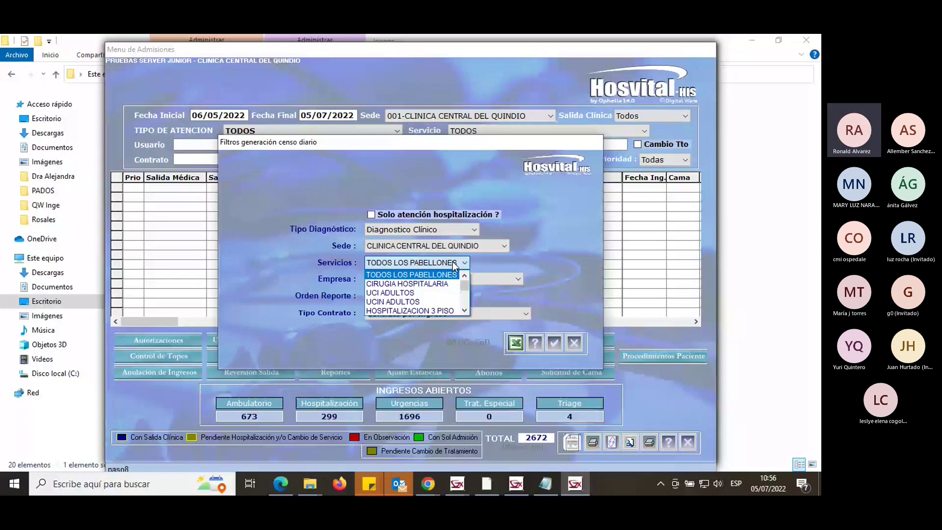
pyautogui.click(448, 279)
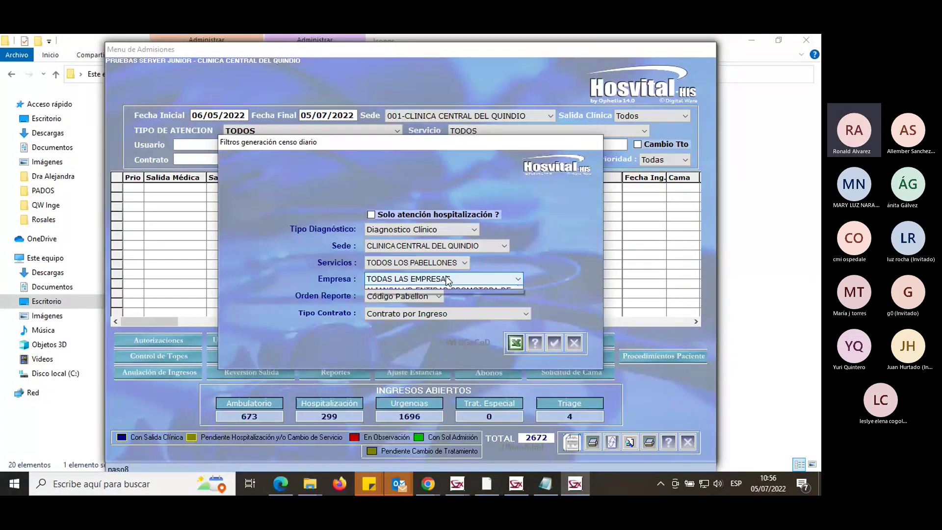
pyautogui.click(447, 279)
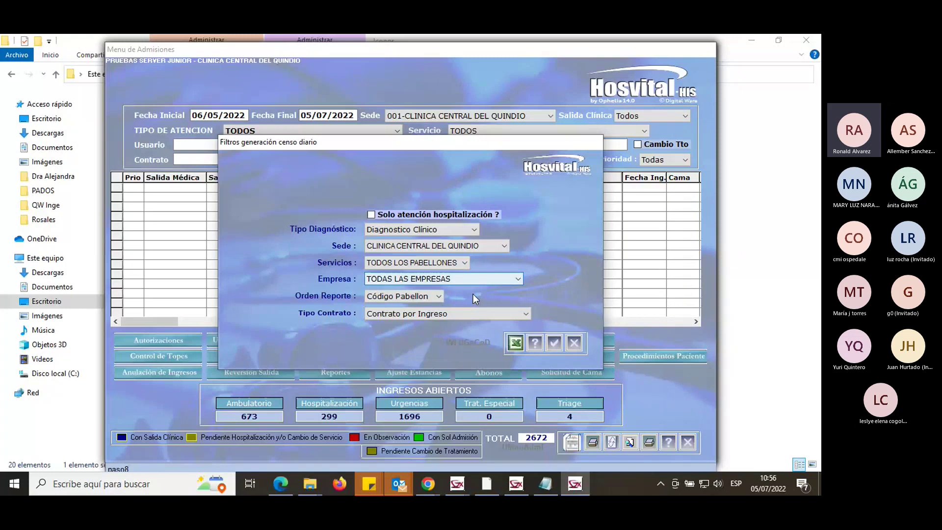
# Keep the report order at Código Pabellon and close the census filters dialog.
pyautogui.click(440, 296)
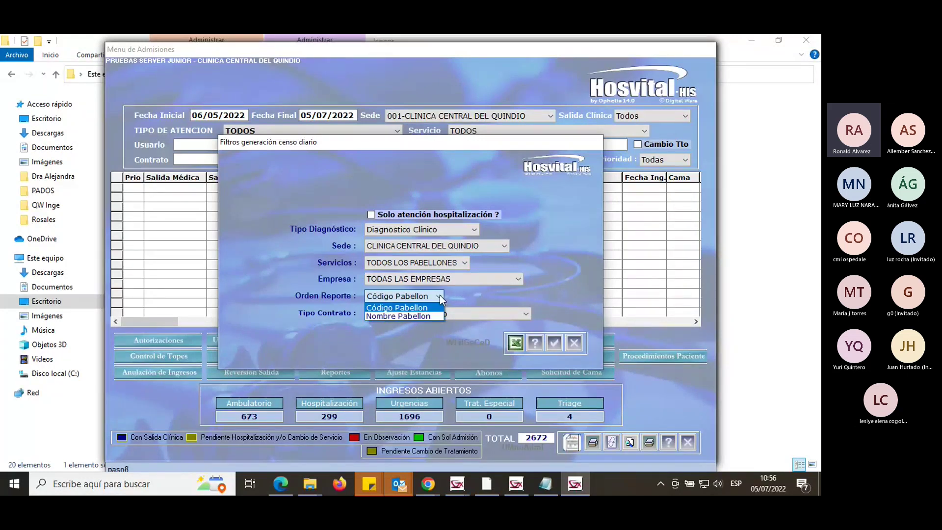
pyautogui.click(439, 296)
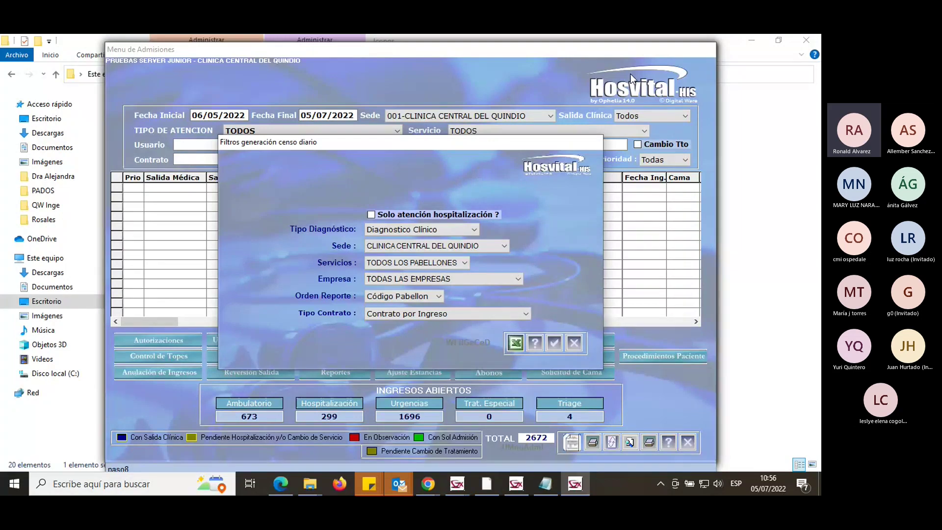
pyautogui.click(574, 342)
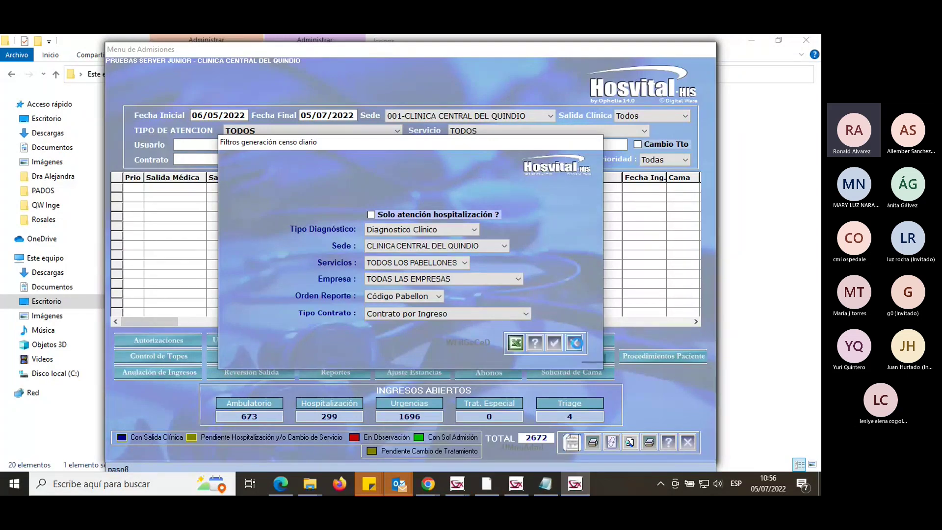